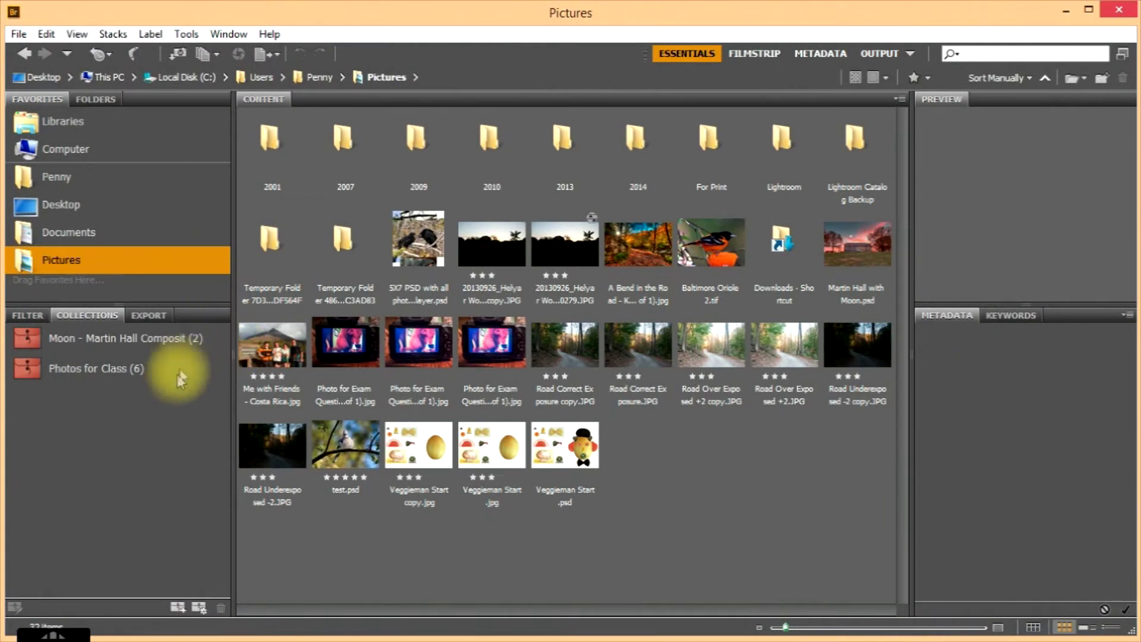
- Copy 20130926_Helyar Woods_0279 copy.JPG from the Photos for Class collection to Documents, replacing the existing file there
{"action": "left_click", "coordinate": [99, 368]}
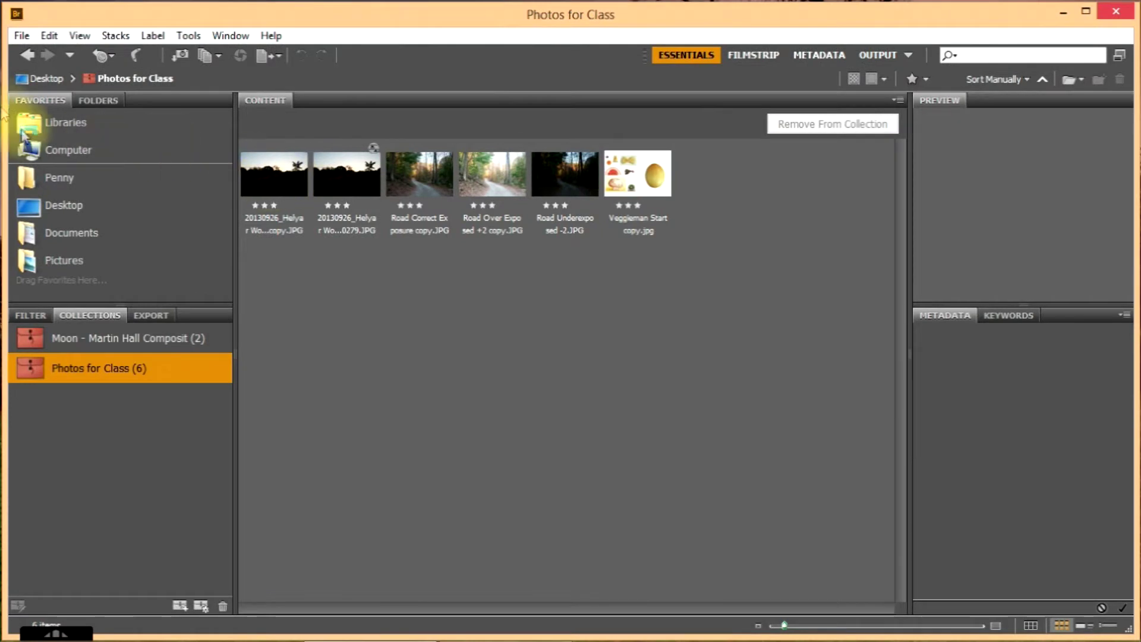
{"action": "left_click", "coordinate": [276, 176]}
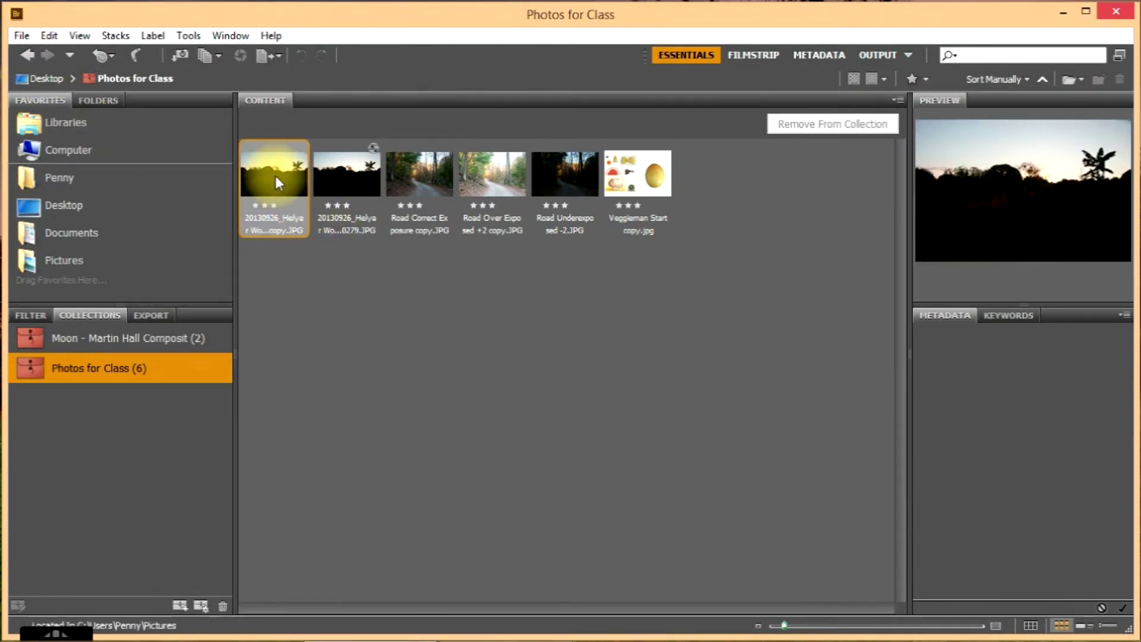
{"action": "left_click", "coordinate": [21, 37]}
{"action": "mouse_move", "coordinate": [49, 318]}
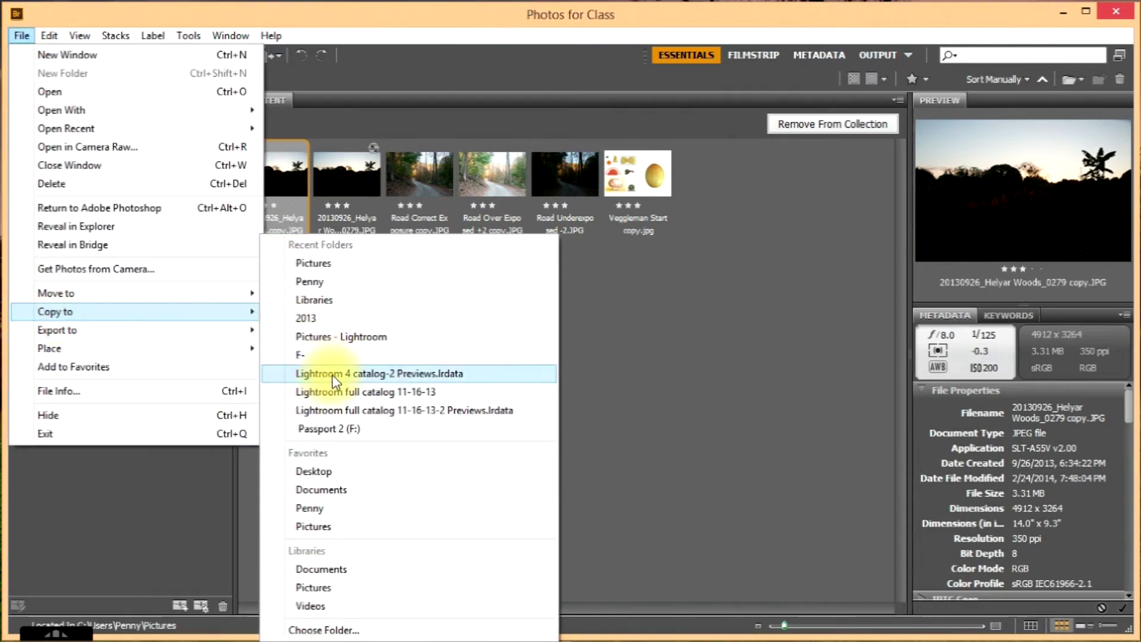
{"action": "left_click", "coordinate": [315, 489]}
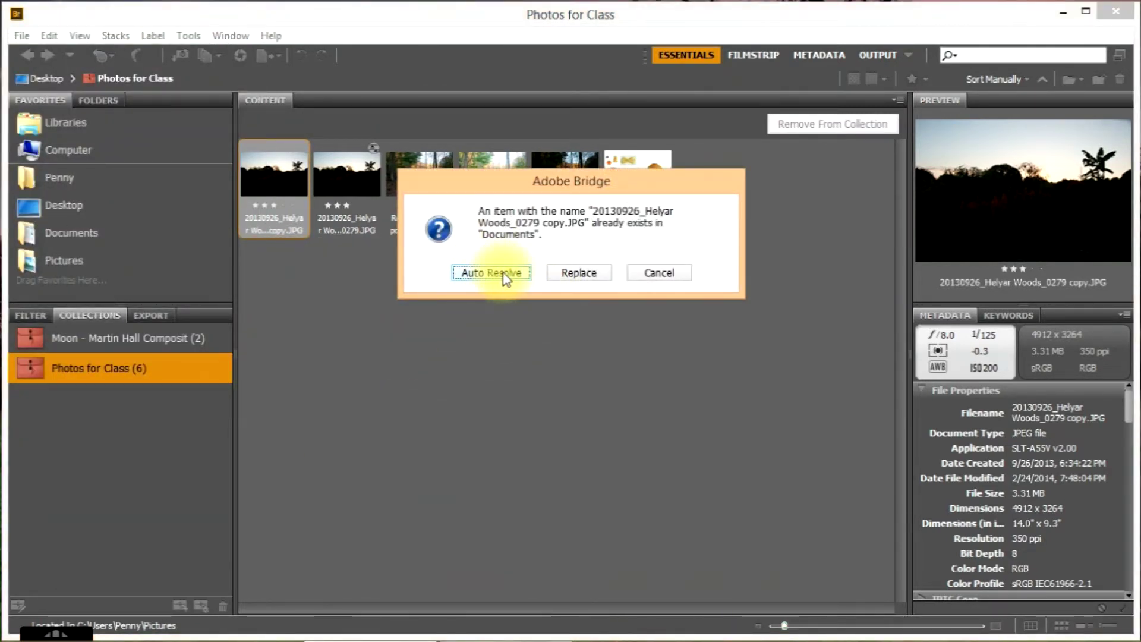
{"action": "left_click", "coordinate": [579, 277]}
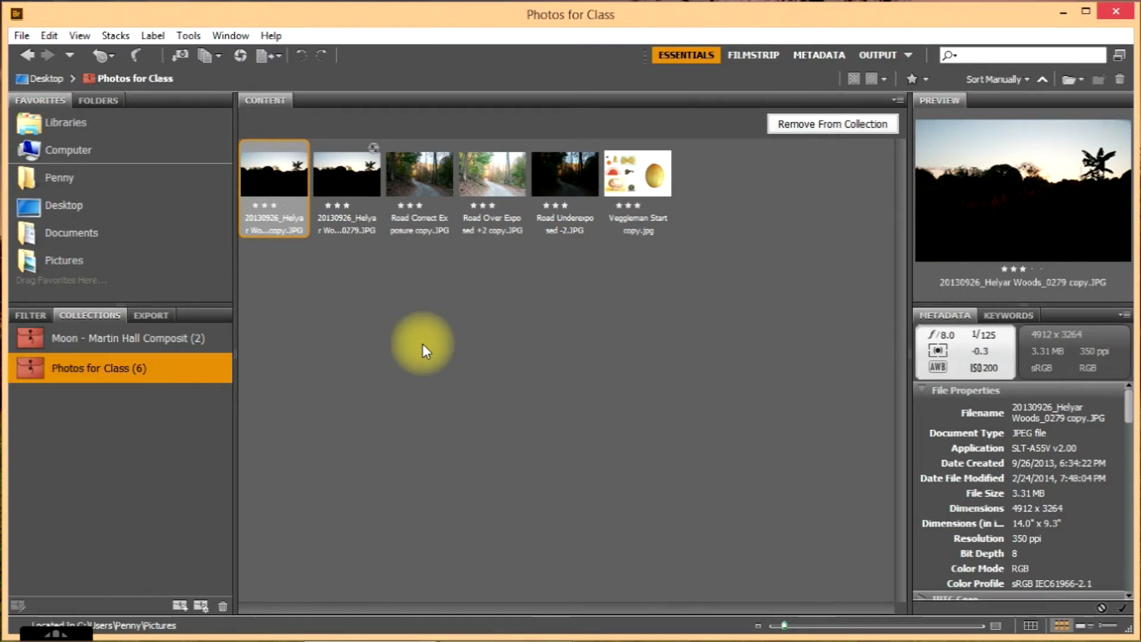
- Open 20130926_Helyar Woods_0279 copy.JPG from the collection in Camera Raw
{"action": "right_click", "coordinate": [287, 192]}
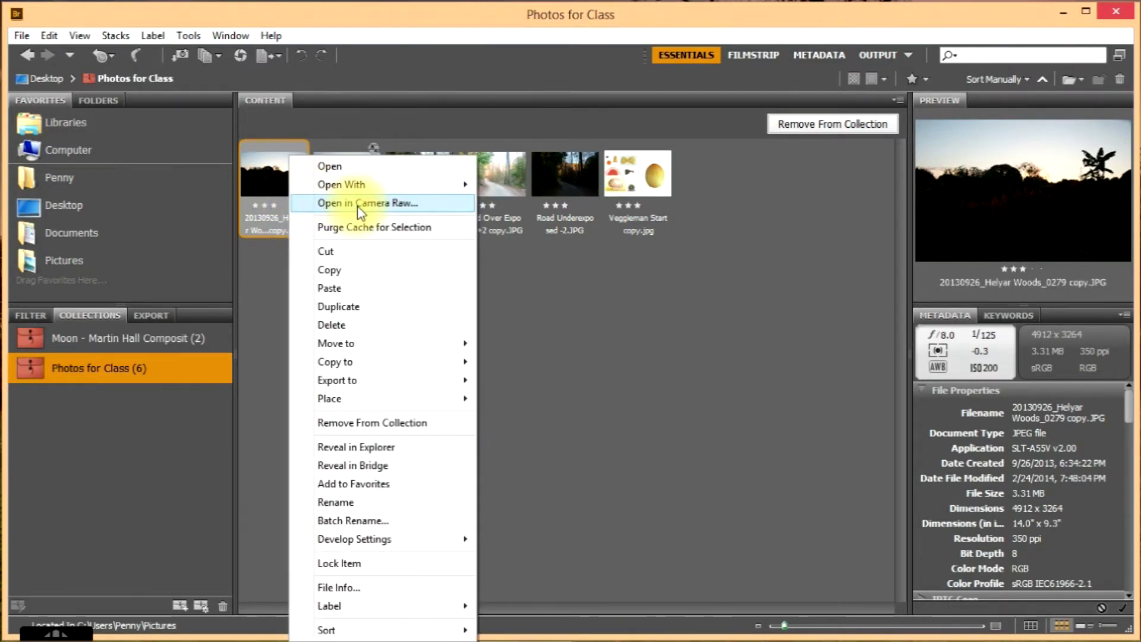
{"action": "left_click", "coordinate": [245, 253]}
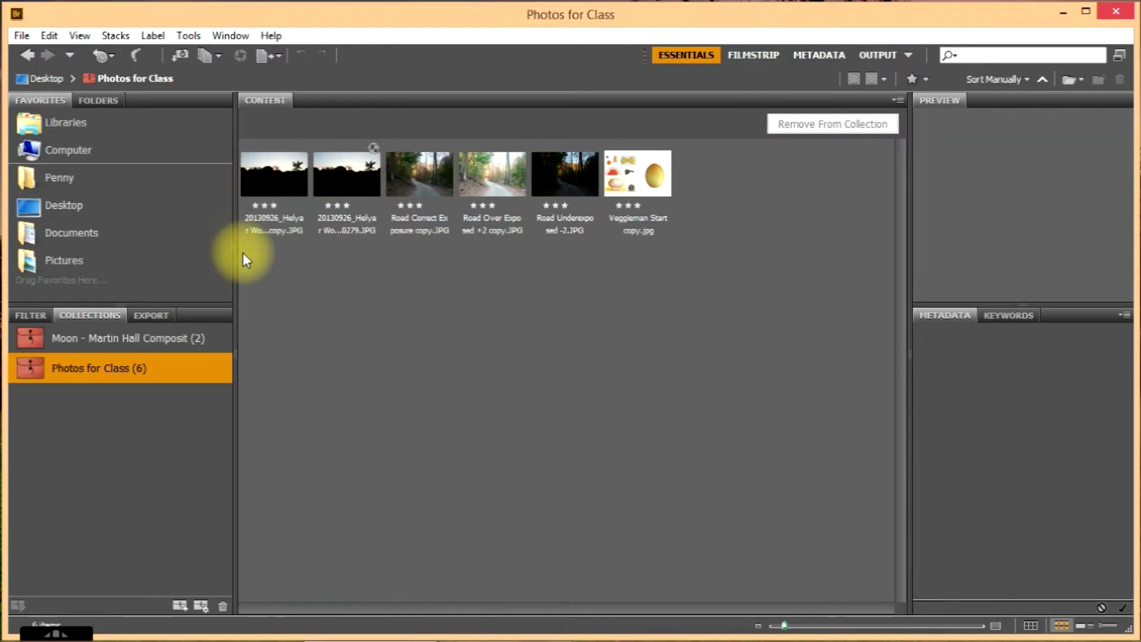
{"action": "left_click", "coordinate": [260, 178]}
{"action": "left_click", "coordinate": [22, 35]}
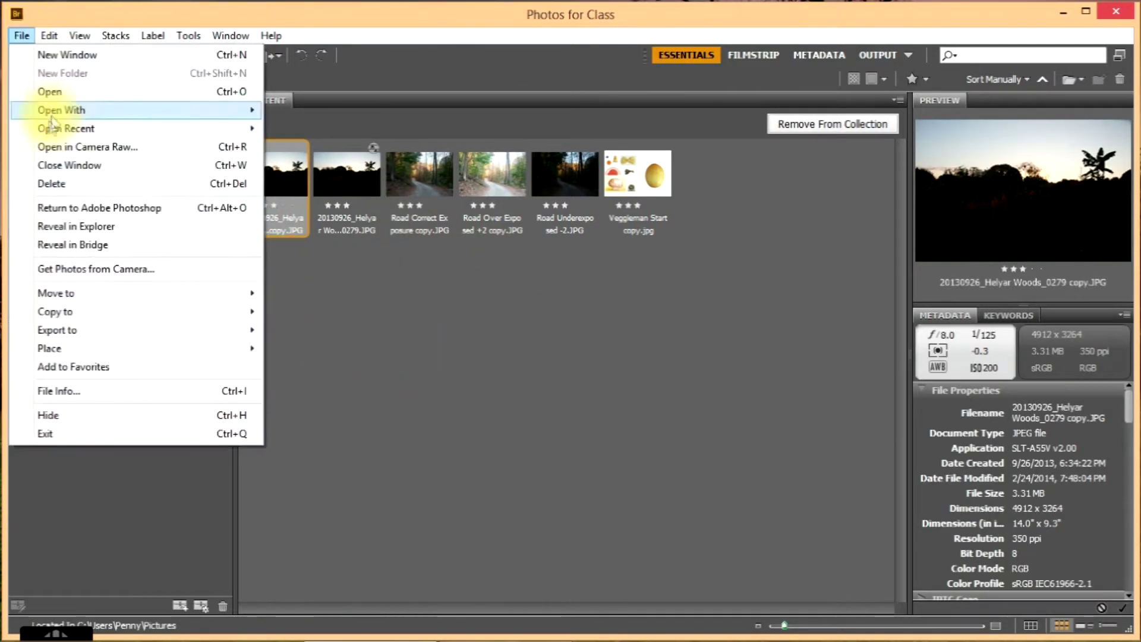
{"action": "left_click", "coordinate": [45, 149]}
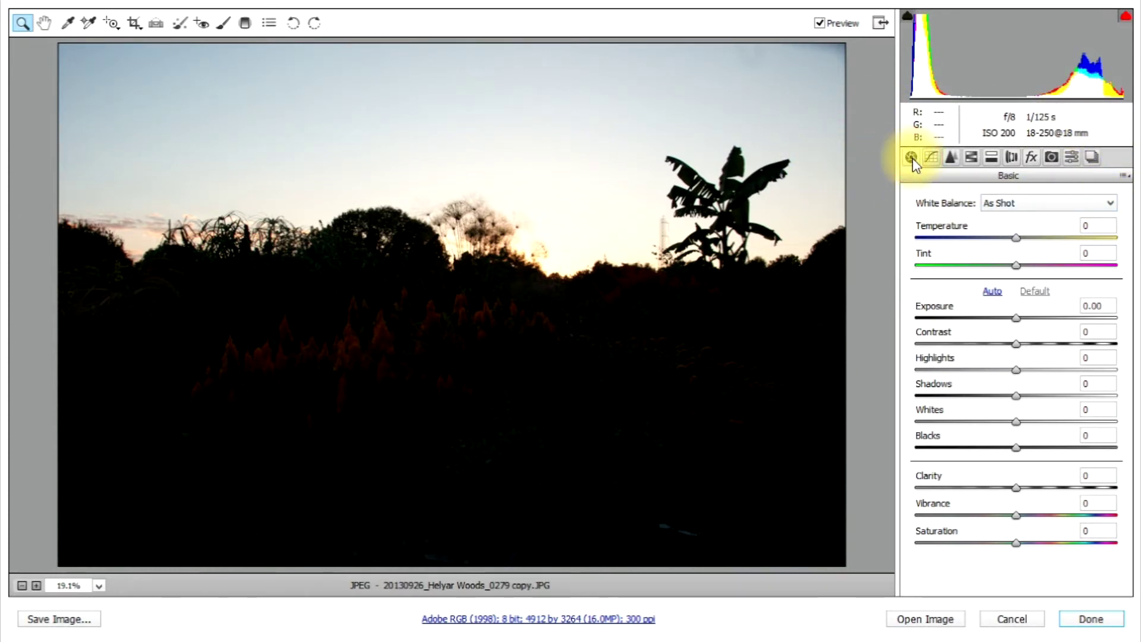
- Look through the Tone Curve, Detail, HSL and Split Toning adjustments, then return to the Basic adjustments
{"action": "left_click", "coordinate": [931, 159]}
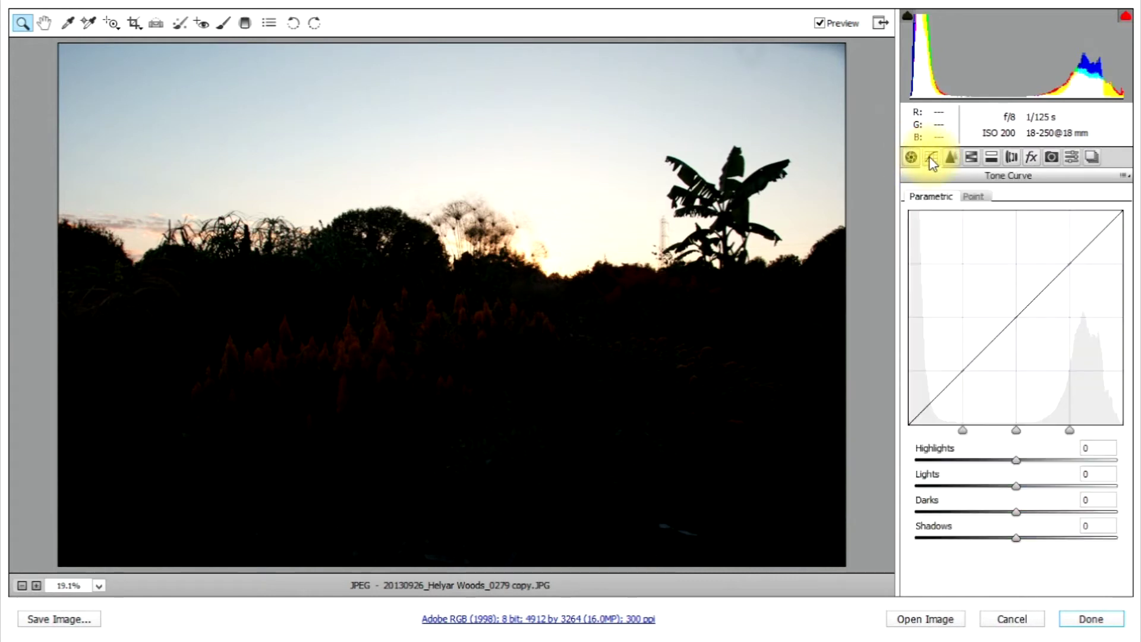
{"action": "left_click", "coordinate": [951, 159]}
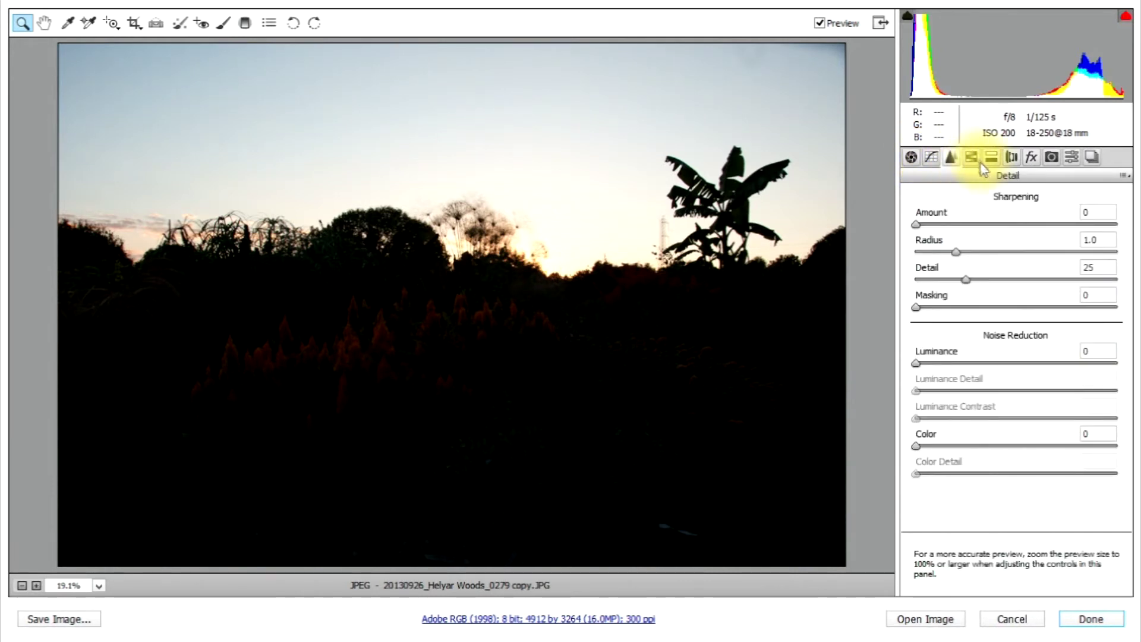
{"action": "left_click", "coordinate": [973, 158]}
{"action": "left_click", "coordinate": [992, 157]}
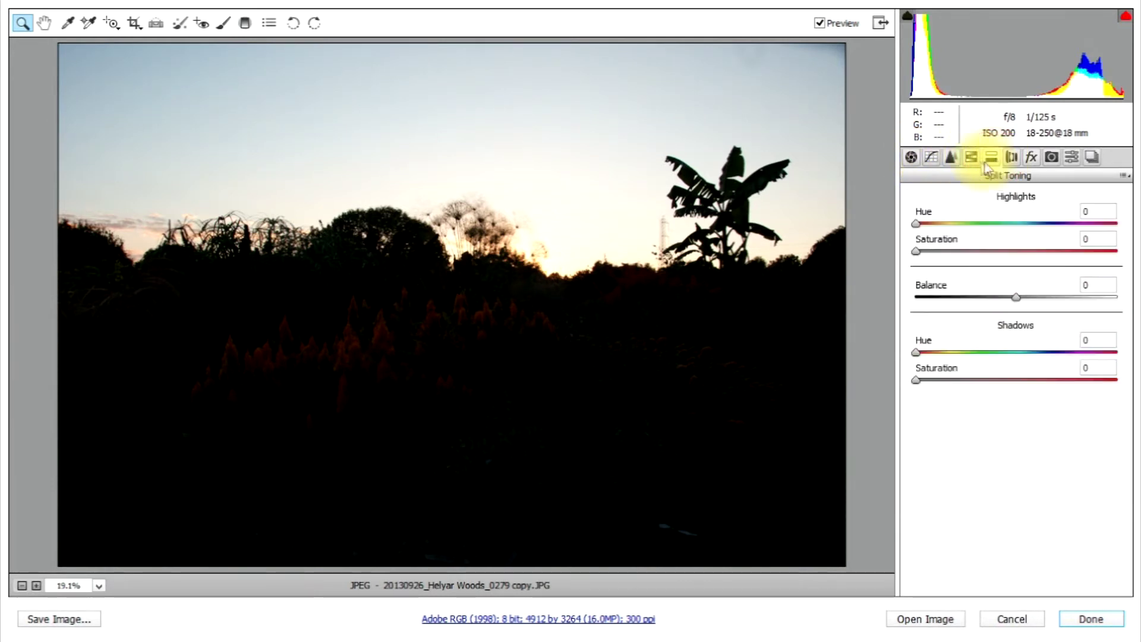
{"action": "left_click", "coordinate": [911, 157]}
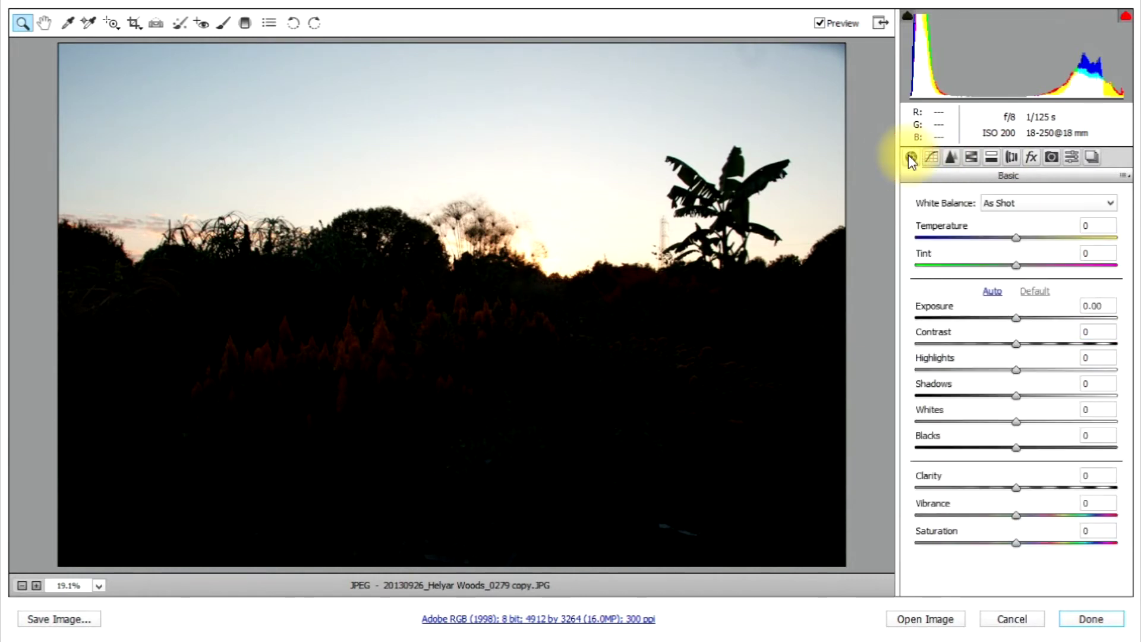
- Apply the automatic tone adjustments and, after testing Contrast at -100 and +100, set it to -17
{"action": "left_click", "coordinate": [998, 293]}
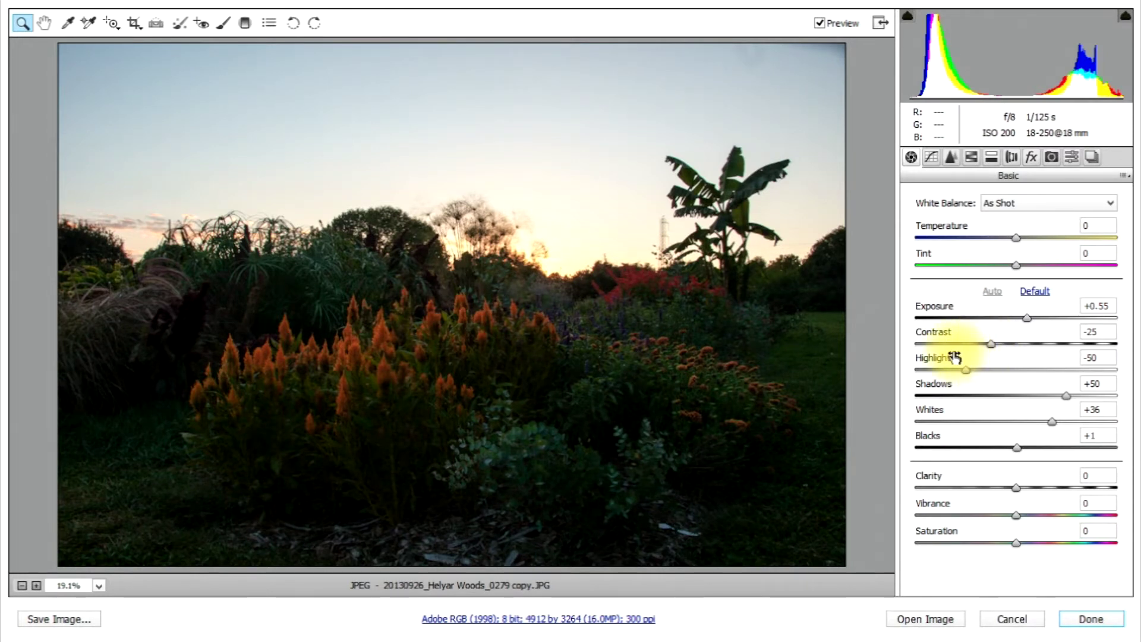
{"action": "left_click", "coordinate": [989, 346]}
{"action": "left_click_drag", "start_coordinate": [990, 346], "coordinate": [871, 353]}
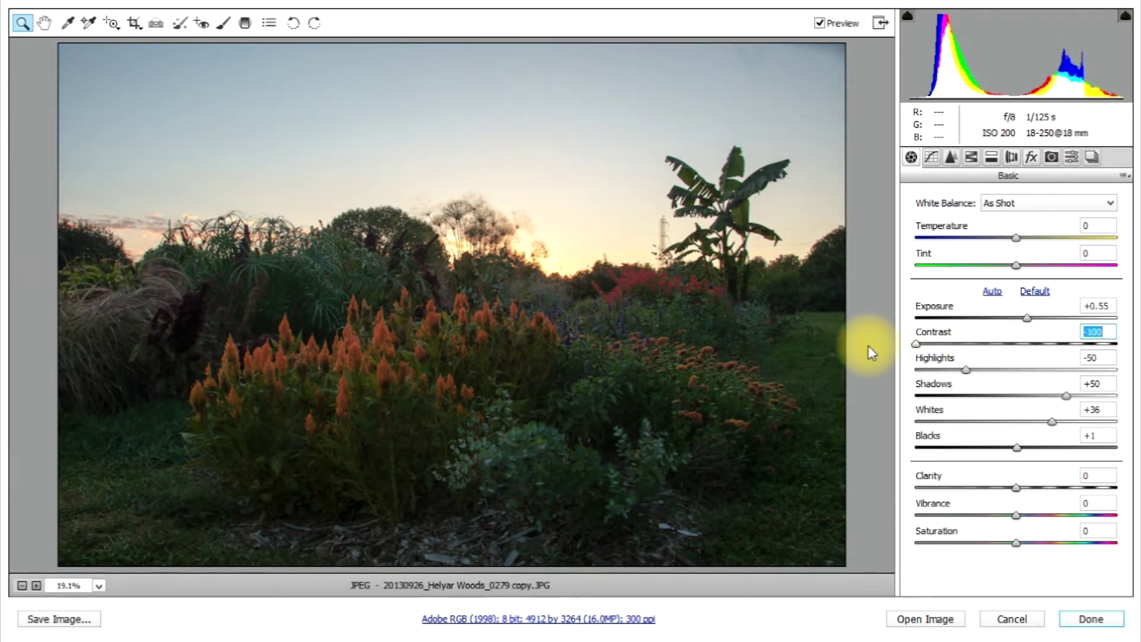
{"action": "left_click_drag", "start_coordinate": [916, 344], "coordinate": [1131, 348]}
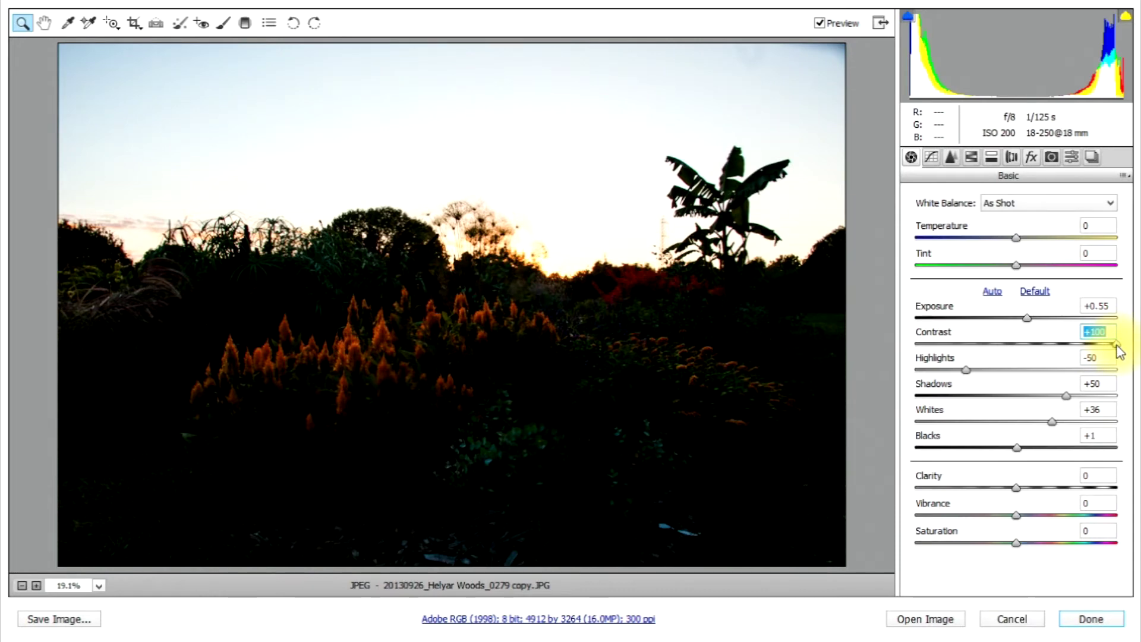
{"action": "double_click", "coordinate": [1116, 344]}
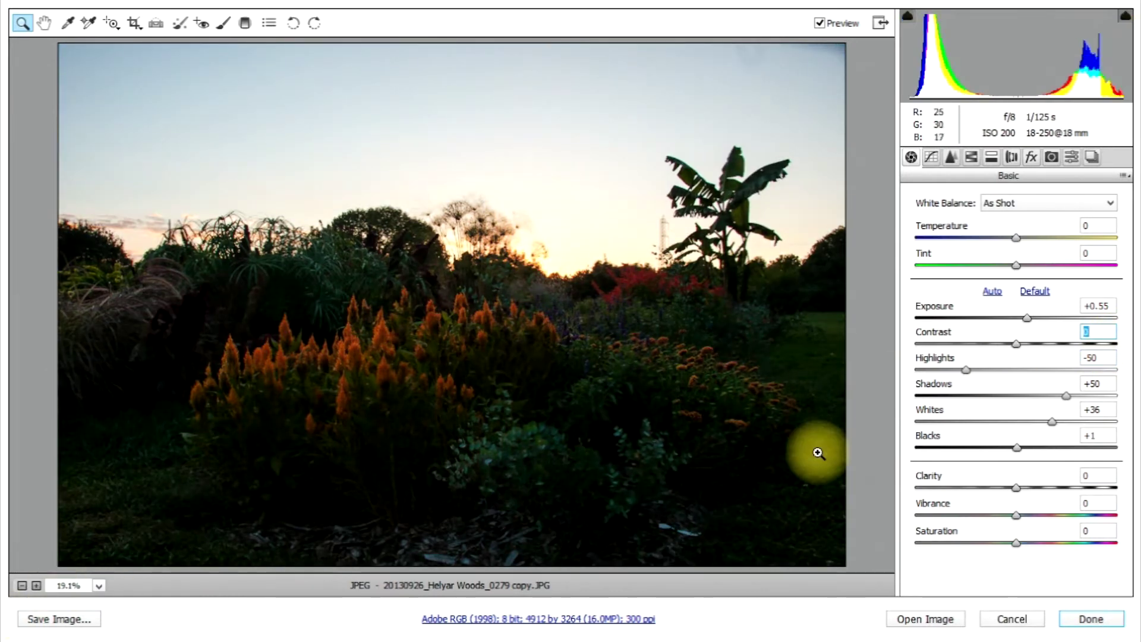
{"action": "left_click_drag", "start_coordinate": [1012, 346], "coordinate": [1000, 346]}
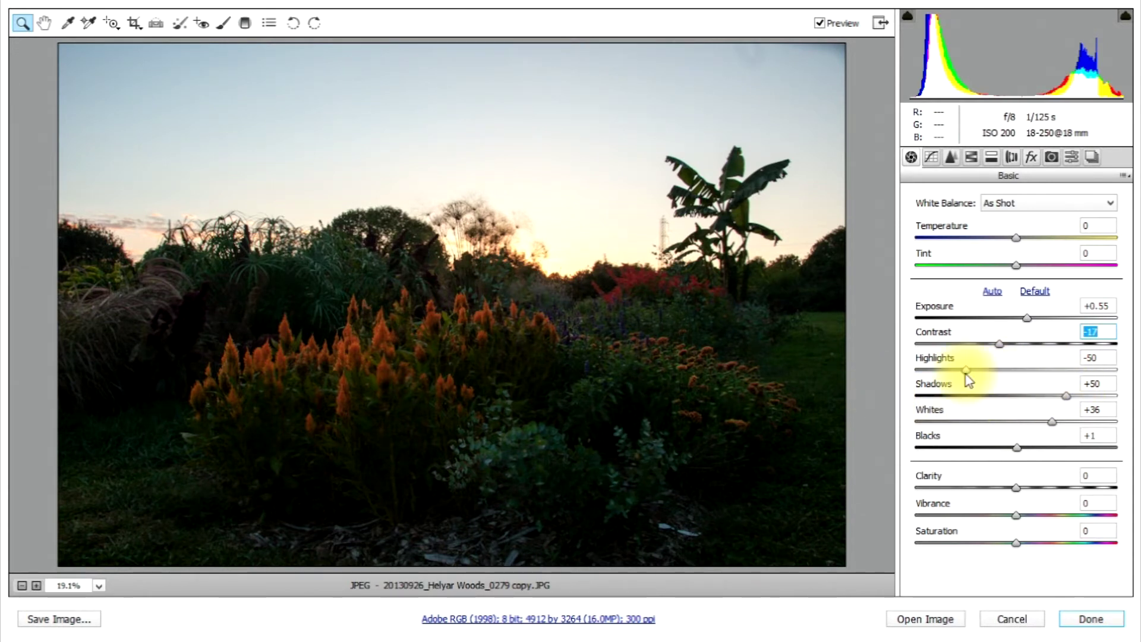
- Recover the sky and garden detail by setting Highlights to -73 and Shadows to +100
{"action": "left_click_drag", "start_coordinate": [967, 370], "coordinate": [880, 376]}
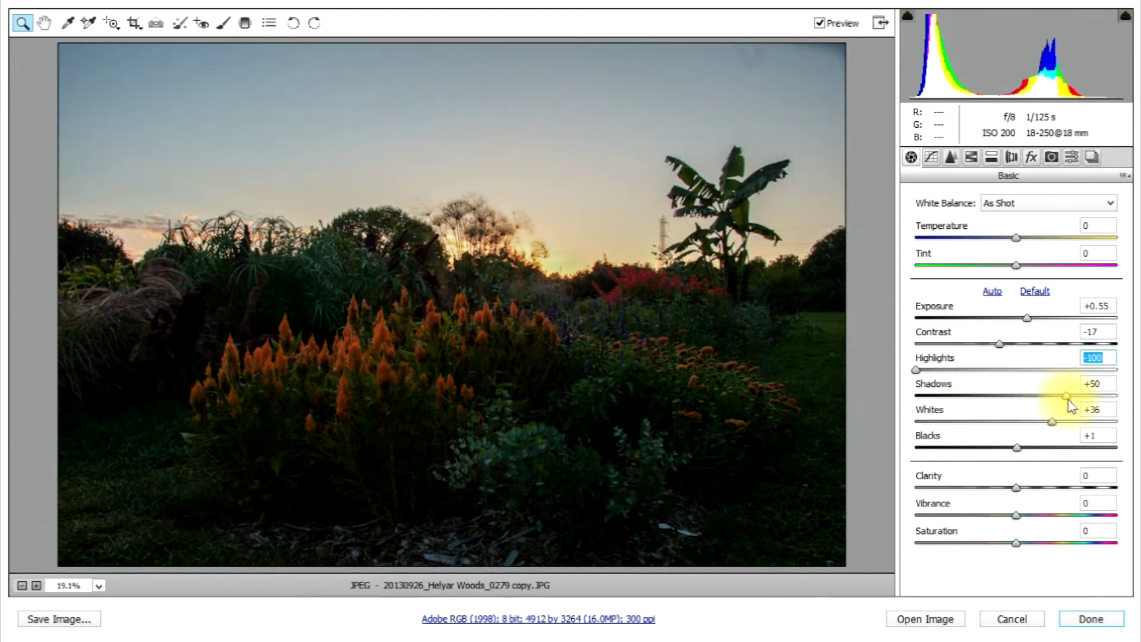
{"action": "left_click_drag", "start_coordinate": [1068, 403], "coordinate": [1127, 399]}
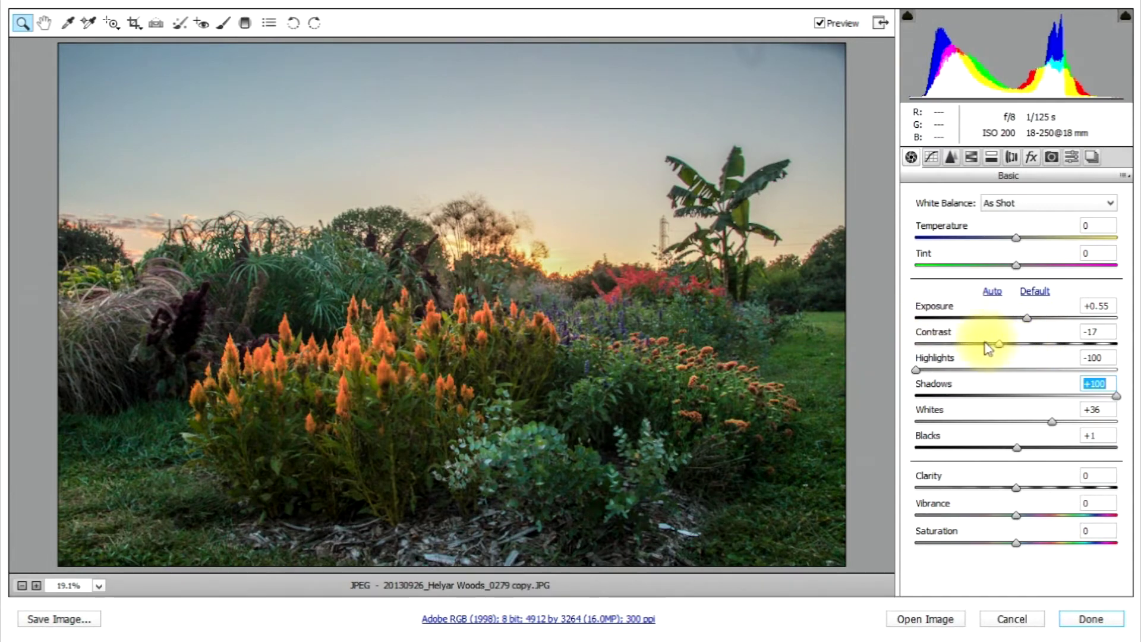
{"action": "left_click_drag", "start_coordinate": [918, 370], "coordinate": [946, 376]}
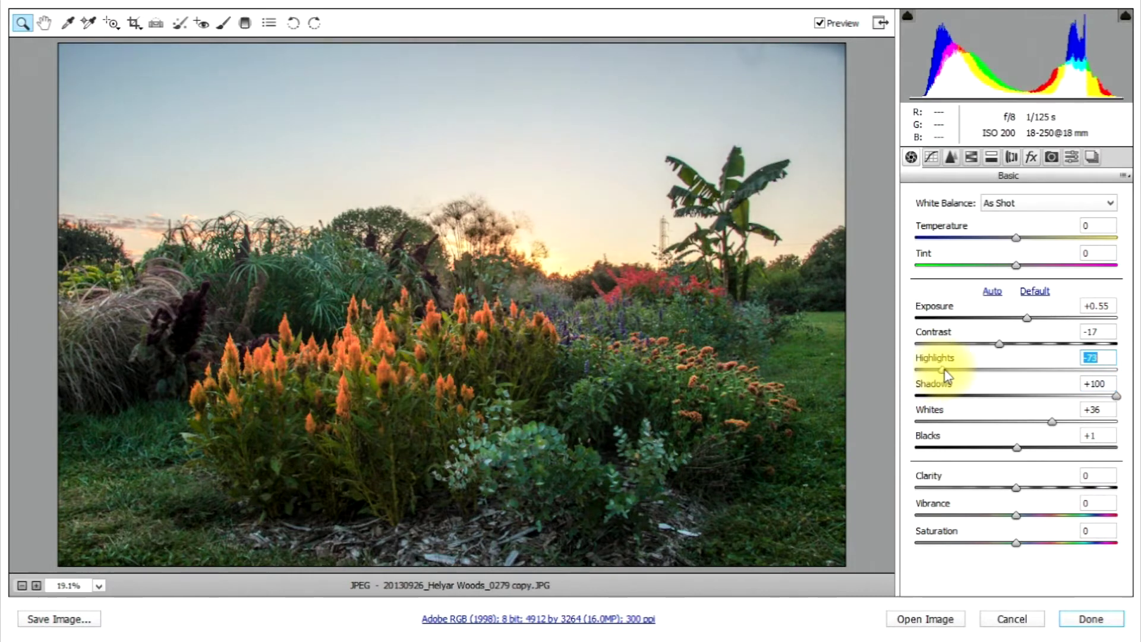
{"action": "left_click_drag", "start_coordinate": [1116, 396], "coordinate": [1135, 401]}
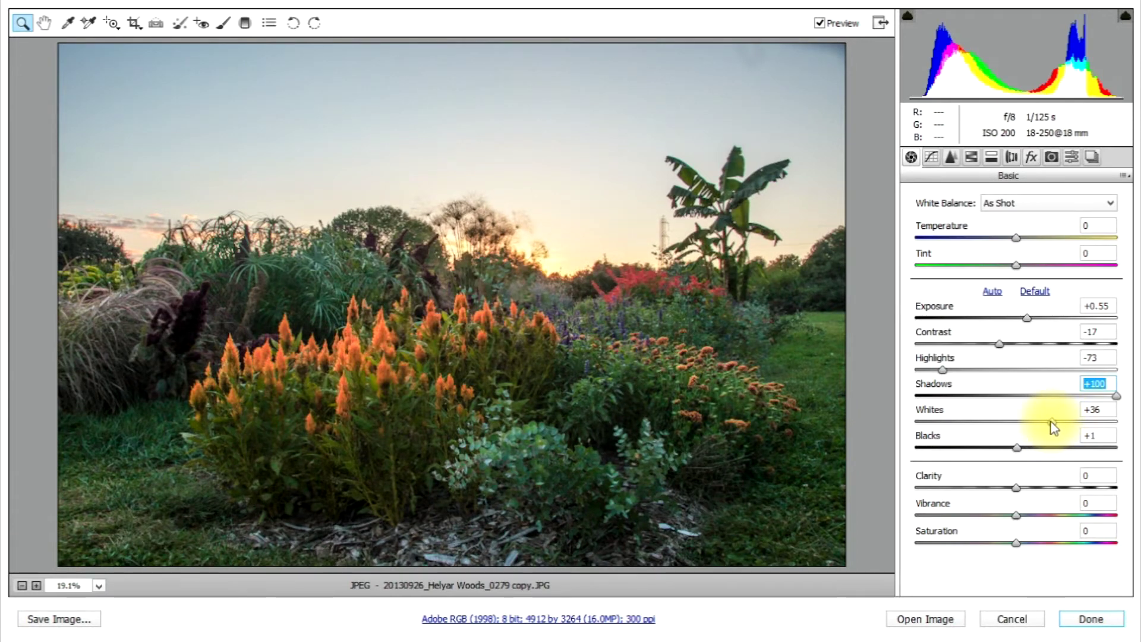
- Try Whites at +100 with the clipping preview shown, and return the value to 0
{"action": "key", "text": "alt"}
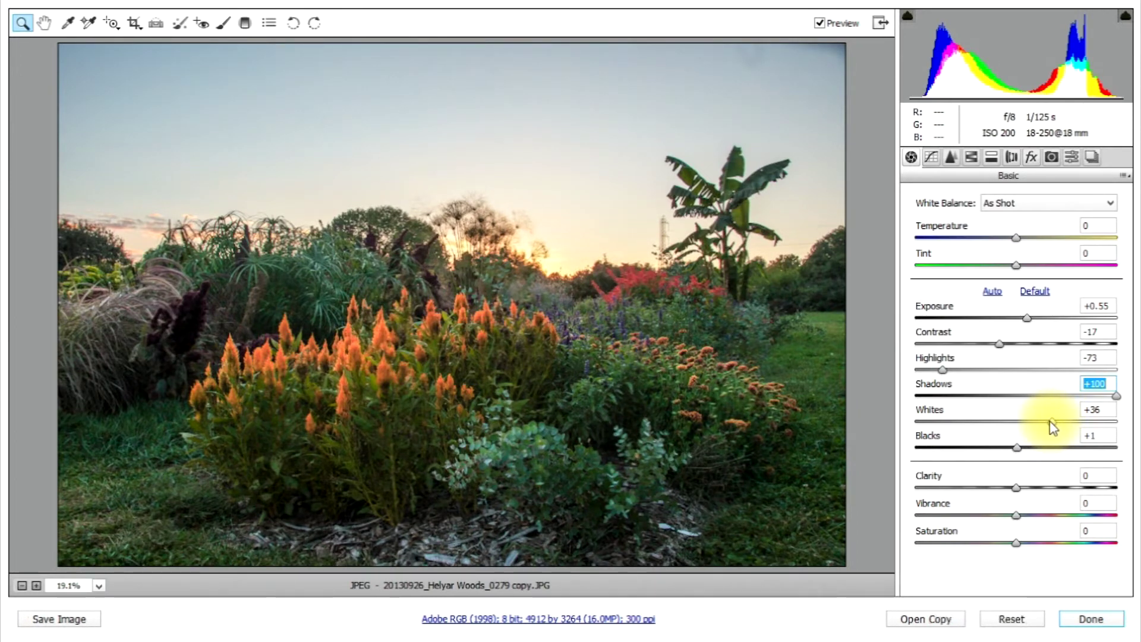
{"action": "left_click", "coordinate": [1050, 421], "text": "alt"}
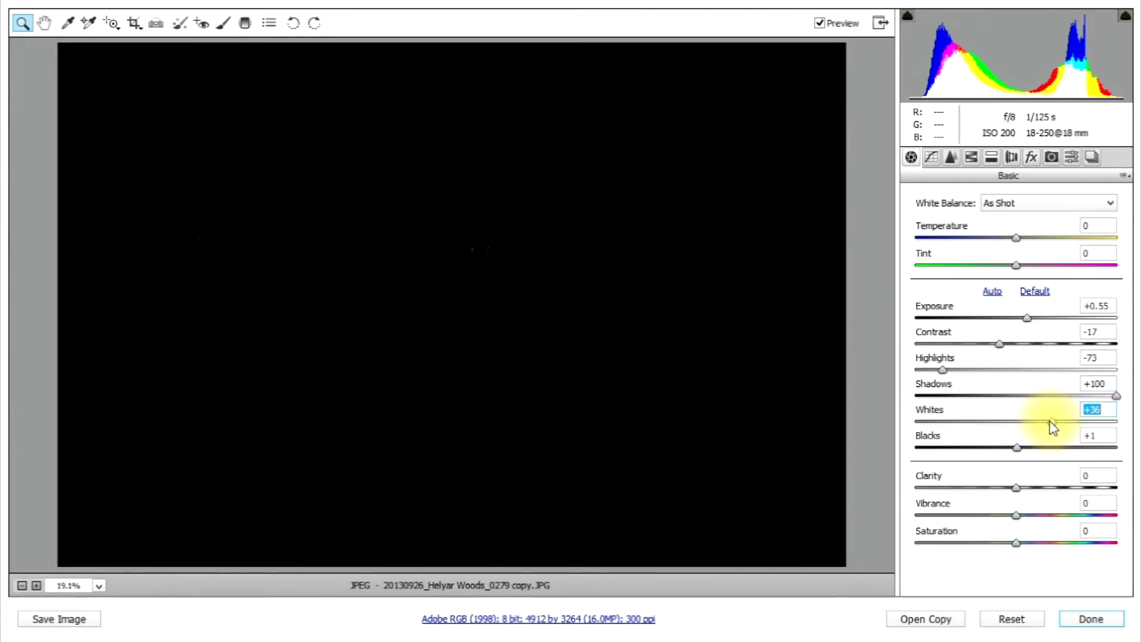
{"action": "left_click_drag", "start_coordinate": [1051, 424], "coordinate": [1136, 426]}
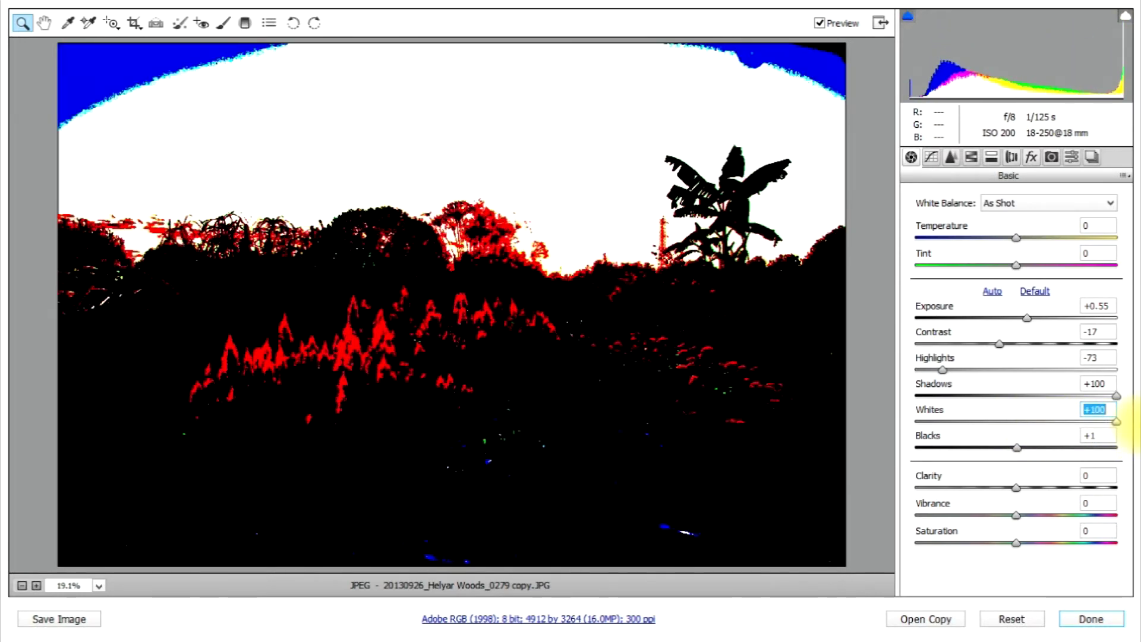
{"action": "left_click_drag", "start_coordinate": [1137, 423], "coordinate": [1137, 424]}
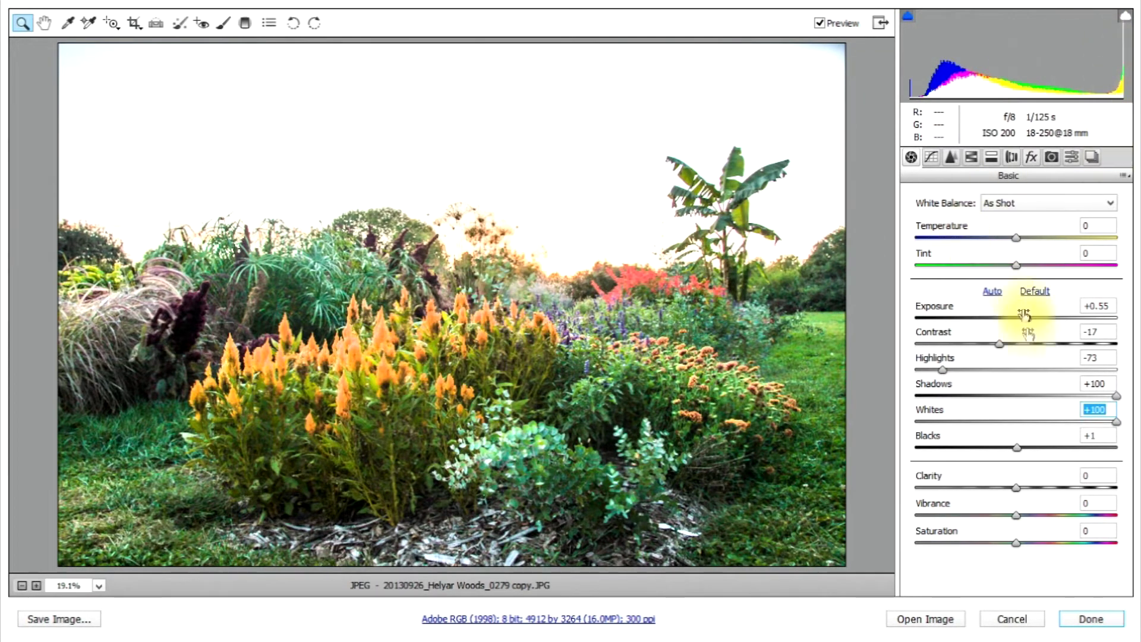
{"action": "left_click_drag", "start_coordinate": [1117, 421], "coordinate": [1018, 426]}
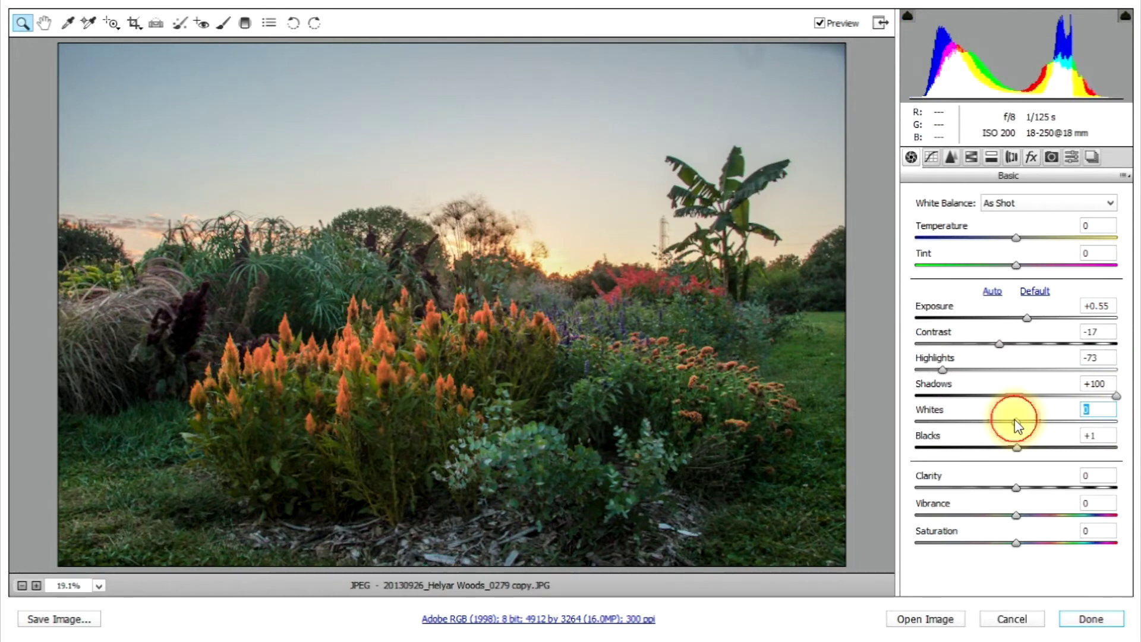
- Set Whites to +32 using the clipping preview to avoid blown-out areas
{"action": "left_click", "coordinate": [1018, 426], "text": "alt"}
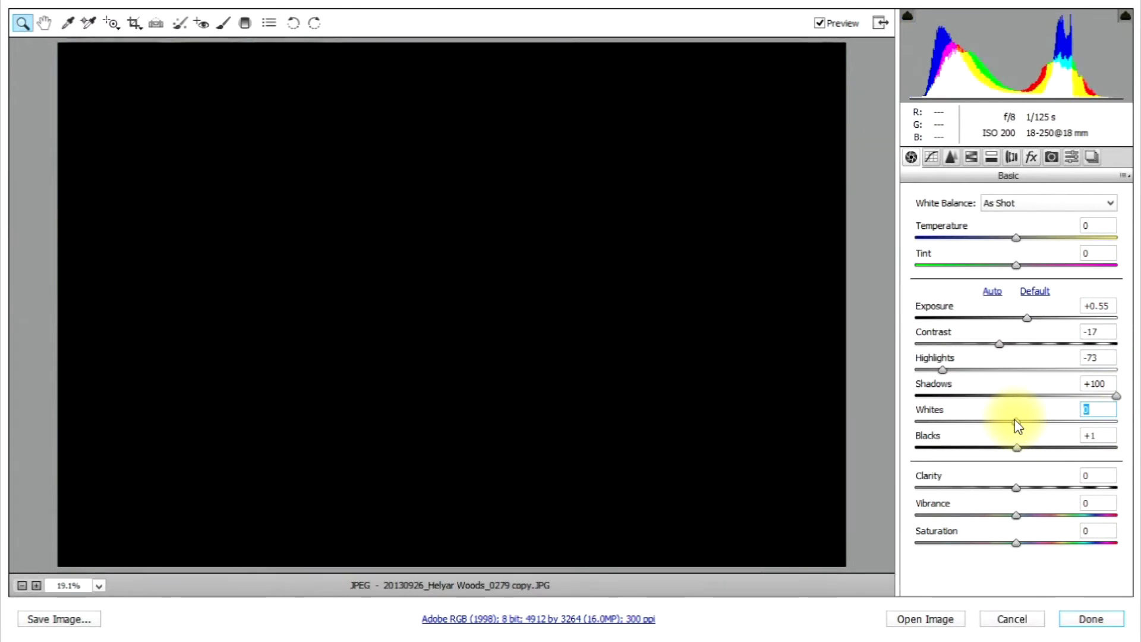
{"action": "left_click_drag", "start_coordinate": [1017, 426], "coordinate": [1076, 422]}
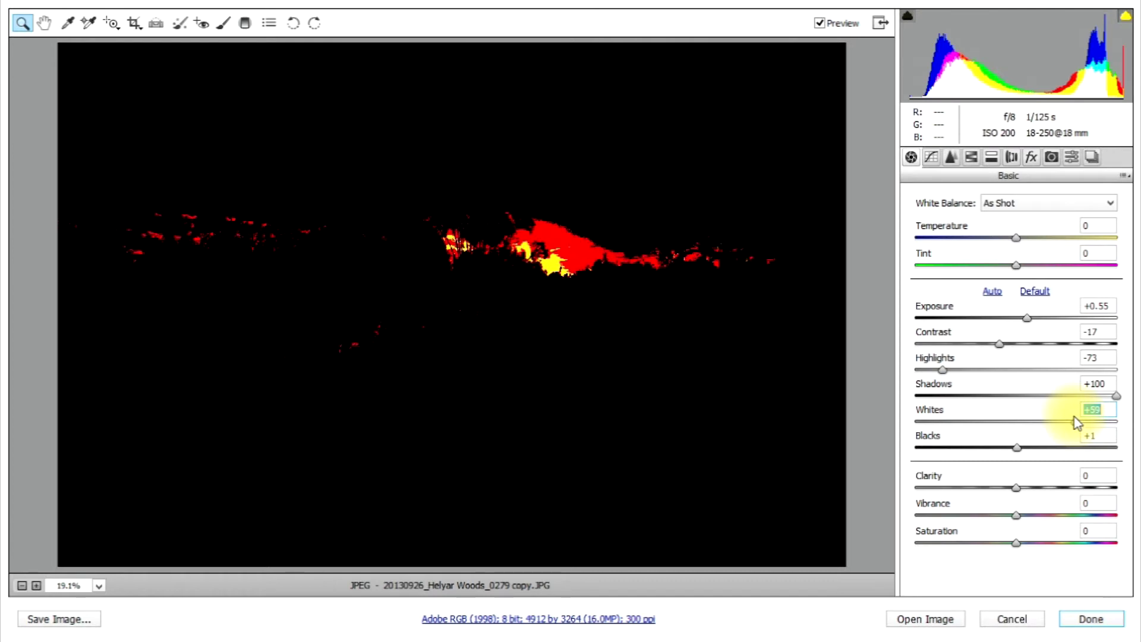
{"action": "left_click_drag", "start_coordinate": [1077, 423], "coordinate": [1056, 430]}
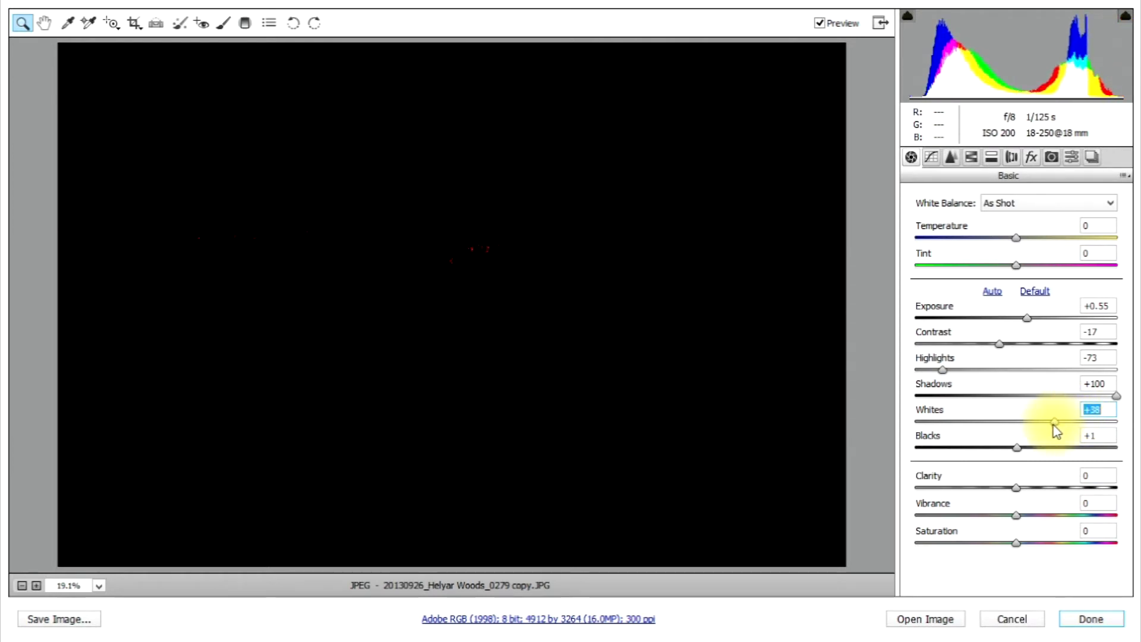
{"action": "left_click_drag", "start_coordinate": [1055, 432], "coordinate": [1049, 433]}
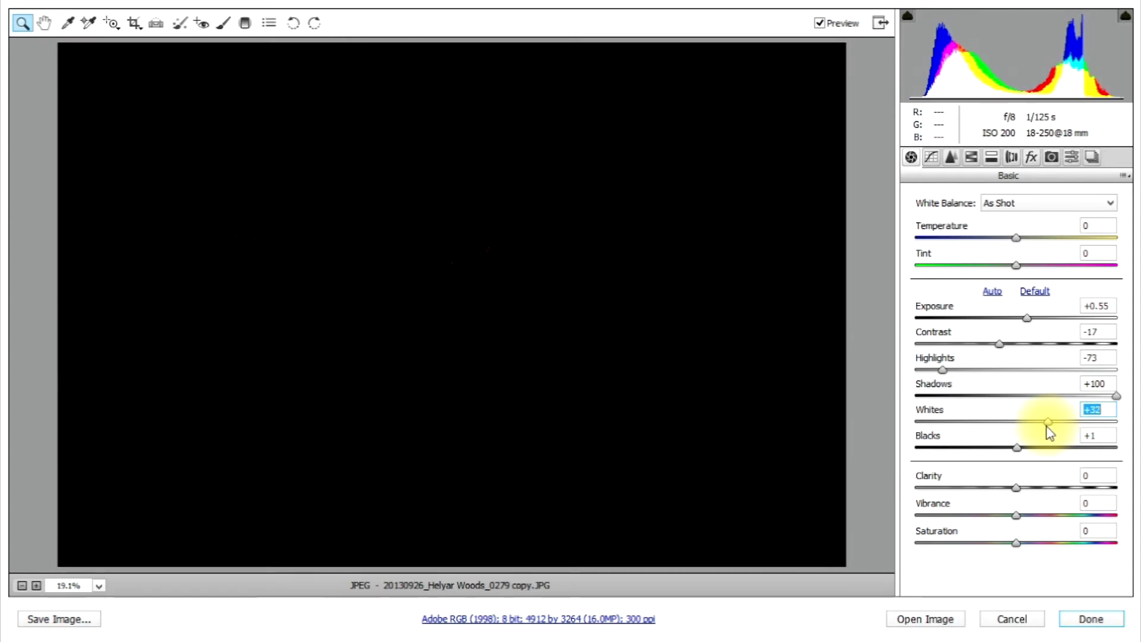
{"action": "left_click_drag", "start_coordinate": [1047, 426], "coordinate": [1046, 426]}
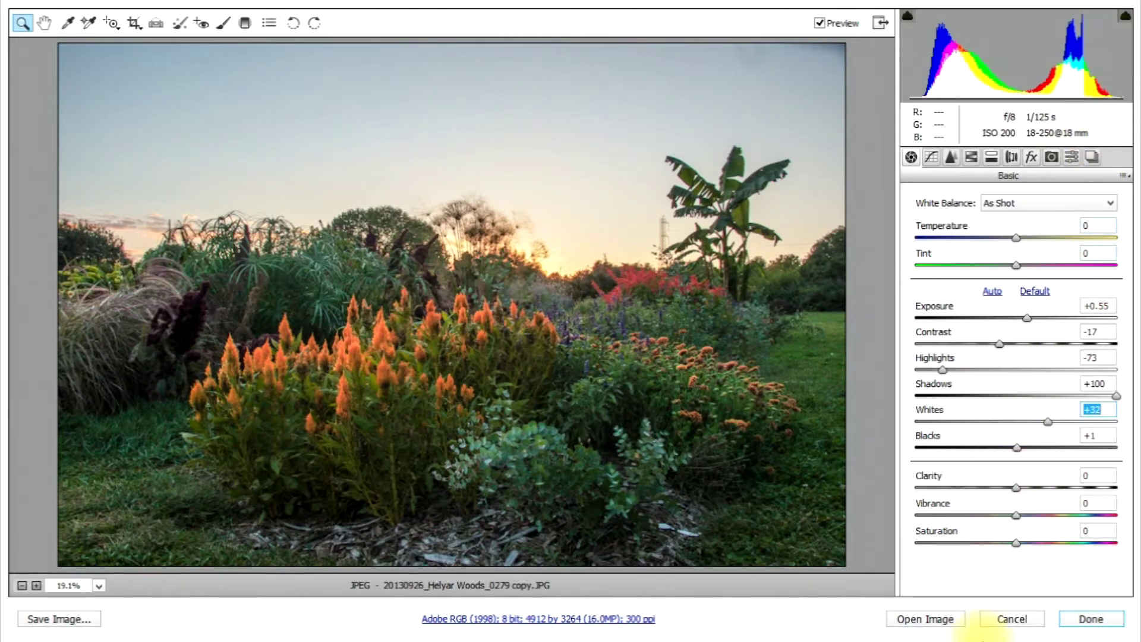
- Set Blacks to -23 using the clipping preview to judge the darkest areas
{"action": "left_click", "coordinate": [1017, 450]}
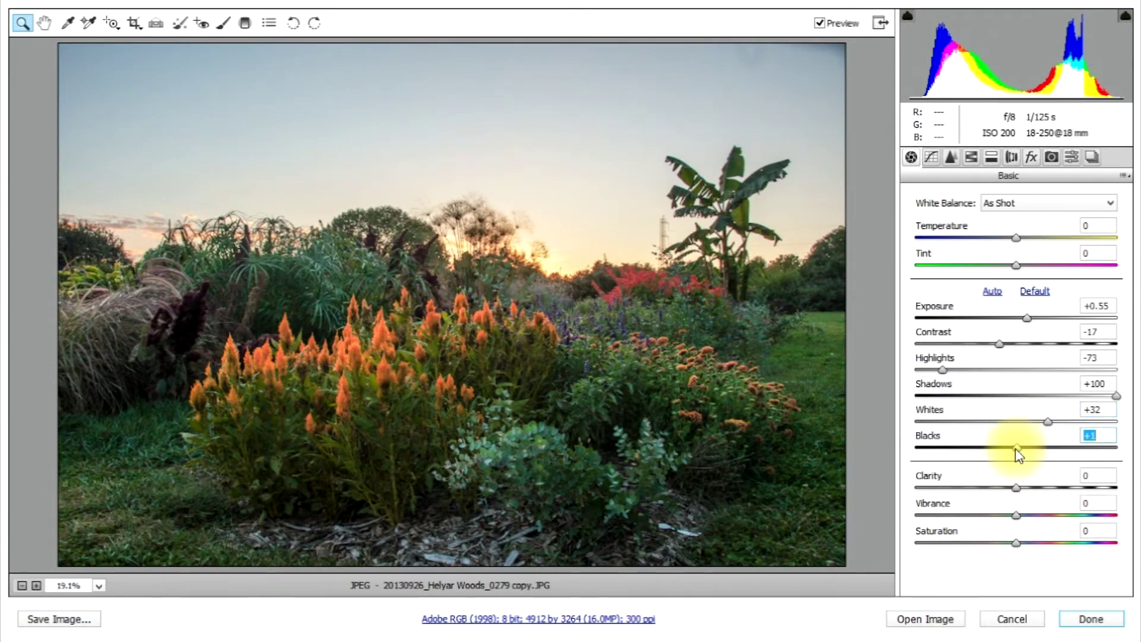
{"action": "left_click", "coordinate": [1018, 450], "text": "alt"}
{"action": "left_click_drag", "start_coordinate": [1018, 457], "coordinate": [990, 452]}
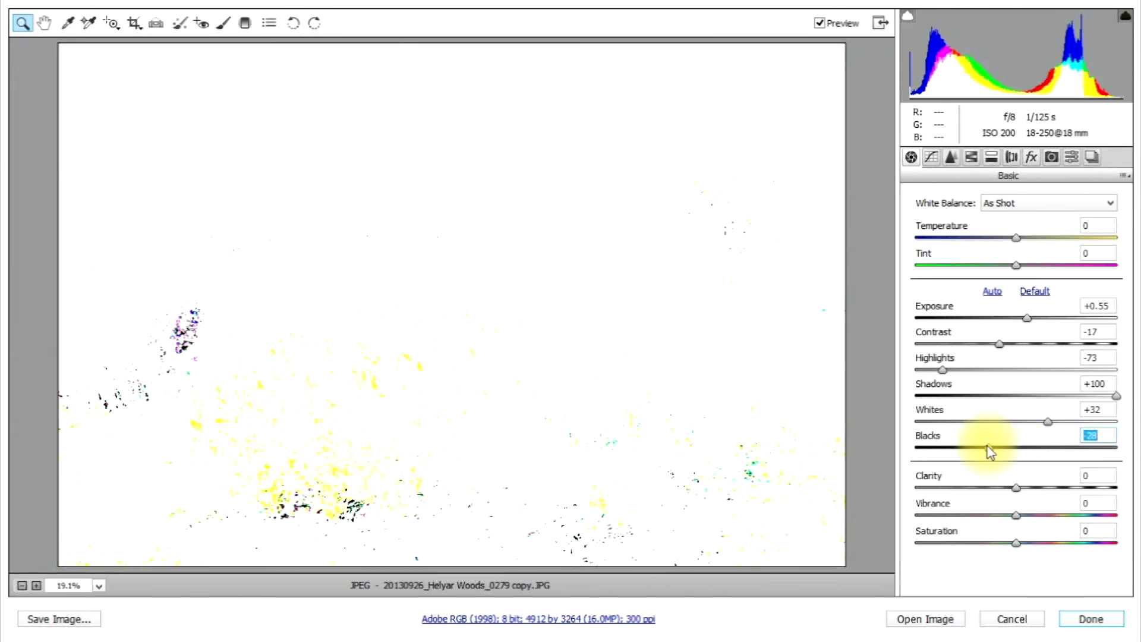
{"action": "left_click_drag", "start_coordinate": [987, 450], "coordinate": [989, 454]}
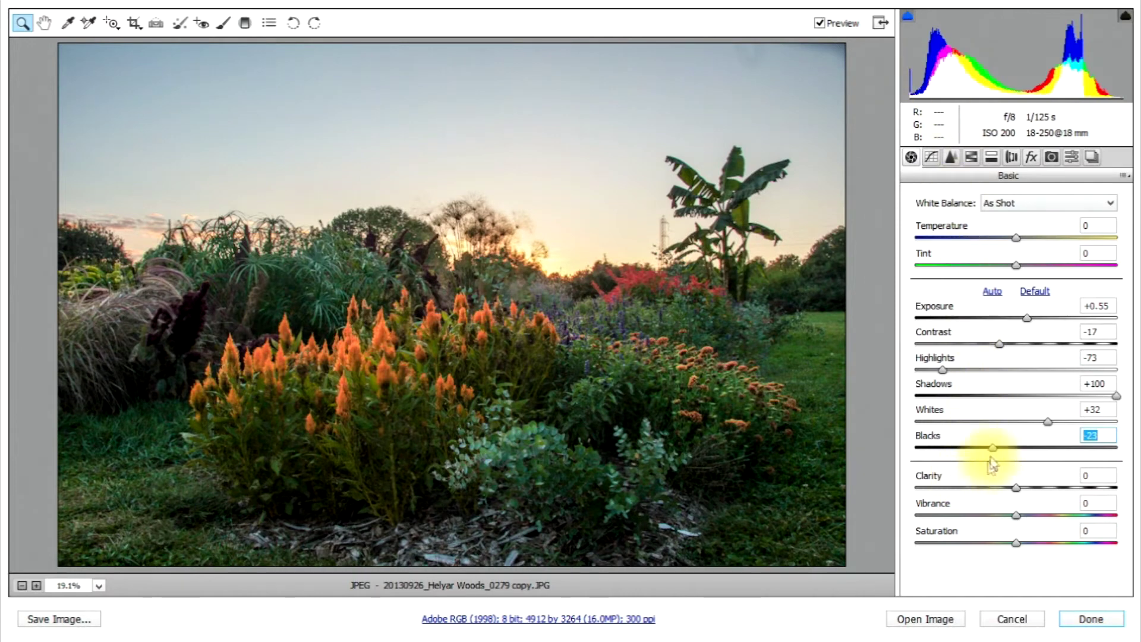
- Raise Blacks slightly to -16
{"action": "left_click_drag", "start_coordinate": [995, 451], "coordinate": [1002, 453]}
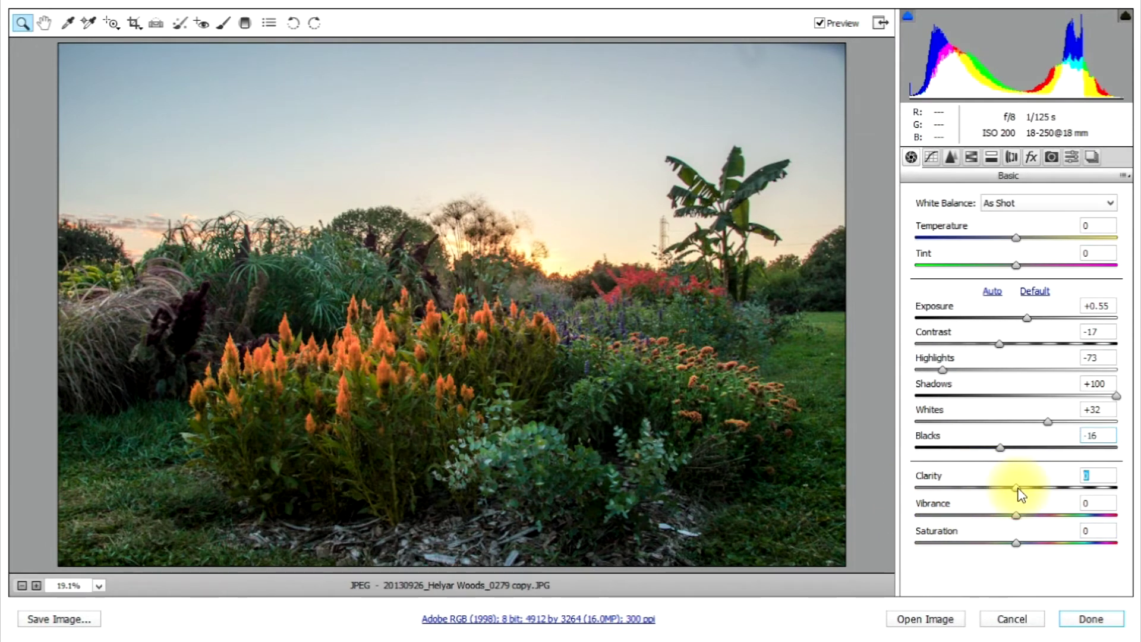
- Try Clarity at +100, inspect the orange flowers at up to 200% magnification, and fit the whole photo back in view
{"action": "left_click_drag", "start_coordinate": [1021, 493], "coordinate": [1136, 491]}
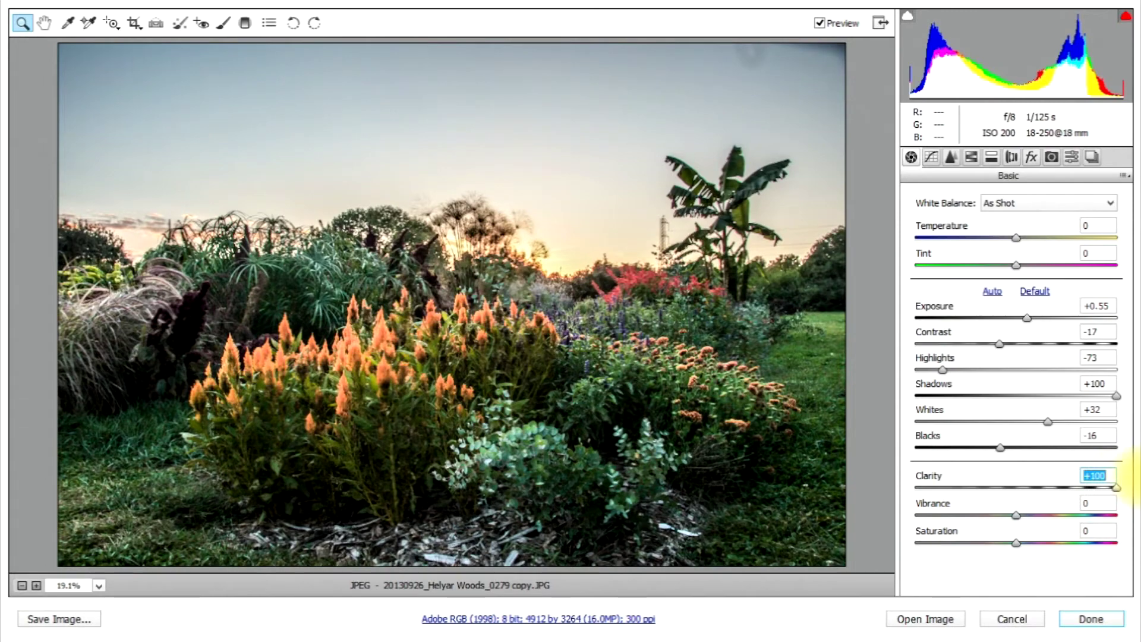
{"action": "left_click", "coordinate": [292, 308]}
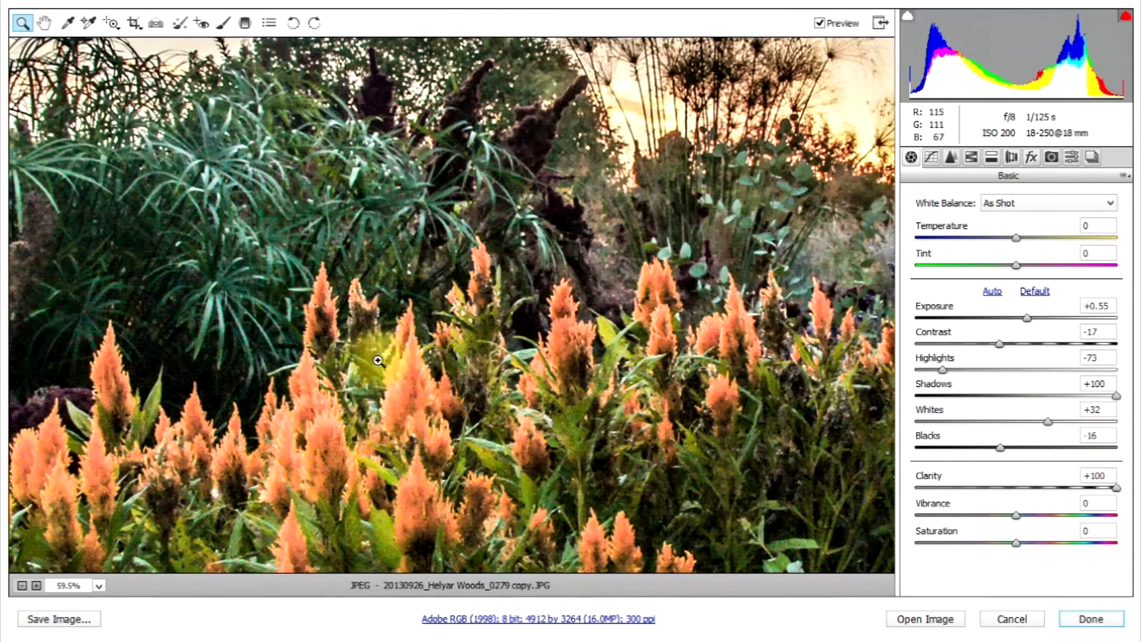
{"action": "left_click", "coordinate": [495, 398]}
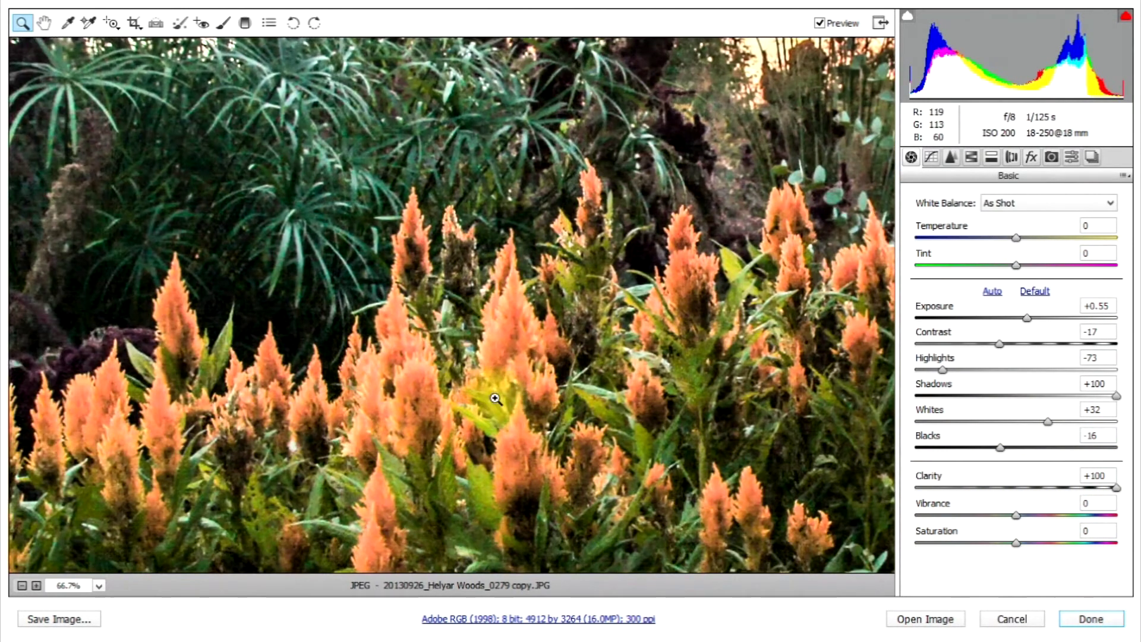
{"action": "left_click", "coordinate": [22, 24]}
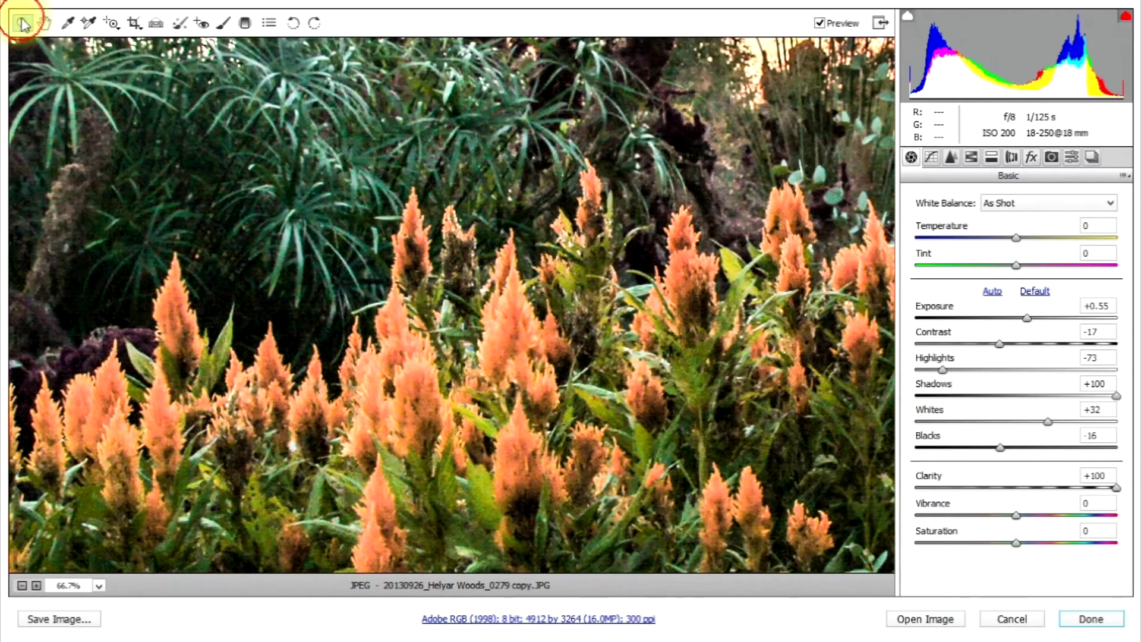
{"action": "double_click", "coordinate": [22, 24]}
{"action": "left_click", "coordinate": [465, 368]}
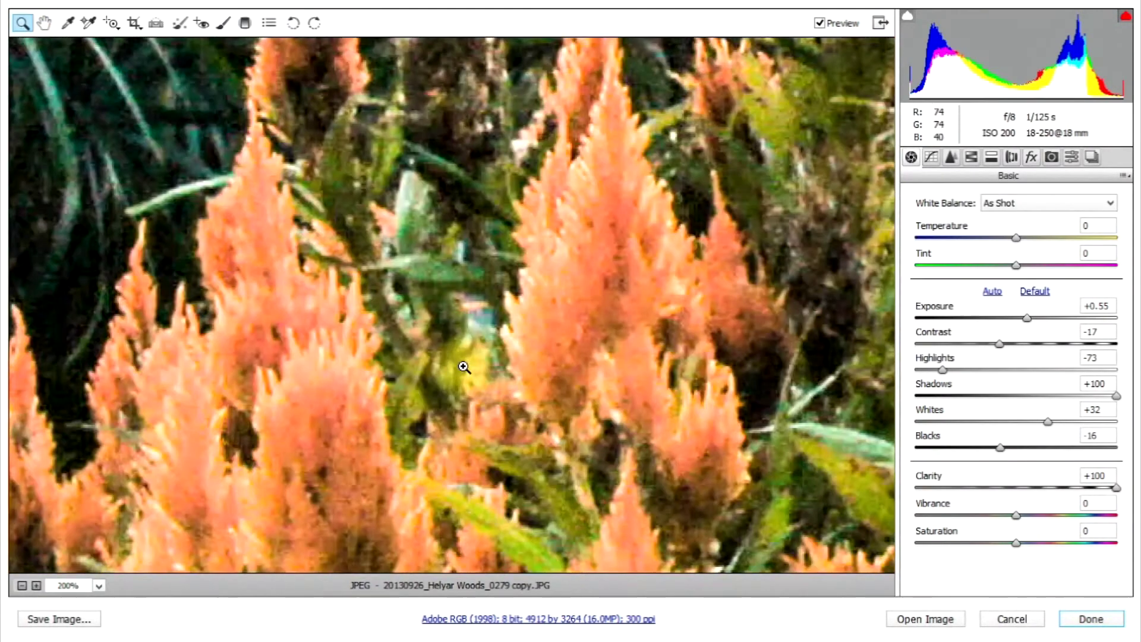
{"action": "left_click", "coordinate": [101, 585]}
{"action": "left_click", "coordinate": [104, 584]}
{"action": "left_click", "coordinate": [105, 584]}
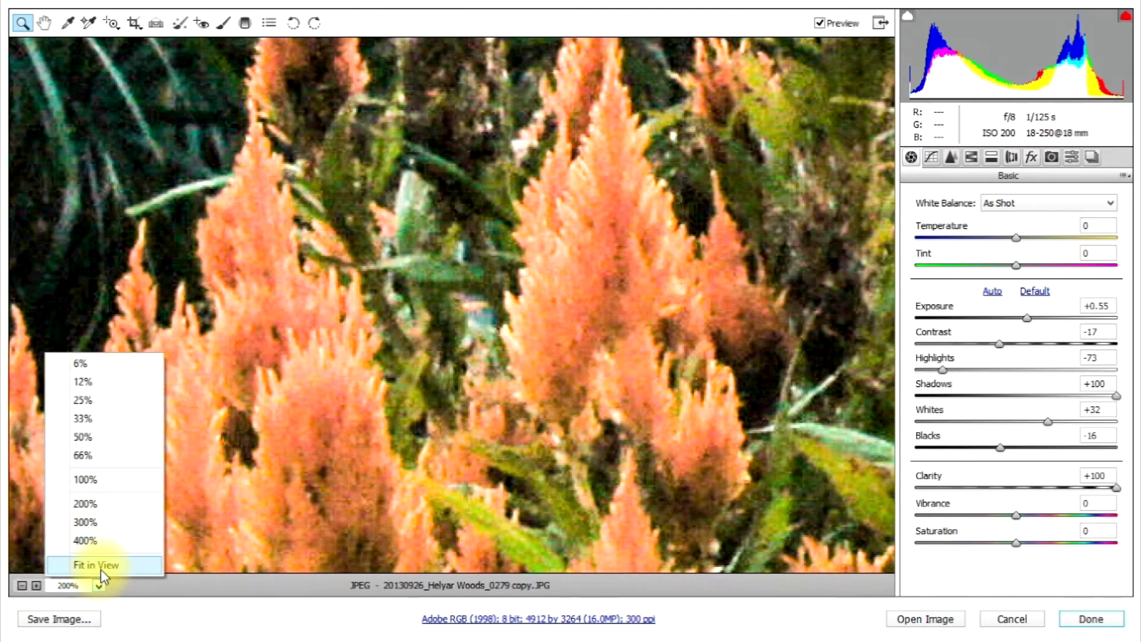
{"action": "left_click", "coordinate": [101, 568]}
- Try softening the photo with Clarity at -100 and -24, and settle on Clarity +25
{"action": "left_click_drag", "start_coordinate": [1117, 488], "coordinate": [895, 494]}
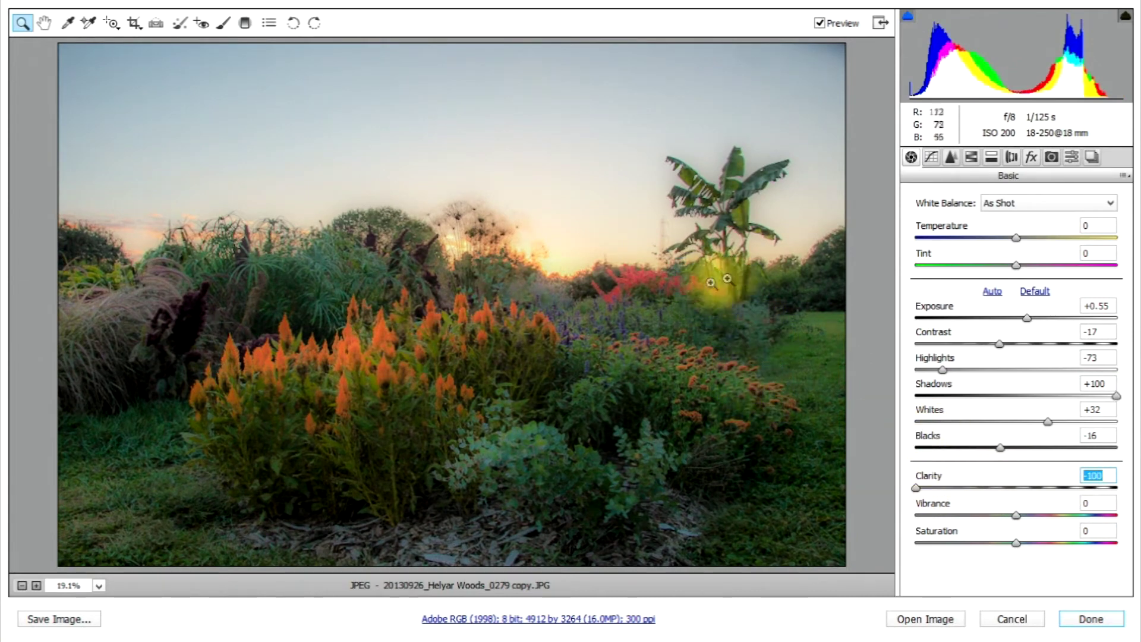
{"action": "left_click_drag", "start_coordinate": [921, 491], "coordinate": [996, 488]}
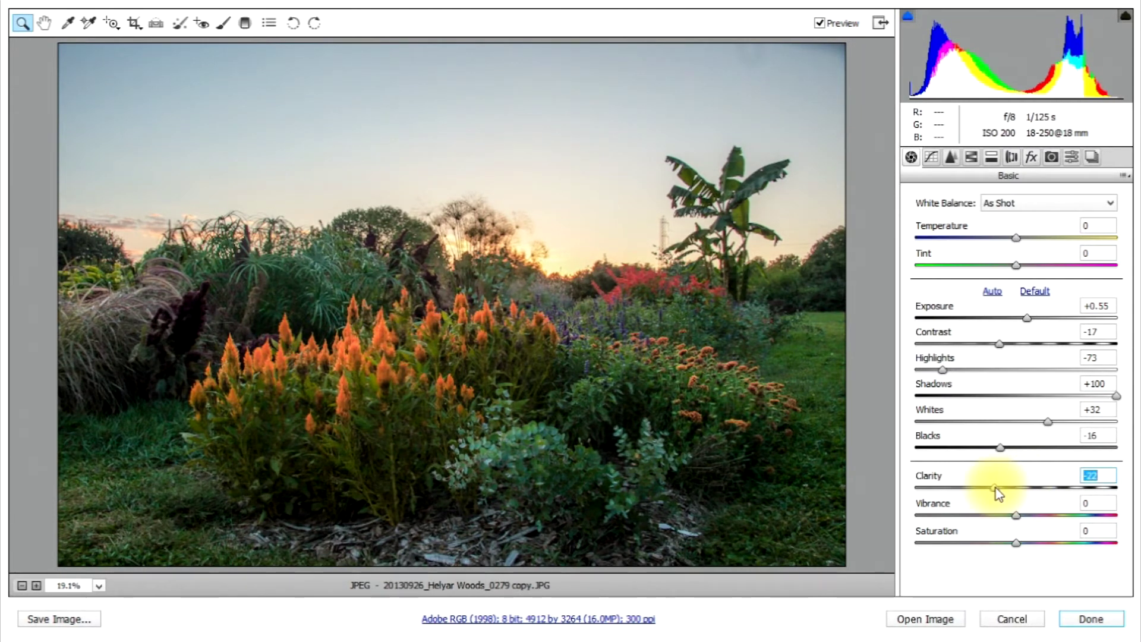
{"action": "left_click_drag", "start_coordinate": [996, 488], "coordinate": [994, 489]}
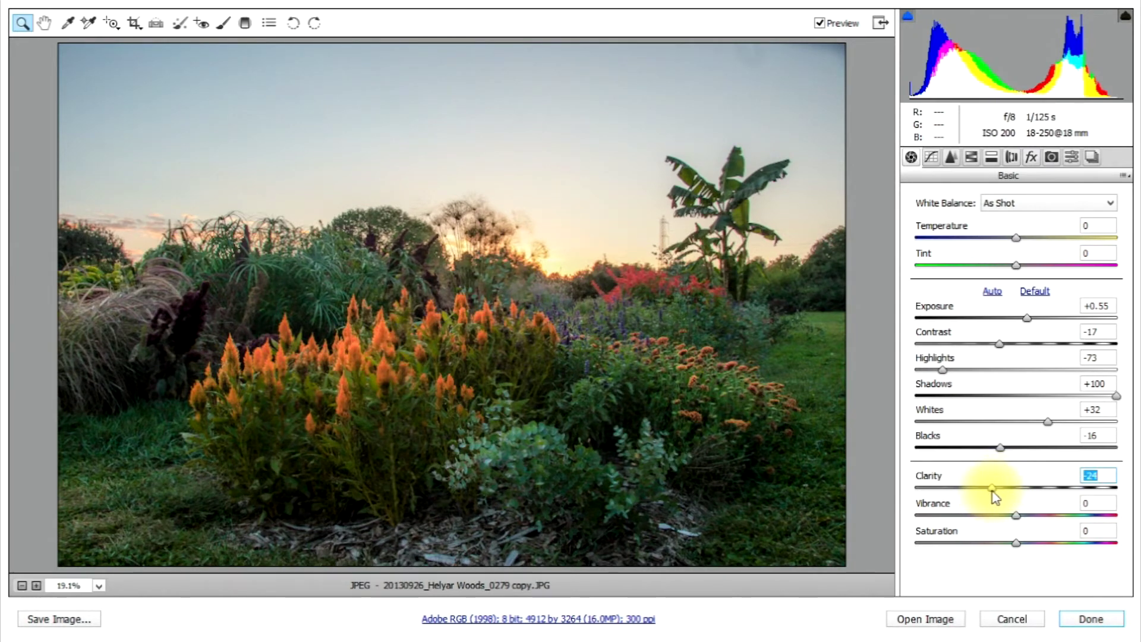
{"action": "left_click_drag", "start_coordinate": [993, 491], "coordinate": [1045, 492]}
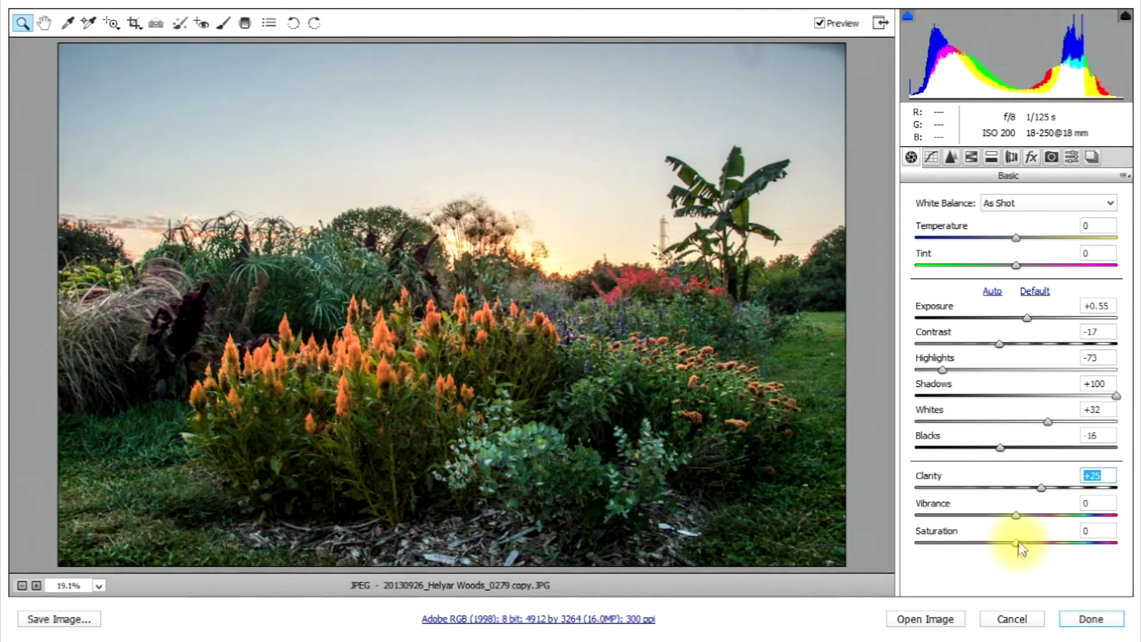
- Compare the effect of Vibrance at +100 with Saturation at +100, resetting each to 0
{"action": "left_click_drag", "start_coordinate": [1018, 519], "coordinate": [1137, 506]}
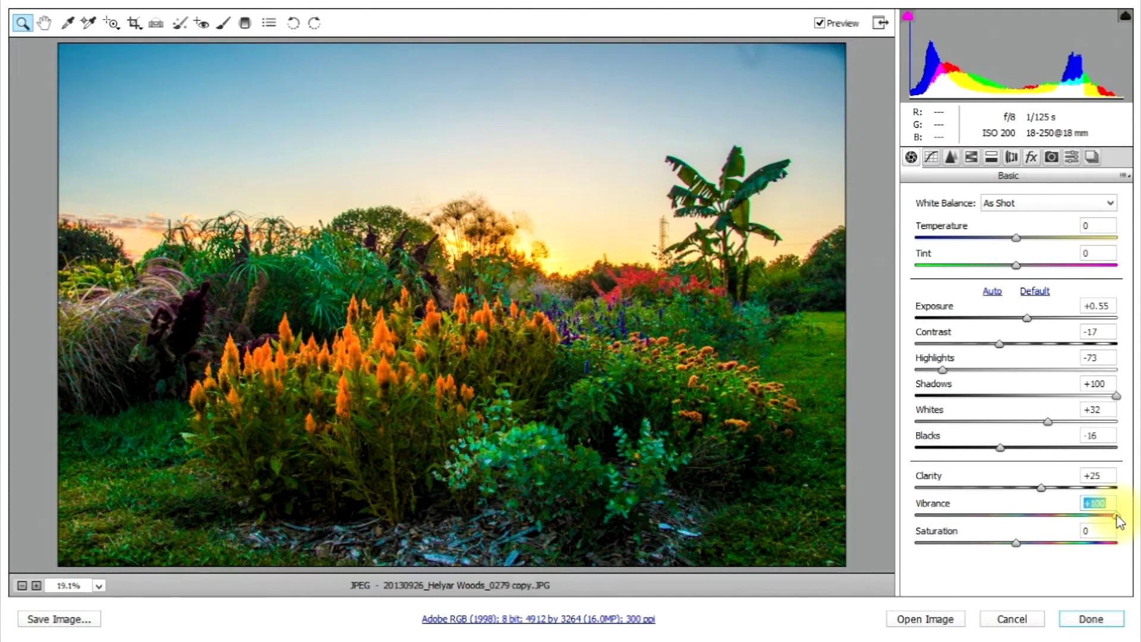
{"action": "type", "text": "0"}
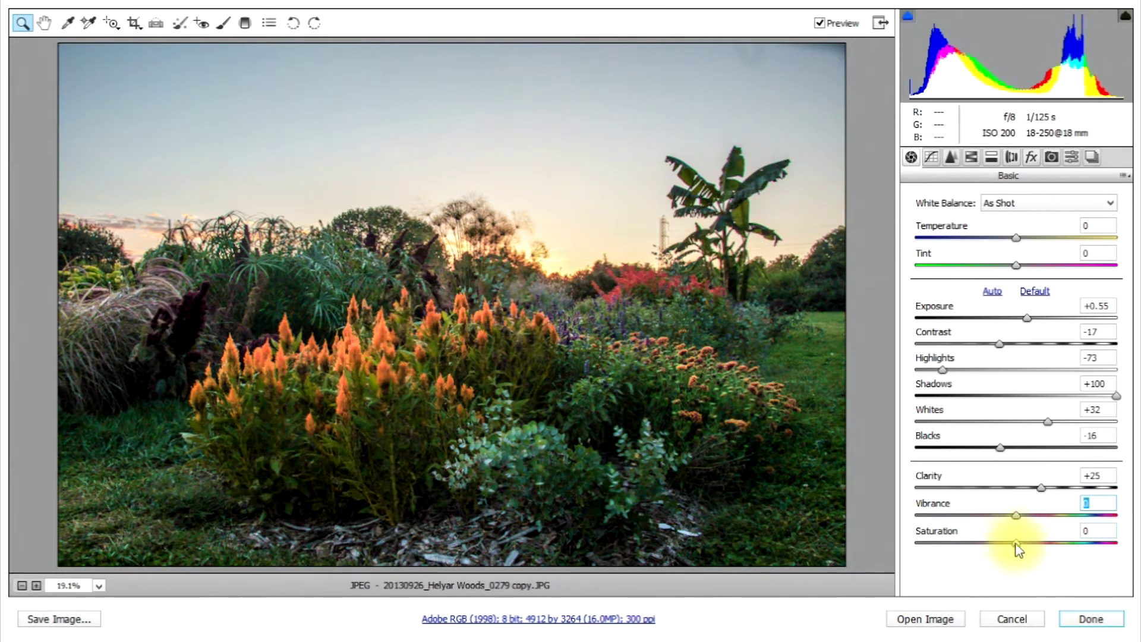
{"action": "left_click", "coordinate": [1018, 543]}
{"action": "left_click_drag", "start_coordinate": [1019, 544], "coordinate": [1139, 543]}
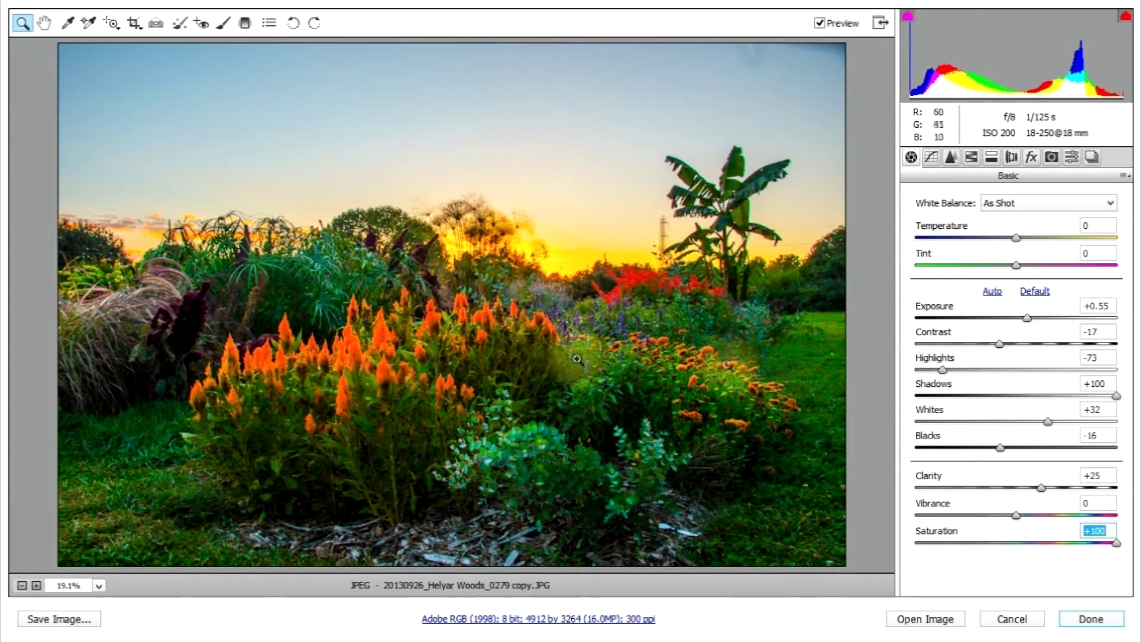
{"action": "double_click", "coordinate": [1116, 542]}
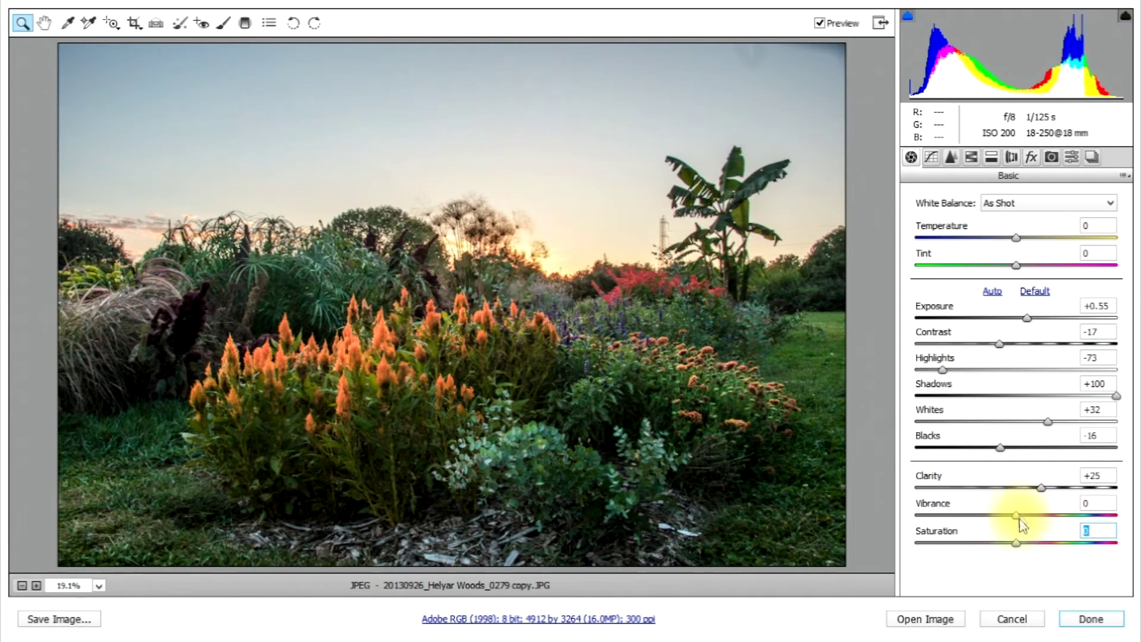
- Strengthen the colours by setting Saturation to +8 and Vibrance to +32, trying Vibrance at +100 on the way
{"action": "left_click", "coordinate": [1019, 547]}
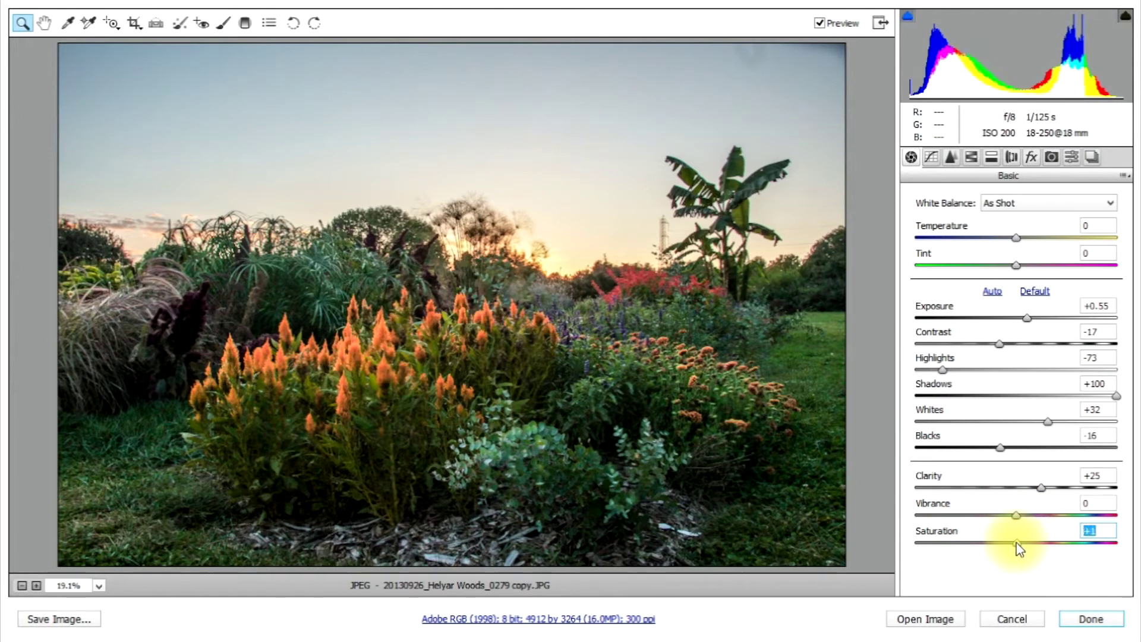
{"action": "left_click_drag", "start_coordinate": [1019, 547], "coordinate": [1024, 549]}
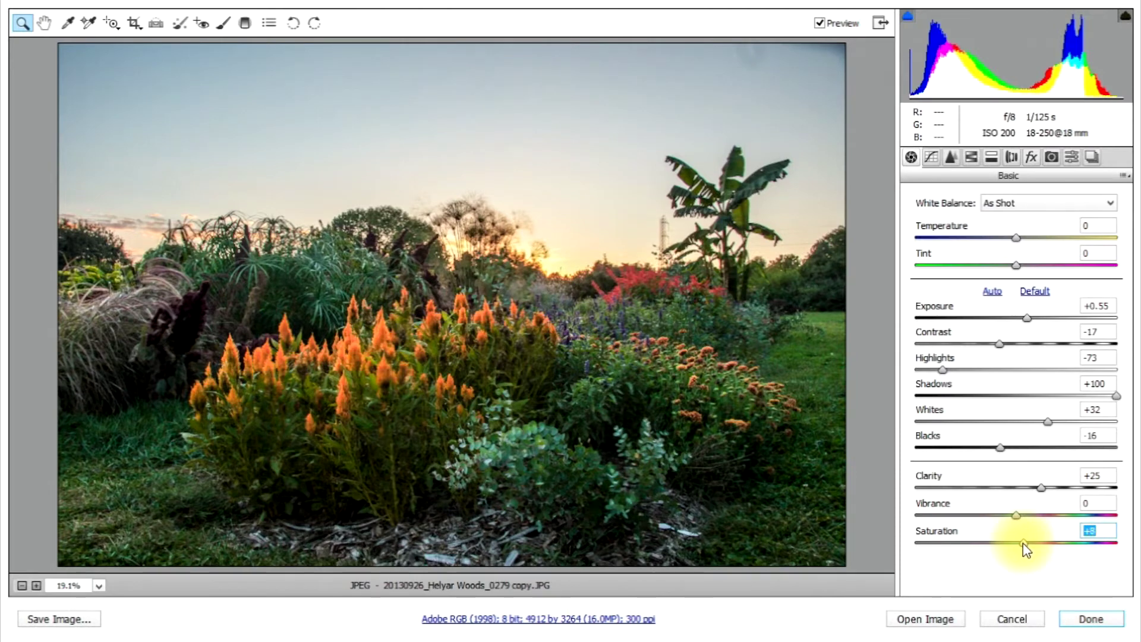
{"action": "left_click_drag", "start_coordinate": [1017, 515], "coordinate": [1138, 505]}
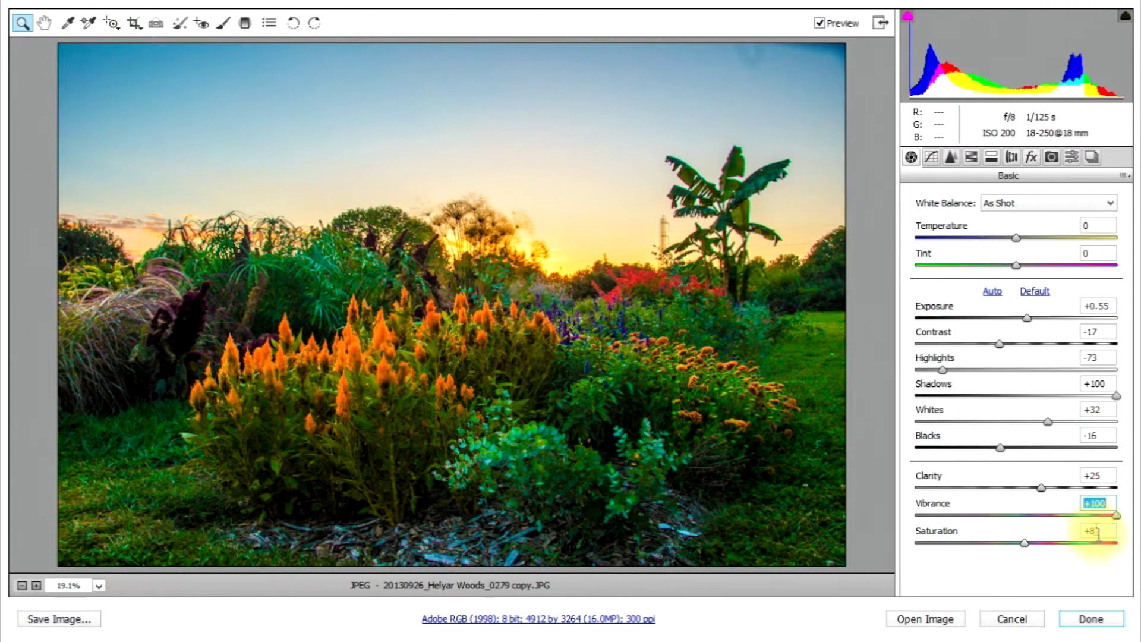
{"action": "left_click_drag", "start_coordinate": [1116, 515], "coordinate": [1049, 521]}
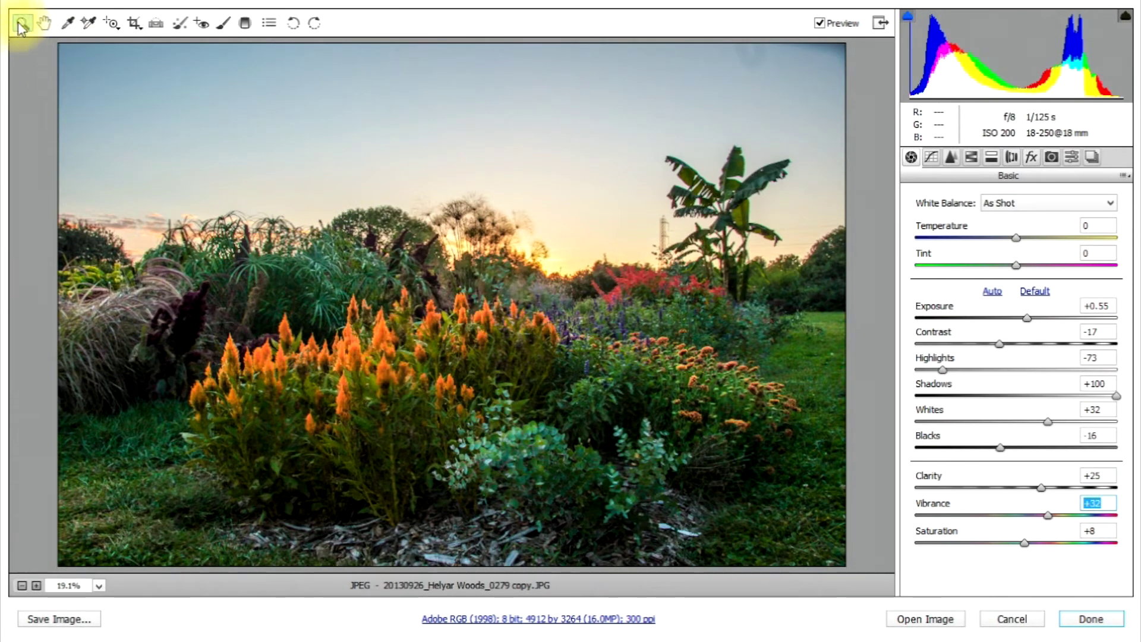
- Try a cooler white balance with Temperature at -27 while viewing the sunset and banana plant closely, and return it to 0
{"action": "left_click", "coordinate": [402, 315]}
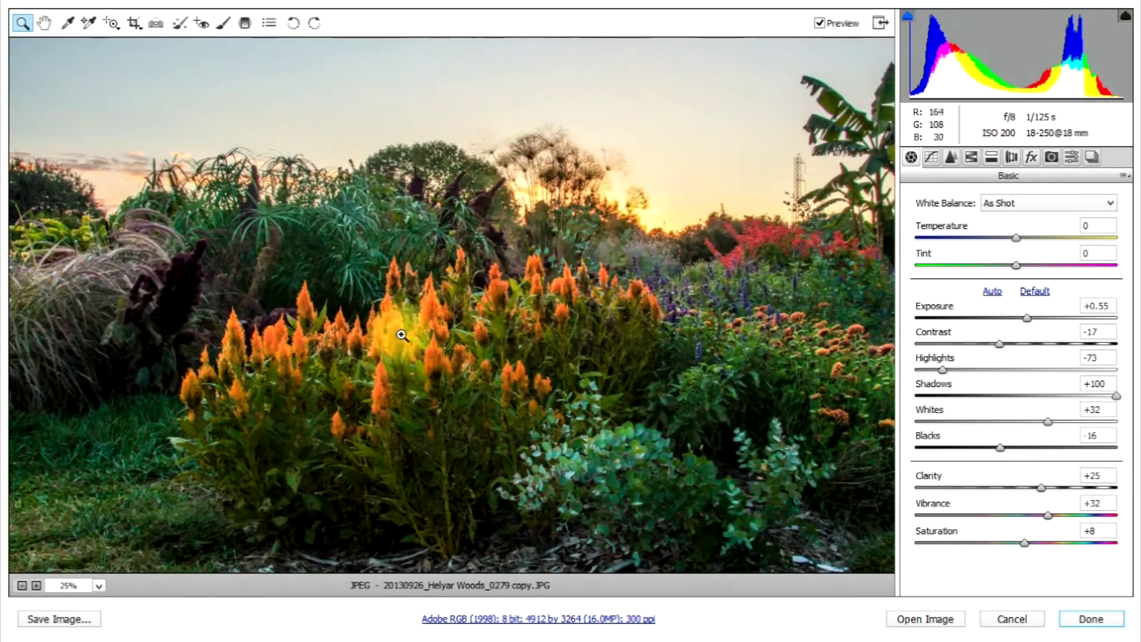
{"action": "left_click", "coordinate": [396, 331]}
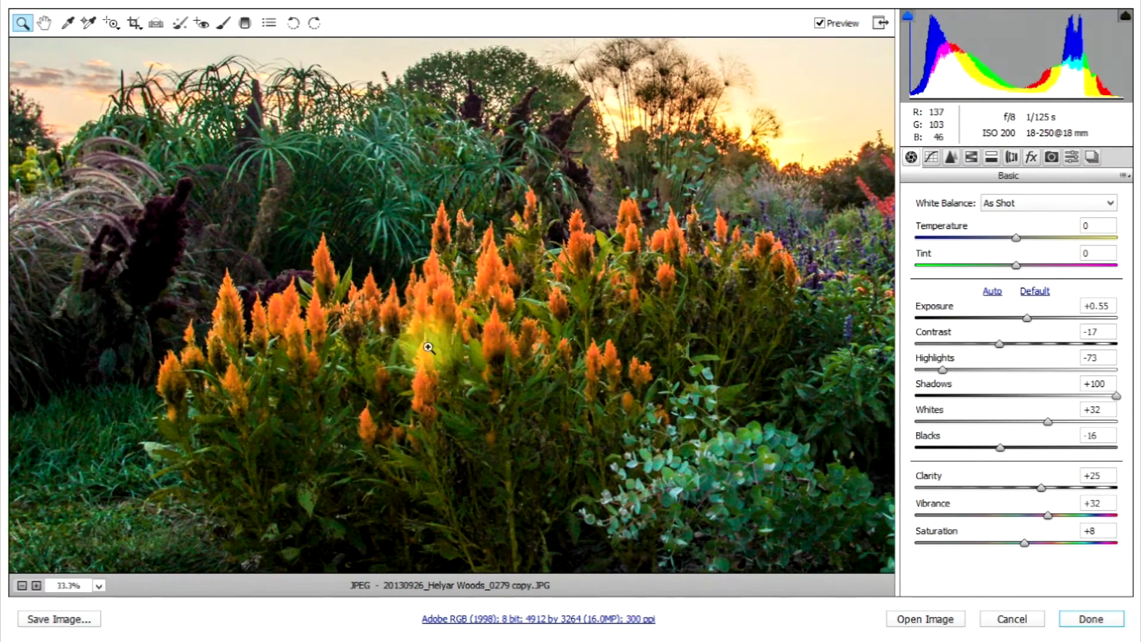
{"action": "left_click", "coordinate": [43, 24]}
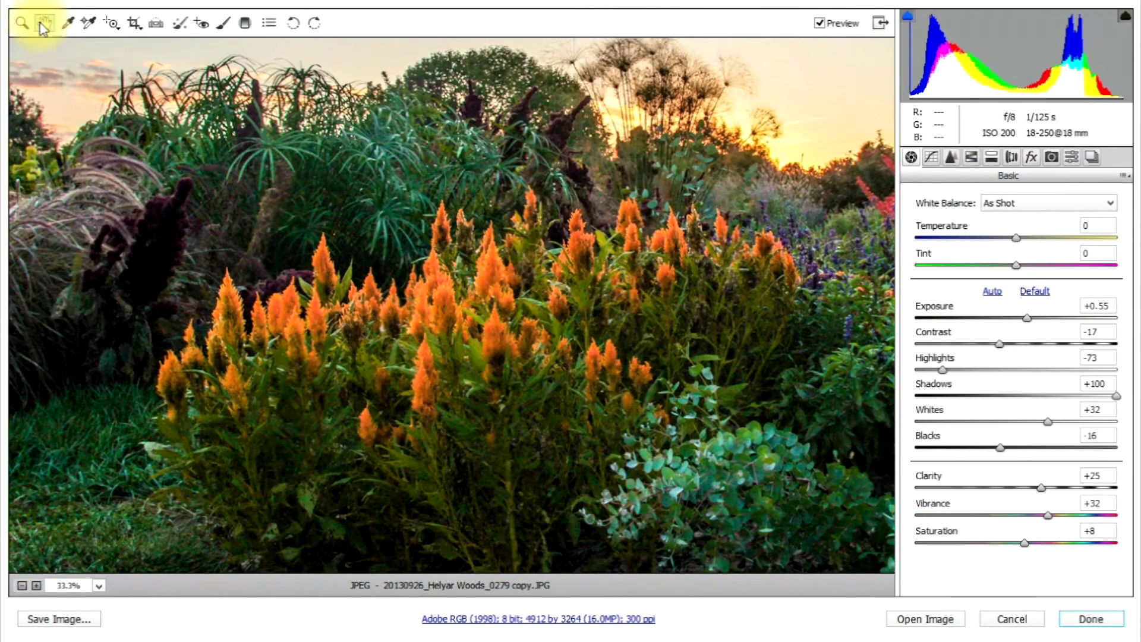
{"action": "left_click_drag", "start_coordinate": [560, 246], "coordinate": [259, 402]}
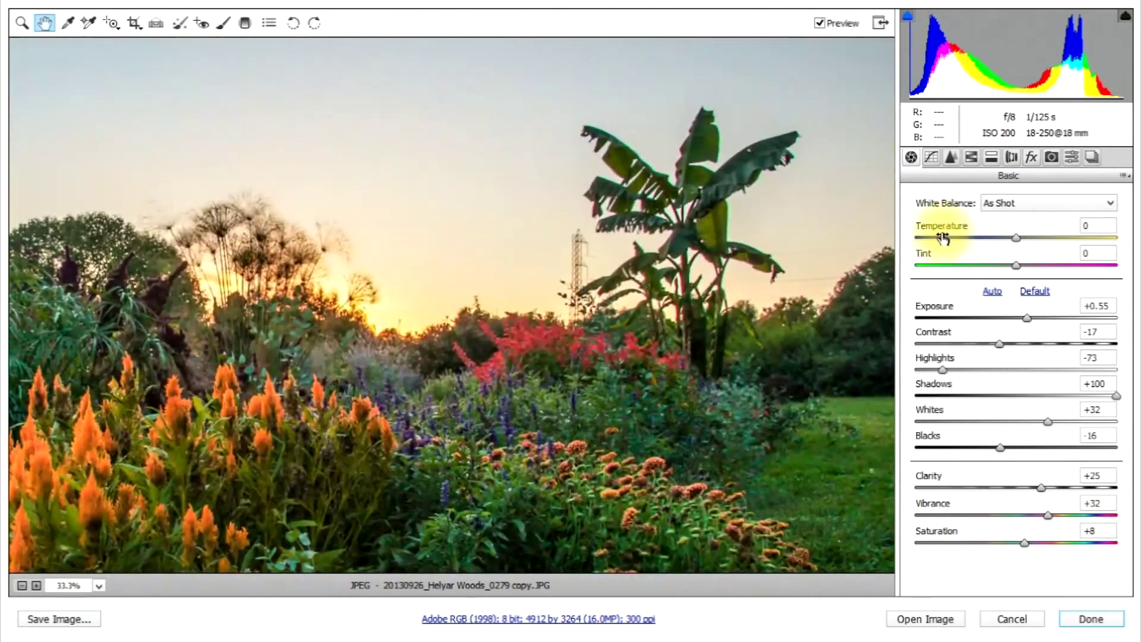
{"action": "left_click_drag", "start_coordinate": [948, 237], "coordinate": [921, 249]}
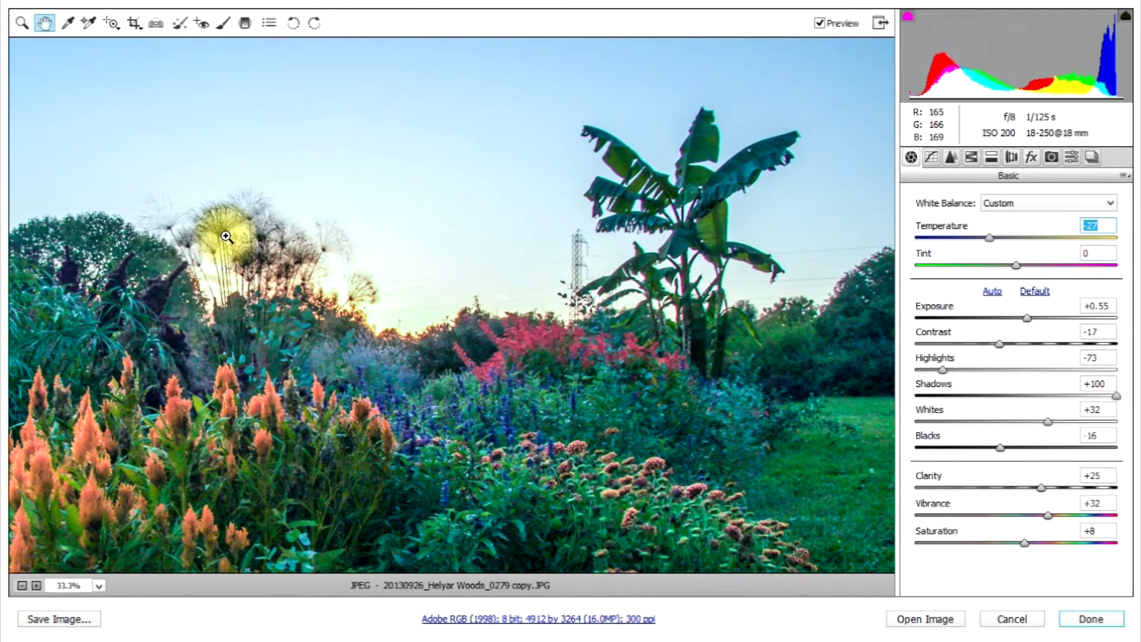
{"action": "type", "text": "0"}
{"action": "key", "text": "Return"}
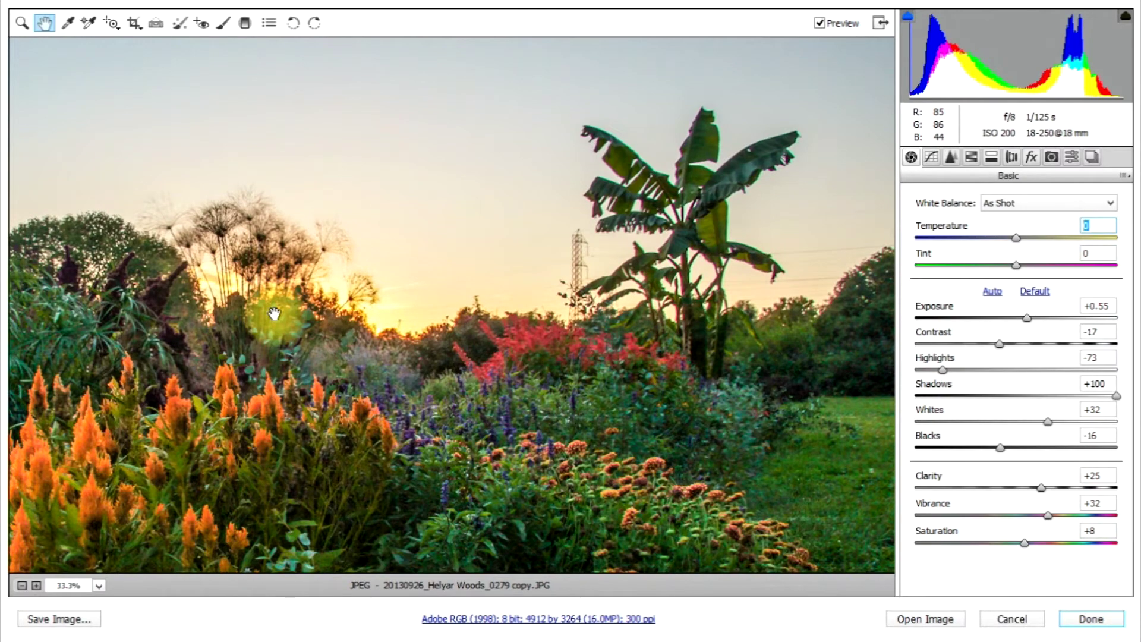
- Examine the sunset area at magnifications up to 100%, and fit the whole photo back in view
{"action": "key", "text": "ctrl+plus"}
{"action": "key", "text": "ctrl+plus"}
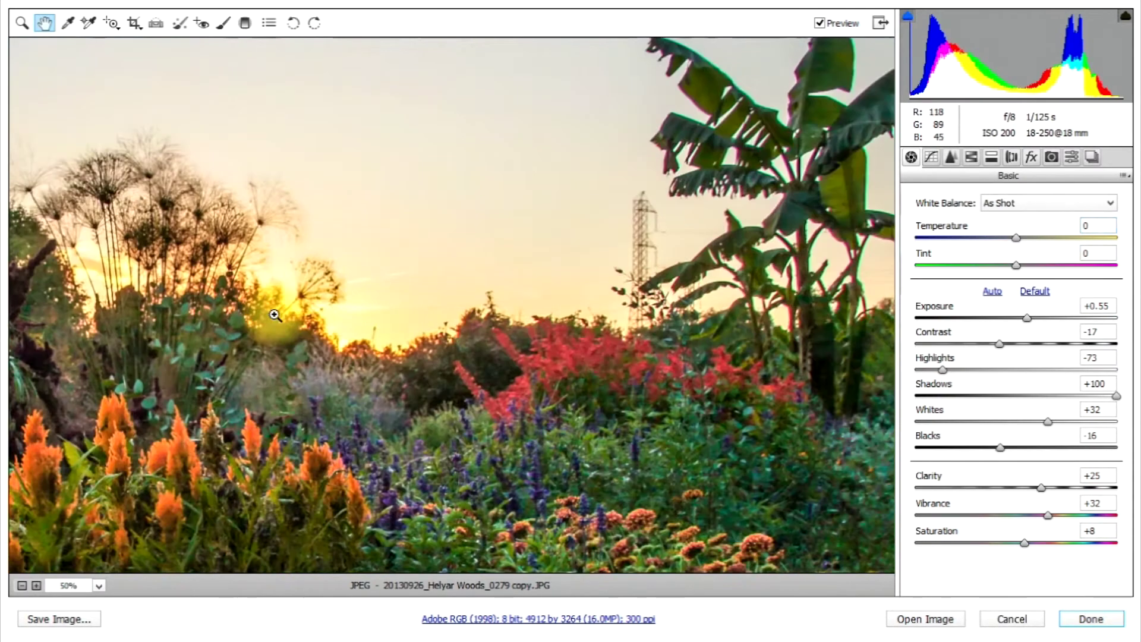
{"action": "key", "text": "ctrl+plus"}
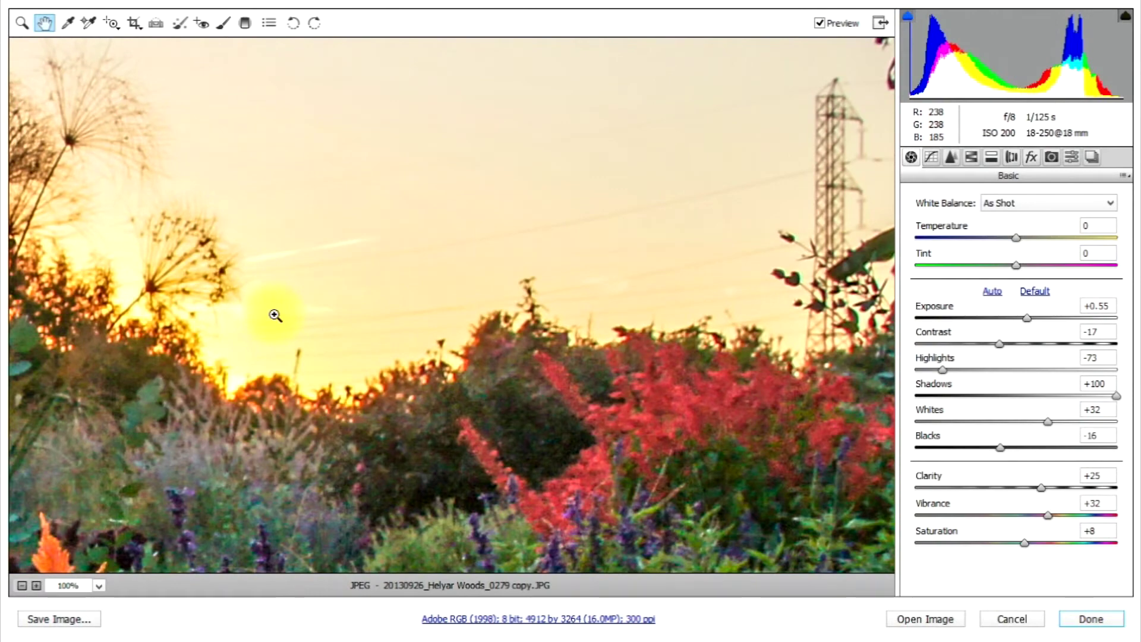
{"action": "key", "text": "ctrl+minus"}
{"action": "key", "text": "ctrl+minus"}
{"action": "key", "text": "ctrl+minus"}
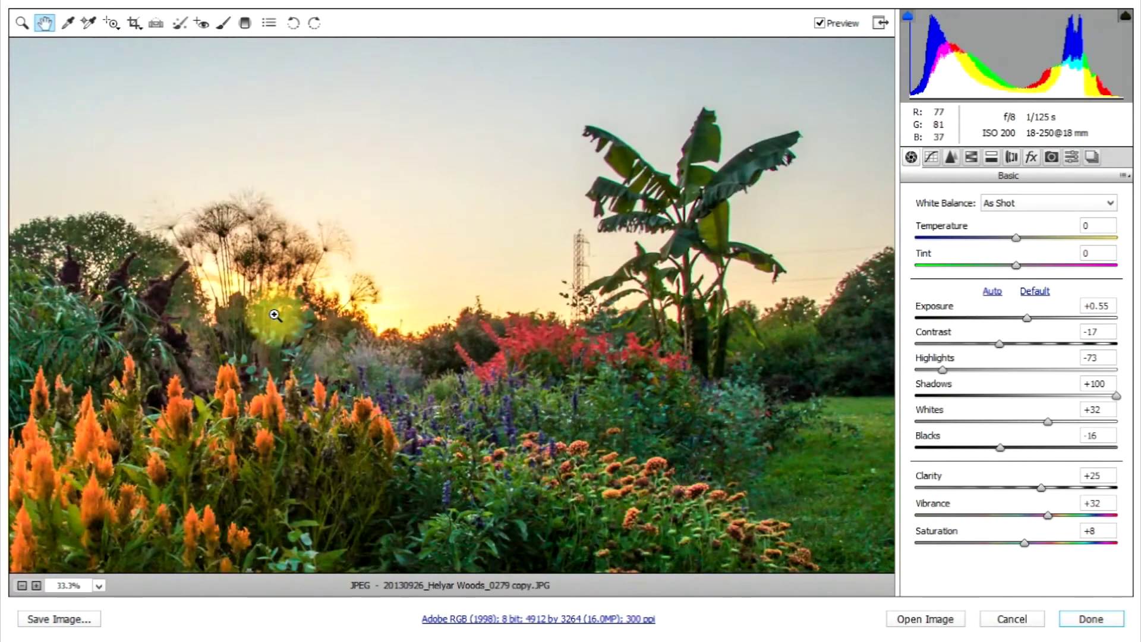
{"action": "key", "text": "ctrl+minus"}
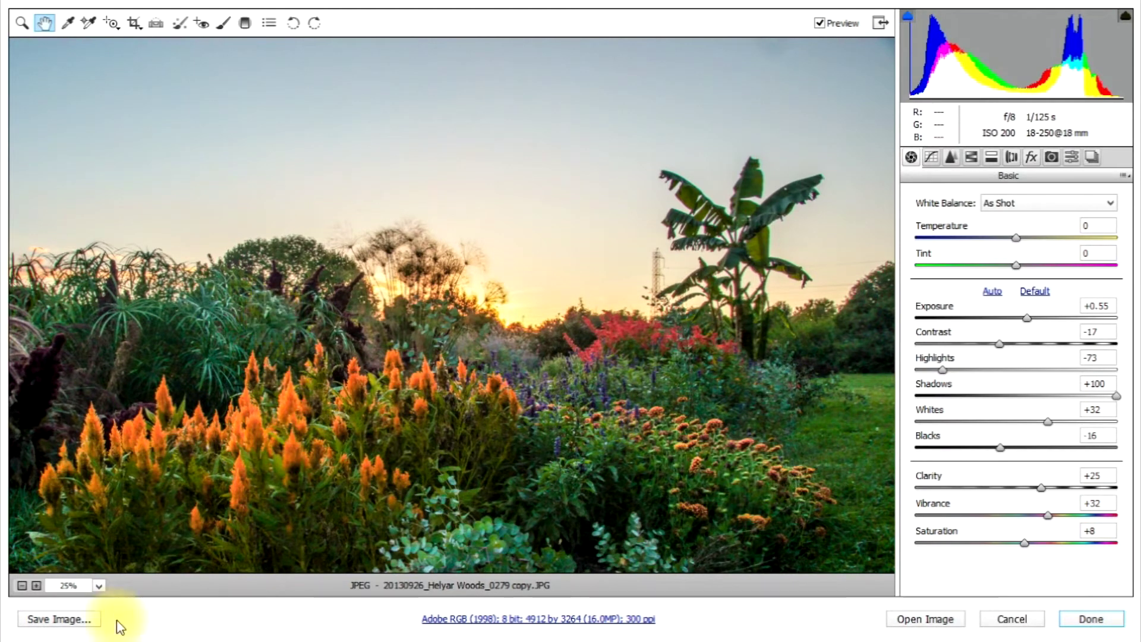
{"action": "left_click", "coordinate": [99, 586]}
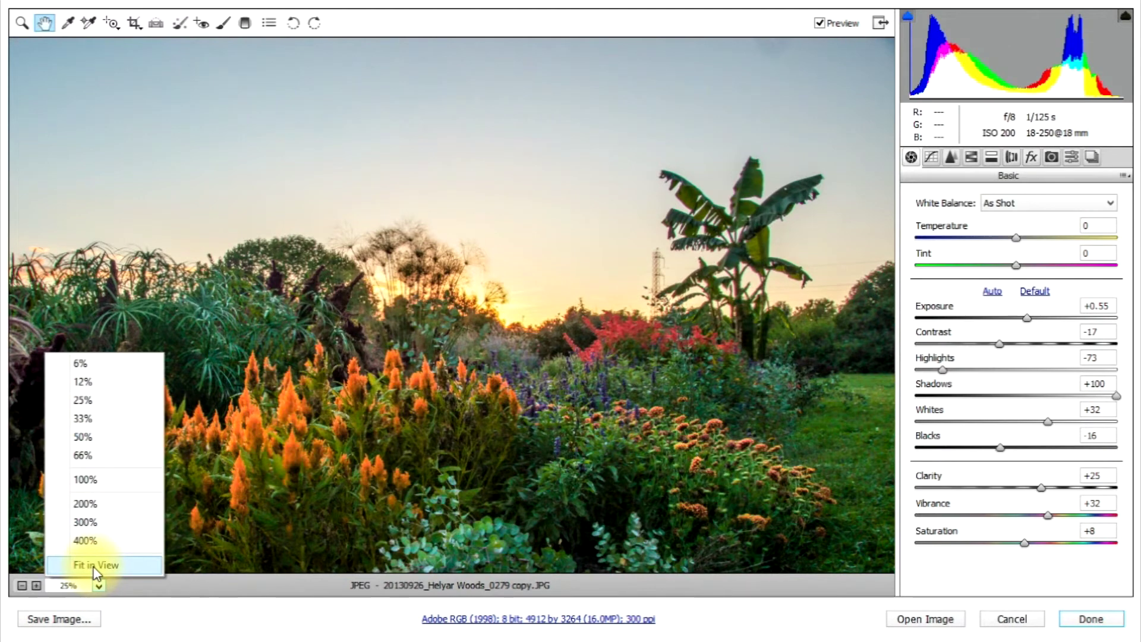
{"action": "left_click", "coordinate": [98, 563]}
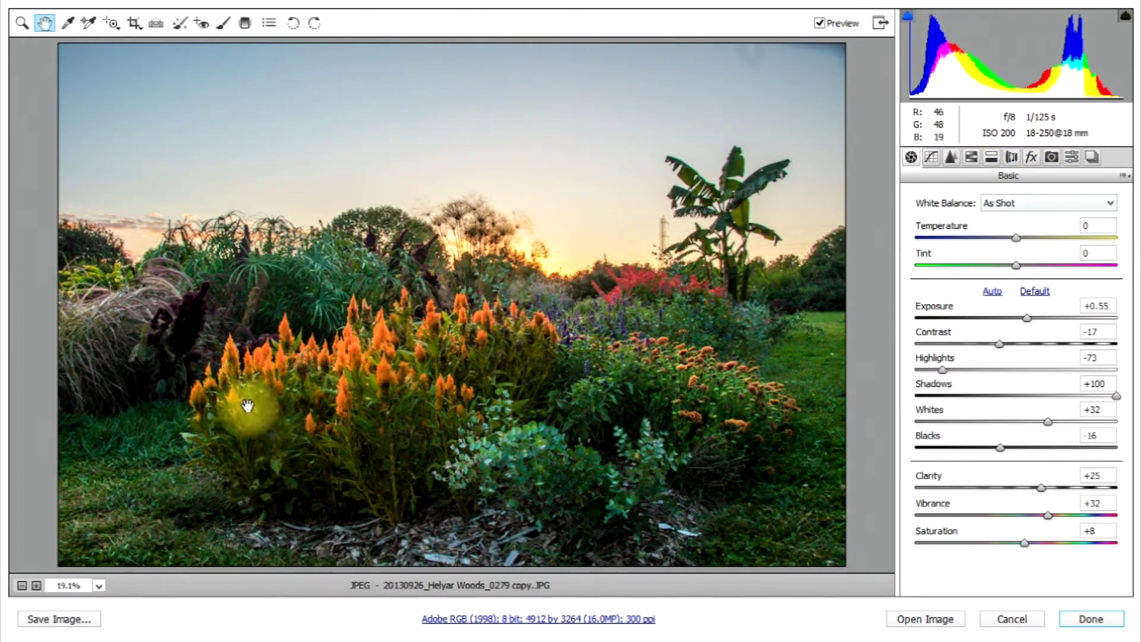
- Brighten the sky tones using the Targeted Adjustment tool
{"action": "left_click", "coordinate": [114, 23]}
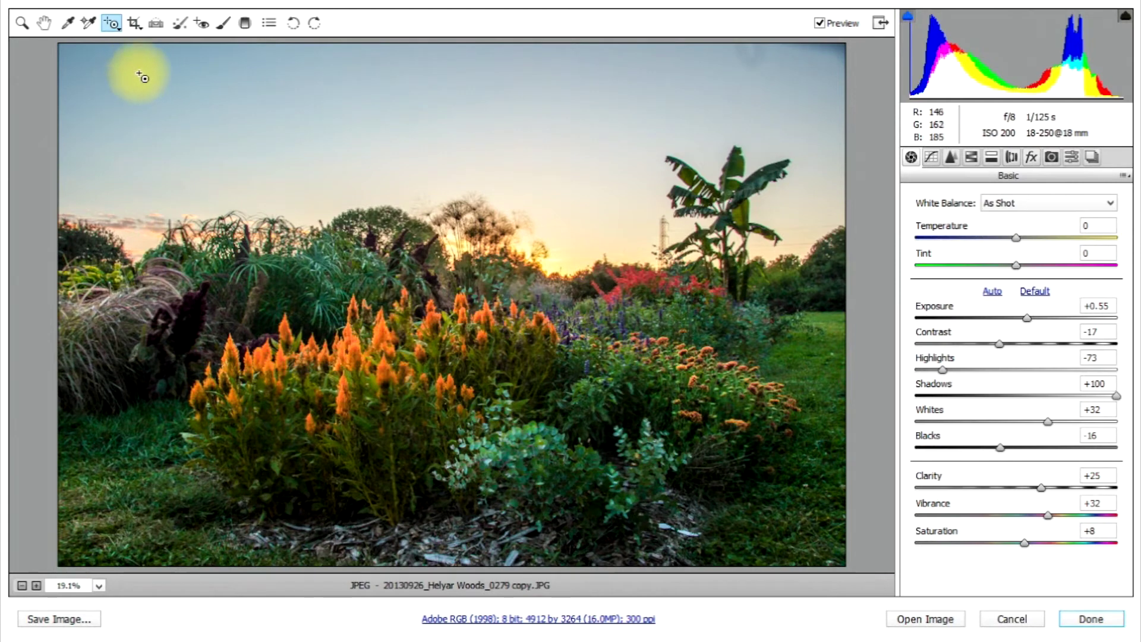
{"action": "left_click_drag", "start_coordinate": [121, 71], "coordinate": [172, 71]}
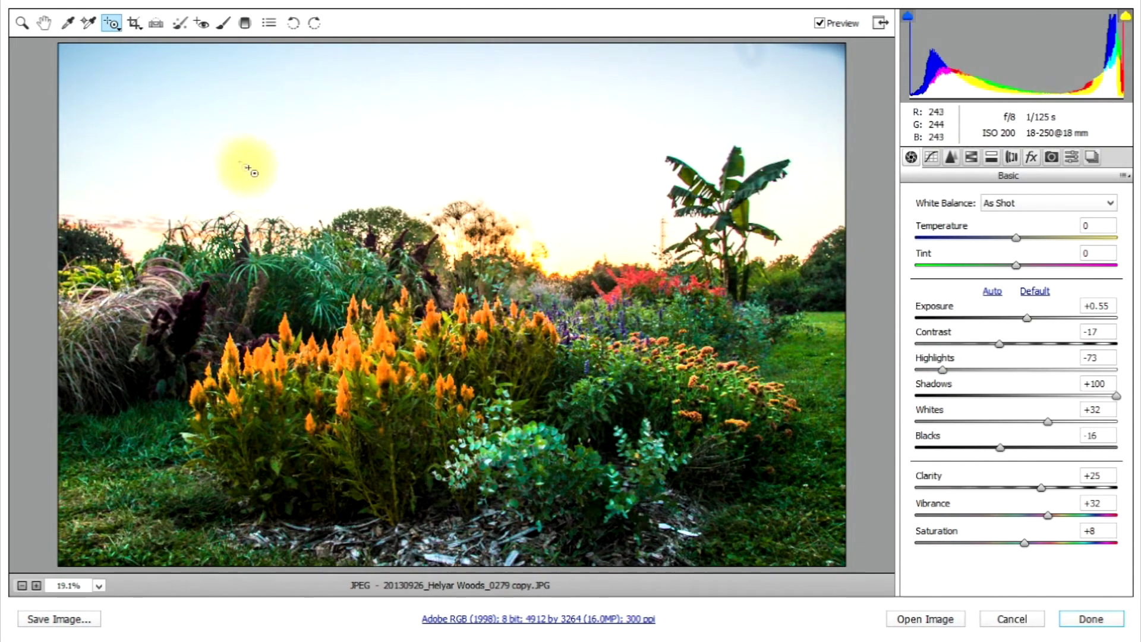
- Crop the photo to a 4 to 5 ratio, shifting the frame across the garden, and apply the crop
{"action": "left_click", "coordinate": [133, 23]}
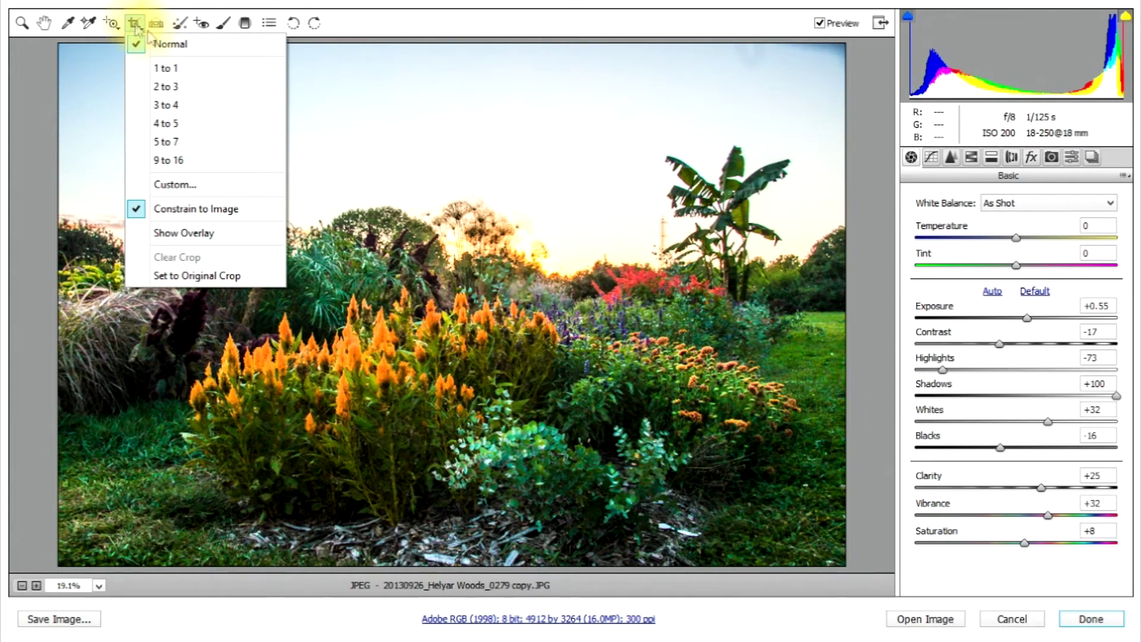
{"action": "left_click", "coordinate": [167, 125]}
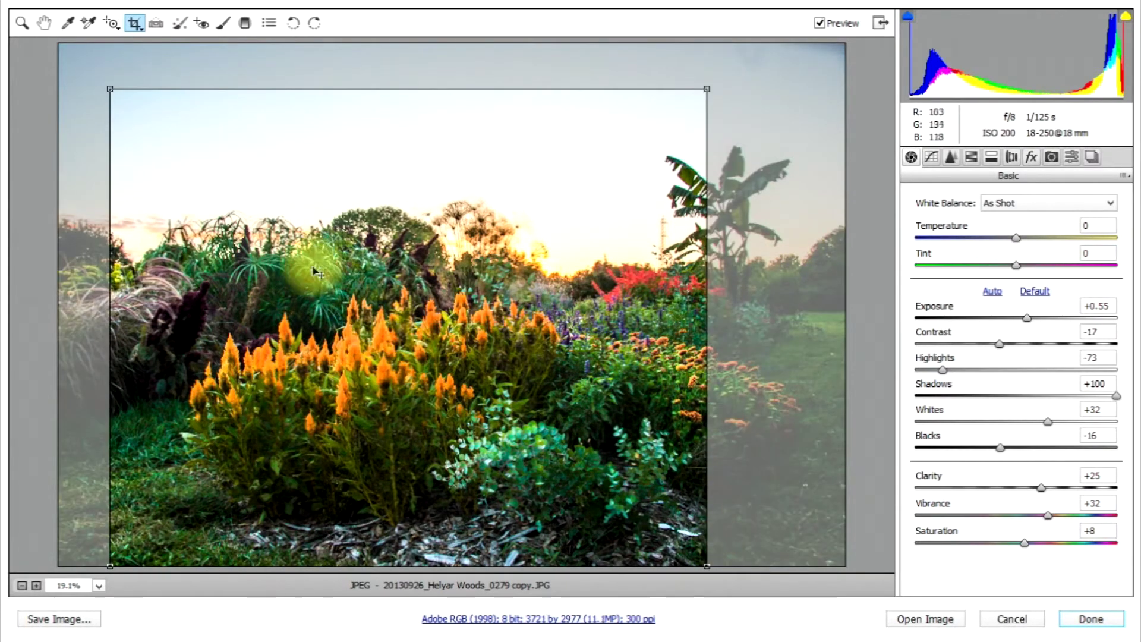
{"action": "left_click_drag", "start_coordinate": [505, 259], "coordinate": [553, 257]}
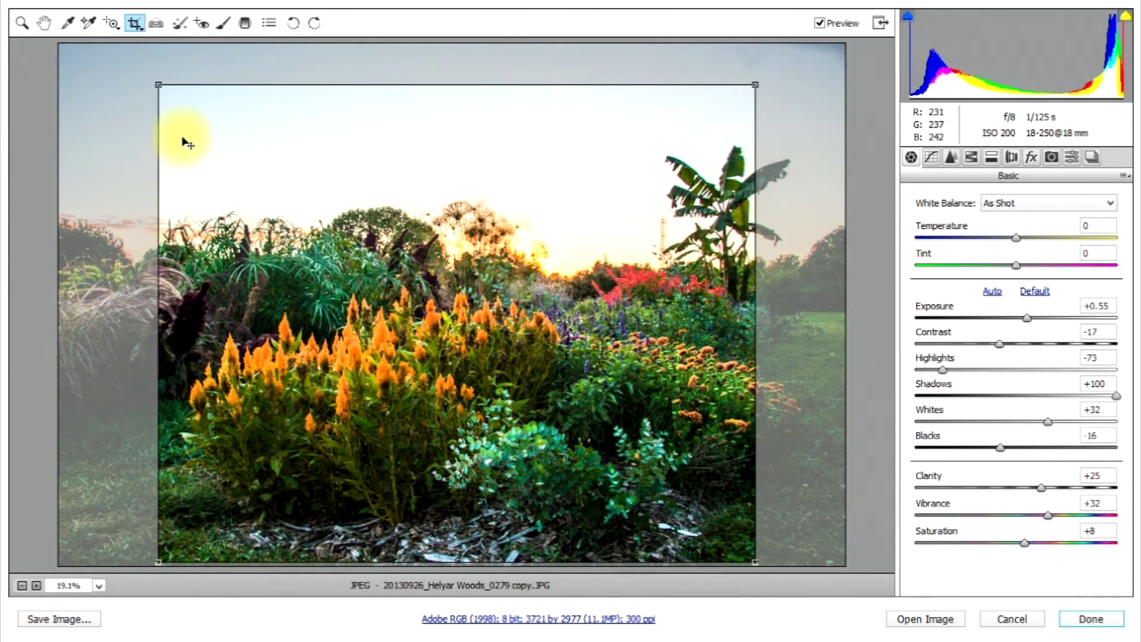
{"action": "left_click", "coordinate": [113, 22]}
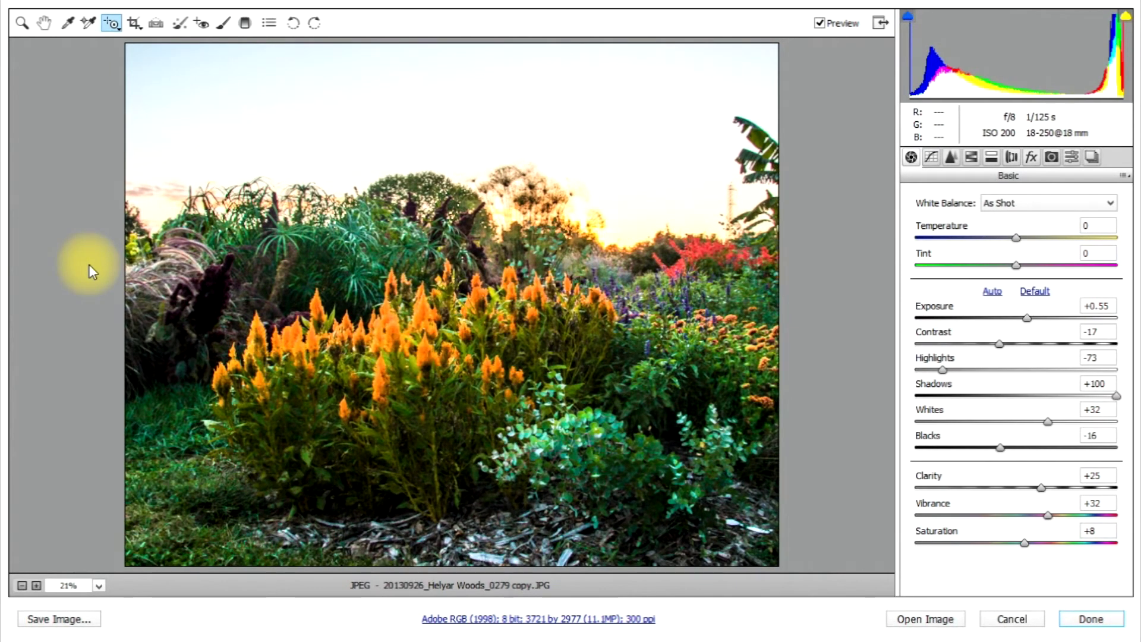
- Undo the crop and the sky brightening made with the Targeted Adjustment tool
{"action": "key", "text": "alt"}
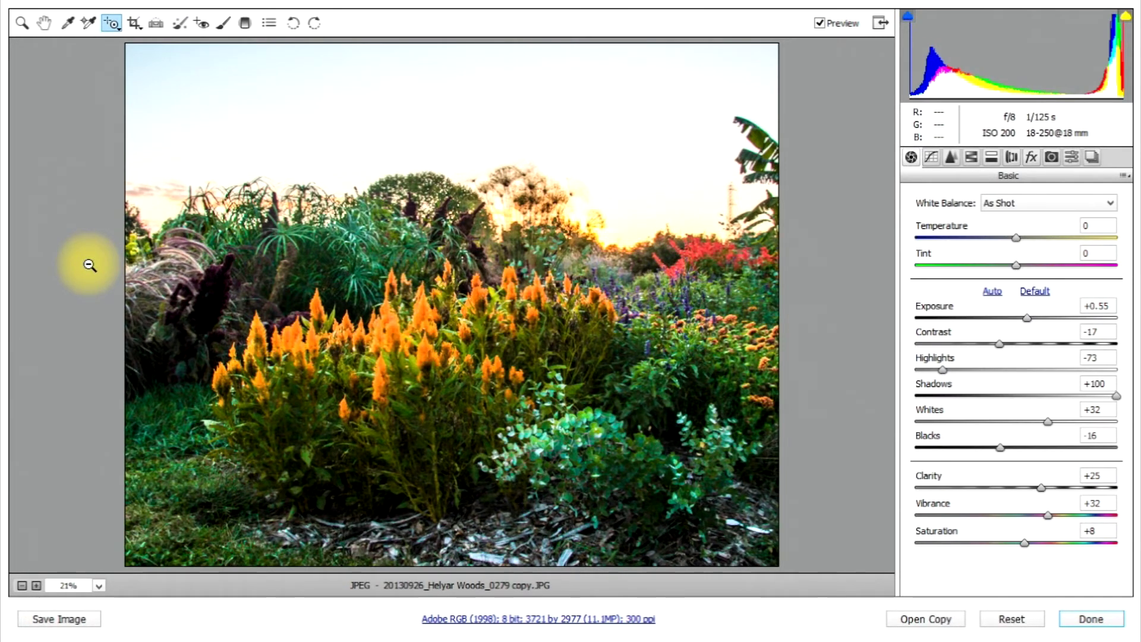
{"action": "left_click", "coordinate": [90, 265], "text": "alt"}
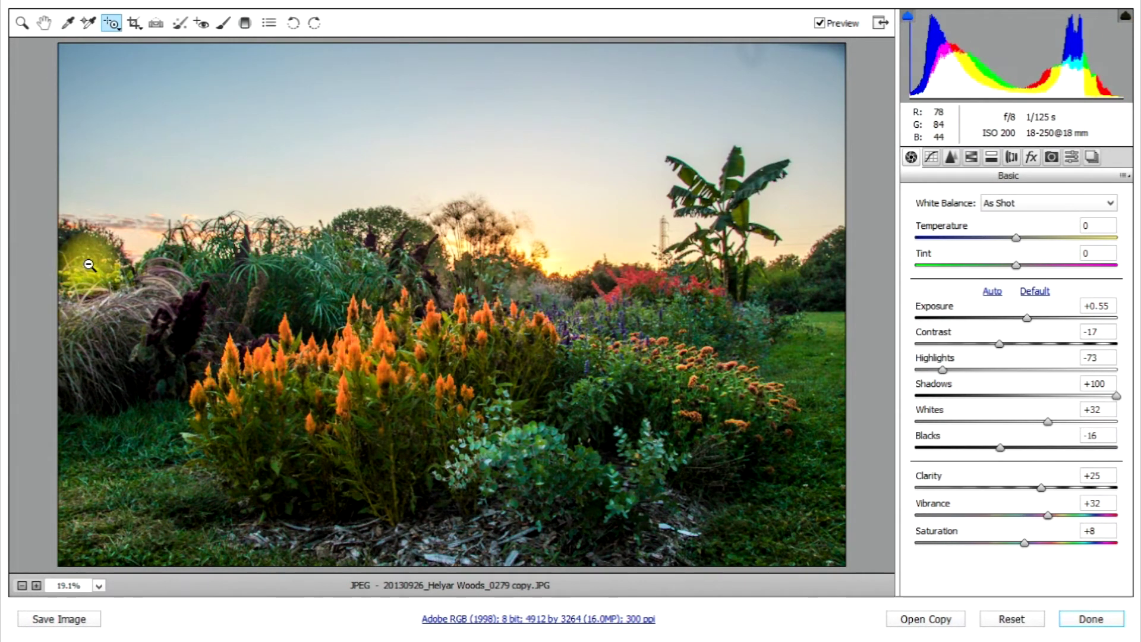
{"action": "key", "text": "alt"}
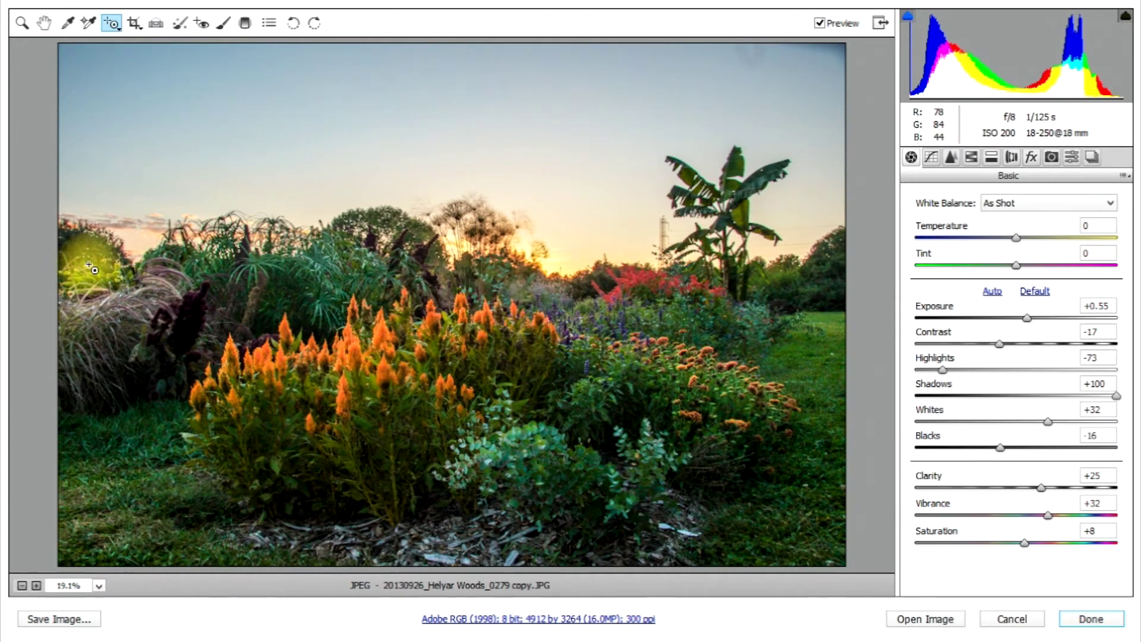
- Try straightening the photo along a slanted line near the horizon beneath the banana plant, and undo the resulting rotated crop
{"action": "left_click", "coordinate": [156, 25]}
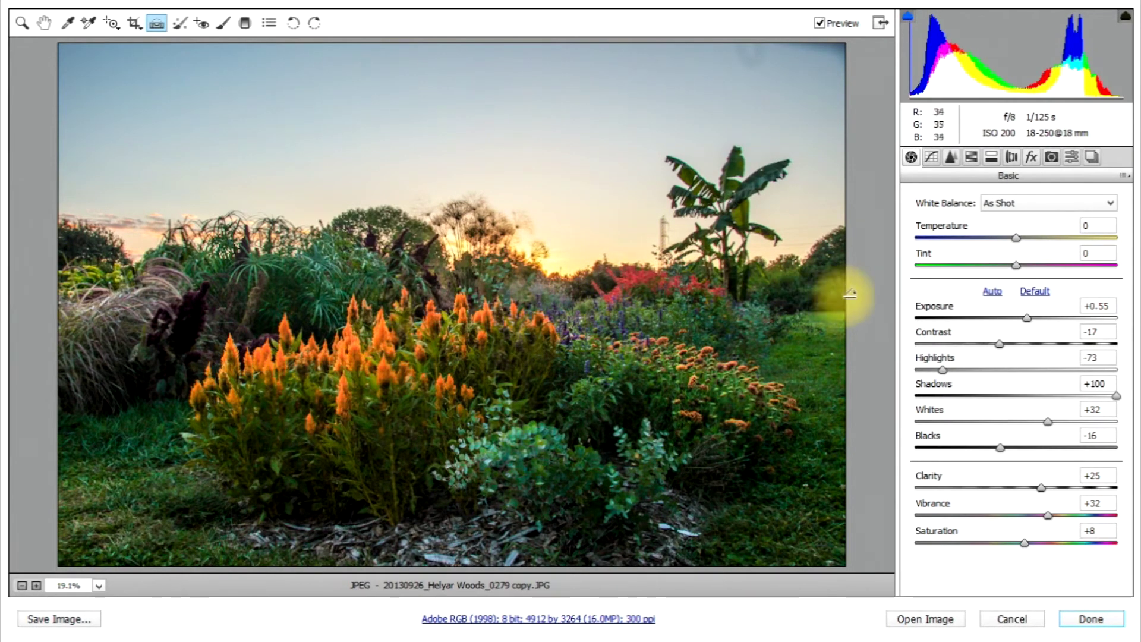
{"action": "left_click_drag", "start_coordinate": [843, 310], "coordinate": [556, 295]}
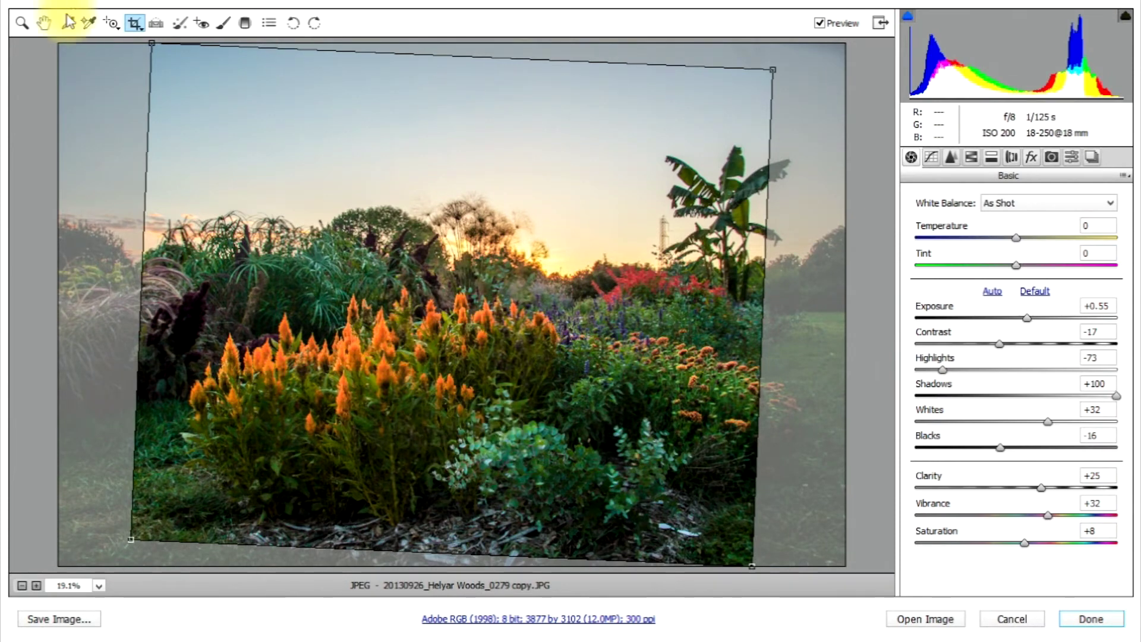
{"action": "left_click", "coordinate": [181, 23]}
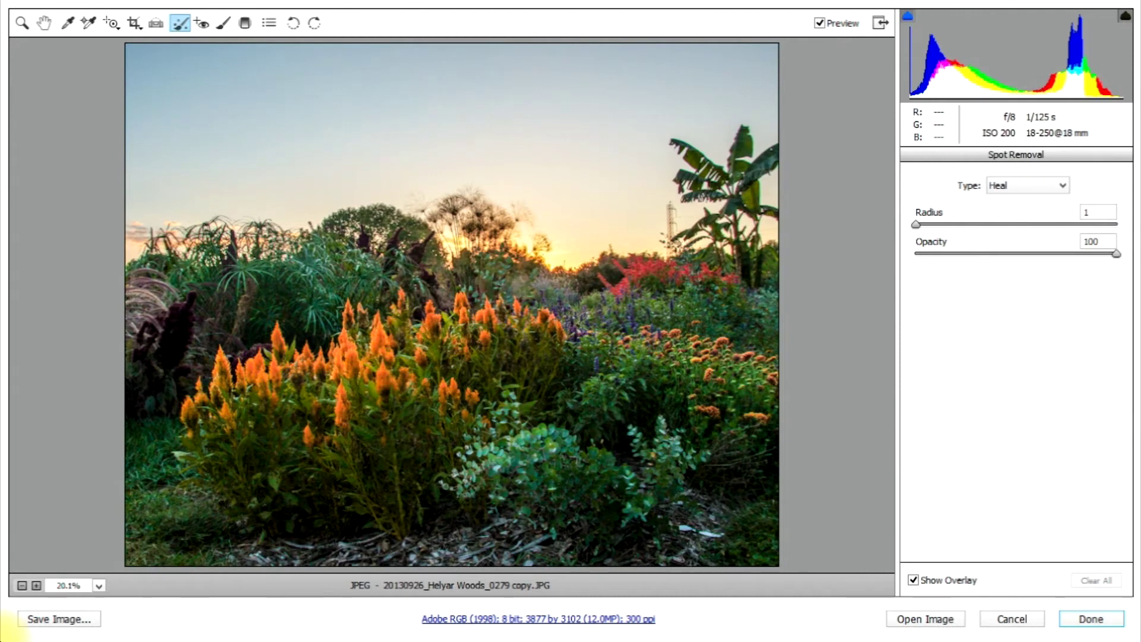
{"action": "key", "text": "ctrl+z"}
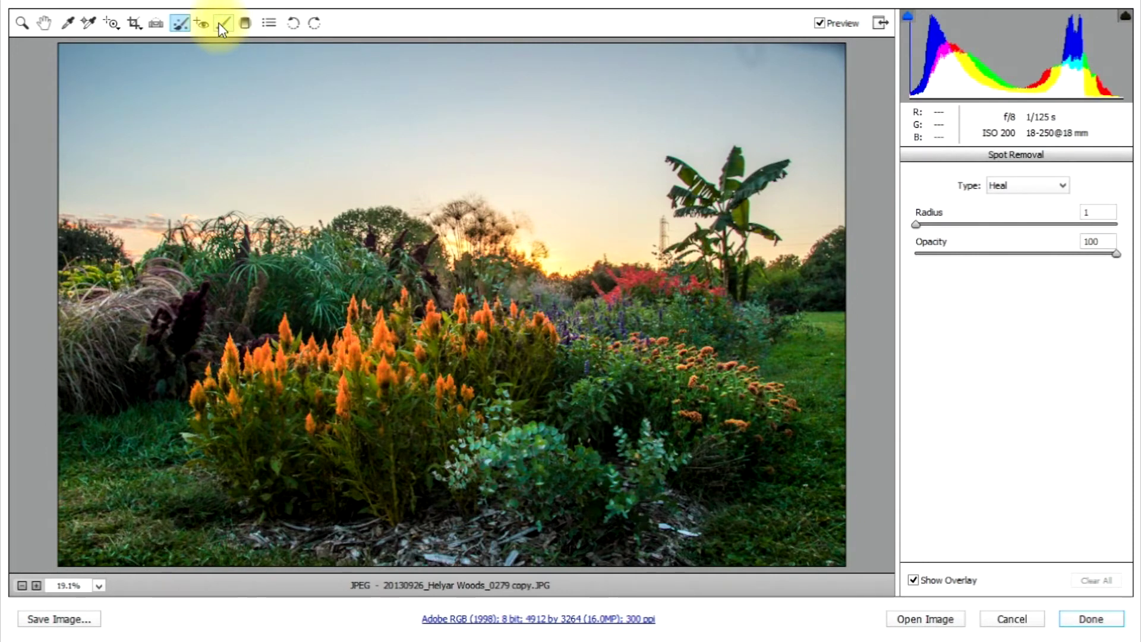
- Set up the Adjustment Brush with Size 6 and Feather 85, trying sizes 50 and 9 on the way
{"action": "left_click", "coordinate": [223, 25]}
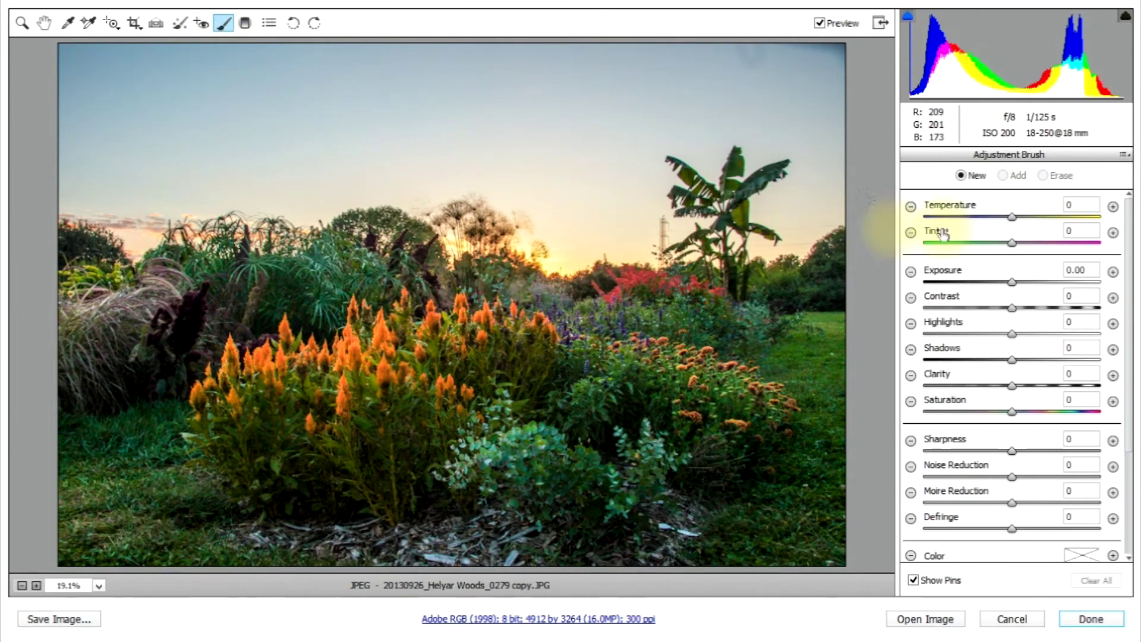
{"action": "scroll", "coordinate": [1128, 510], "scroll_direction": "down", "scroll_amount": 5}
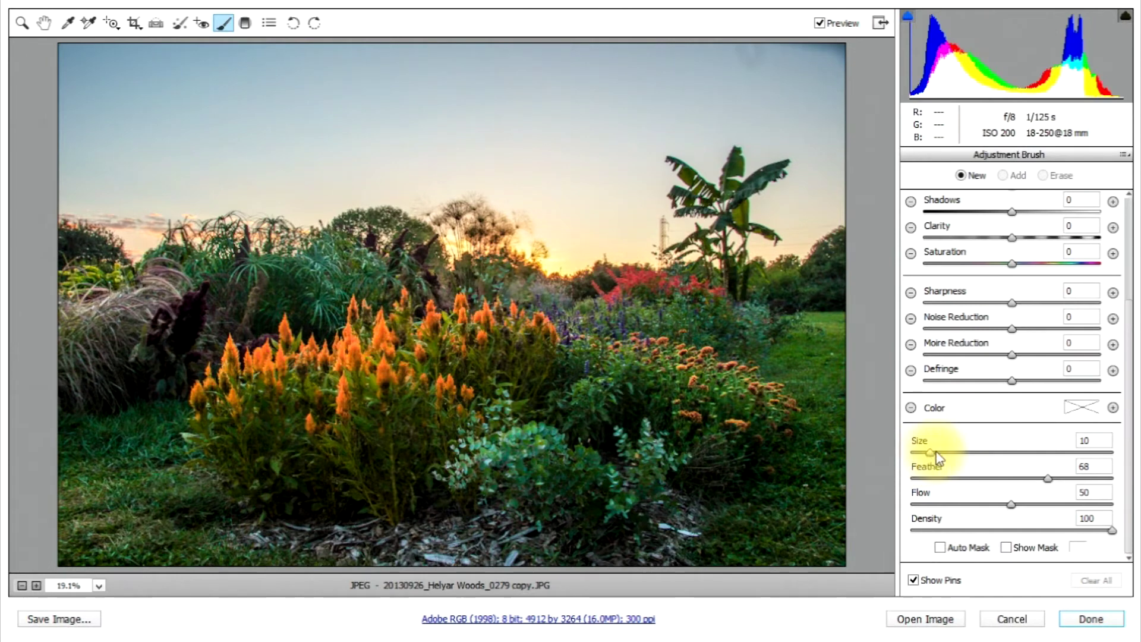
{"action": "left_click_drag", "start_coordinate": [937, 453], "coordinate": [1011, 453]}
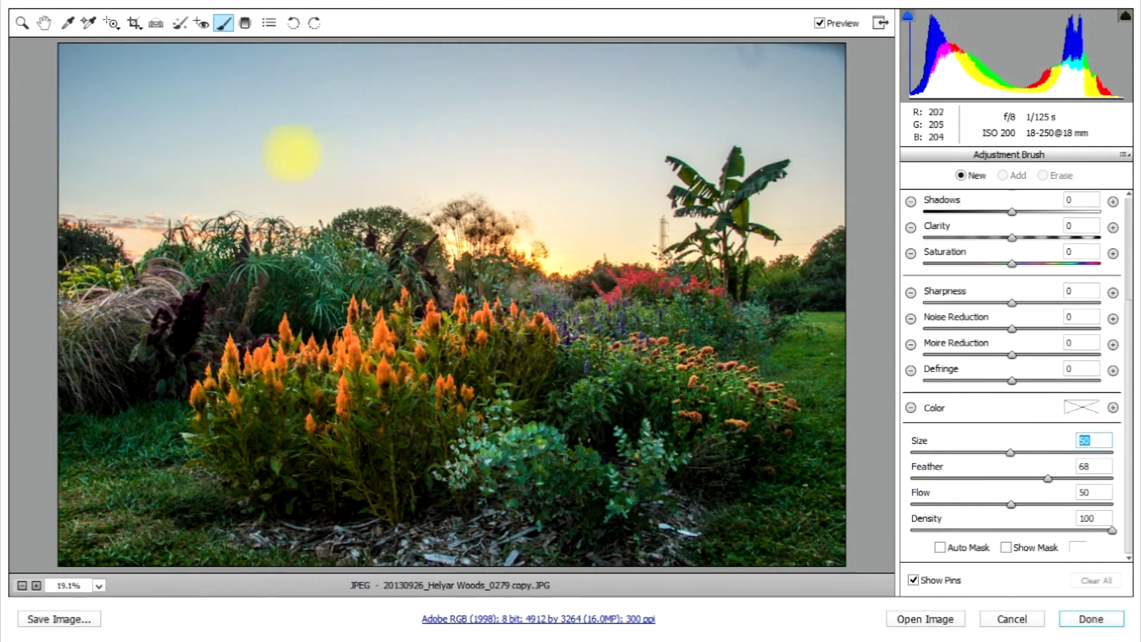
{"action": "left_click_drag", "start_coordinate": [1013, 452], "coordinate": [945, 442]}
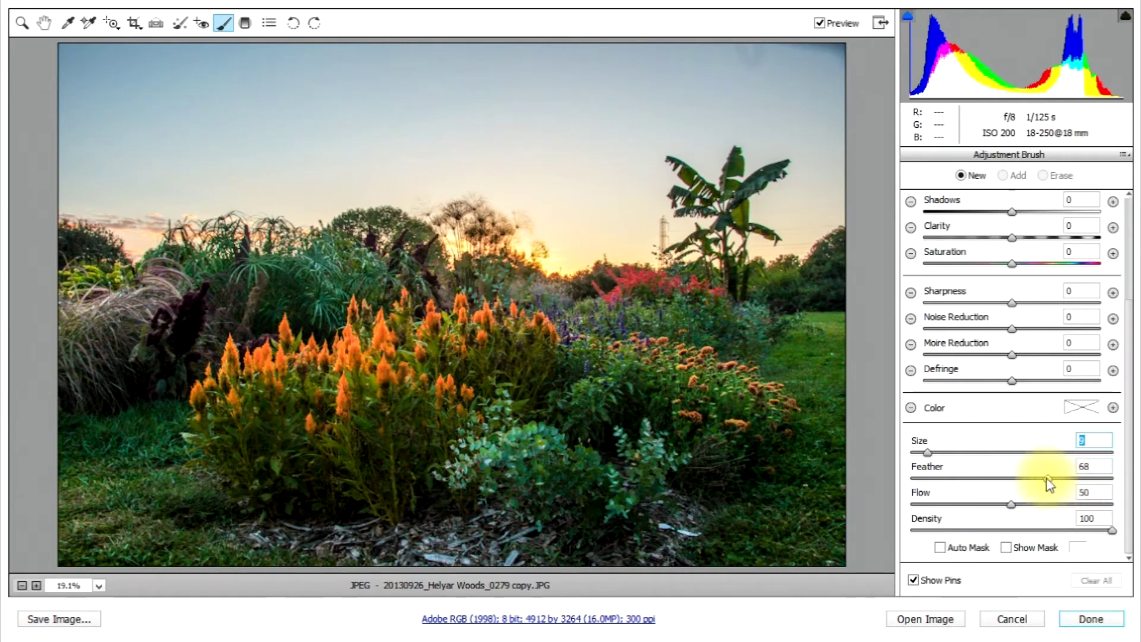
{"action": "left_click_drag", "start_coordinate": [1048, 480], "coordinate": [1082, 480]}
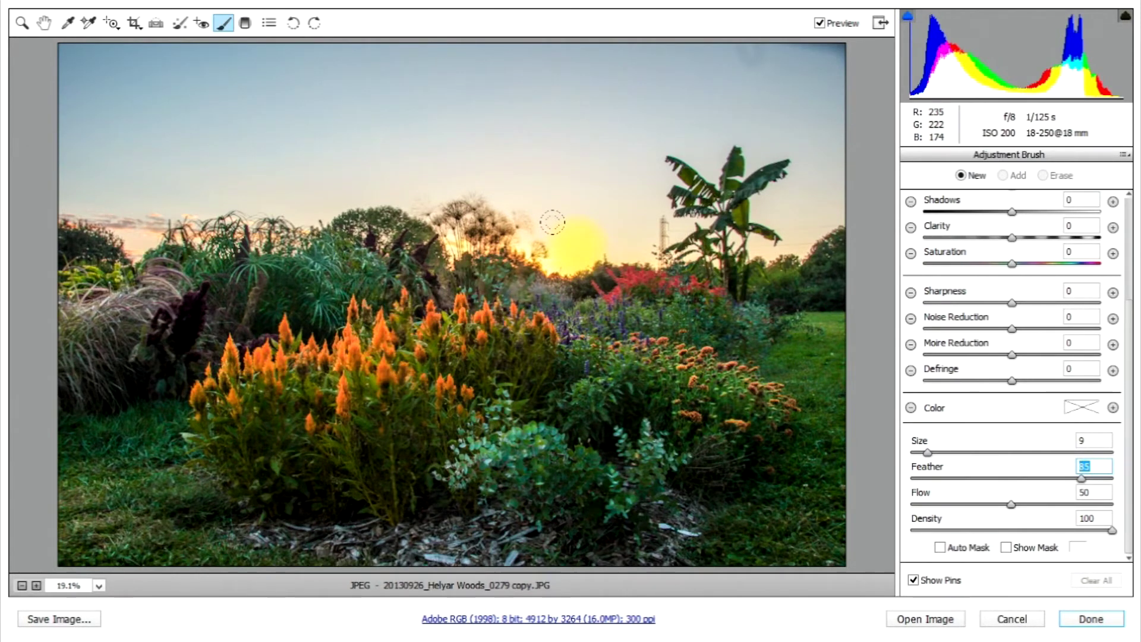
{"action": "mouse_move", "coordinate": [541, 226]}
{"action": "left_mouse_down"}
{"action": "mouse_move", "coordinate": [512, 250]}
{"action": "mouse_move", "coordinate": [493, 238]}
{"action": "left_mouse_up"}
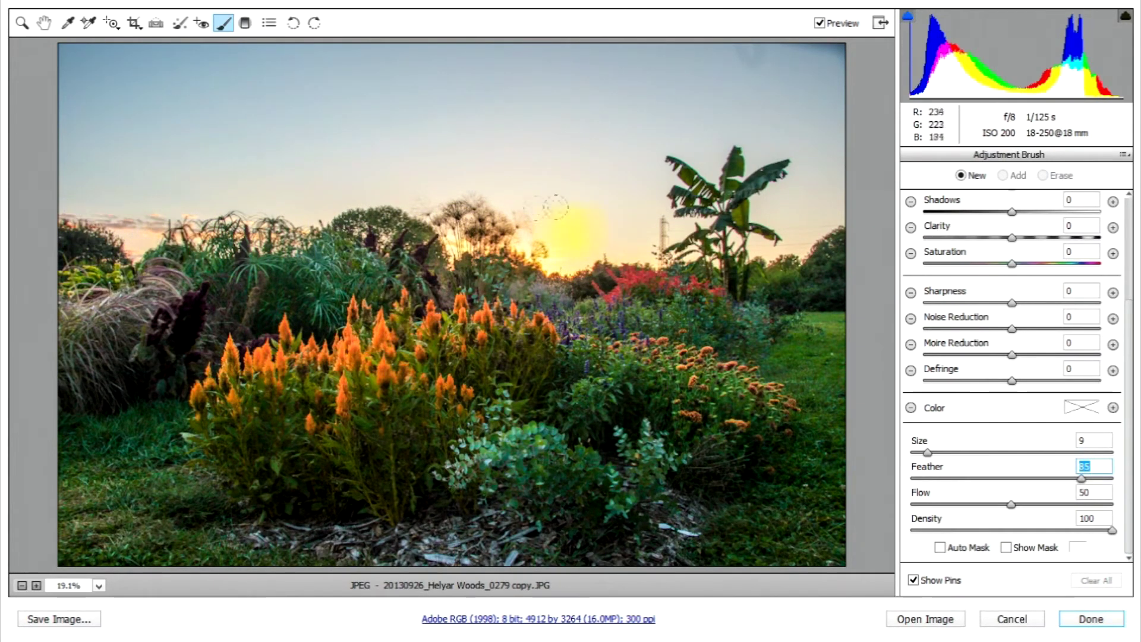
{"action": "key", "text": "Return"}
{"action": "key", "text": "bracketleft"}
{"action": "key", "text": "bracketleft"}
{"action": "key", "text": "bracketleft"}
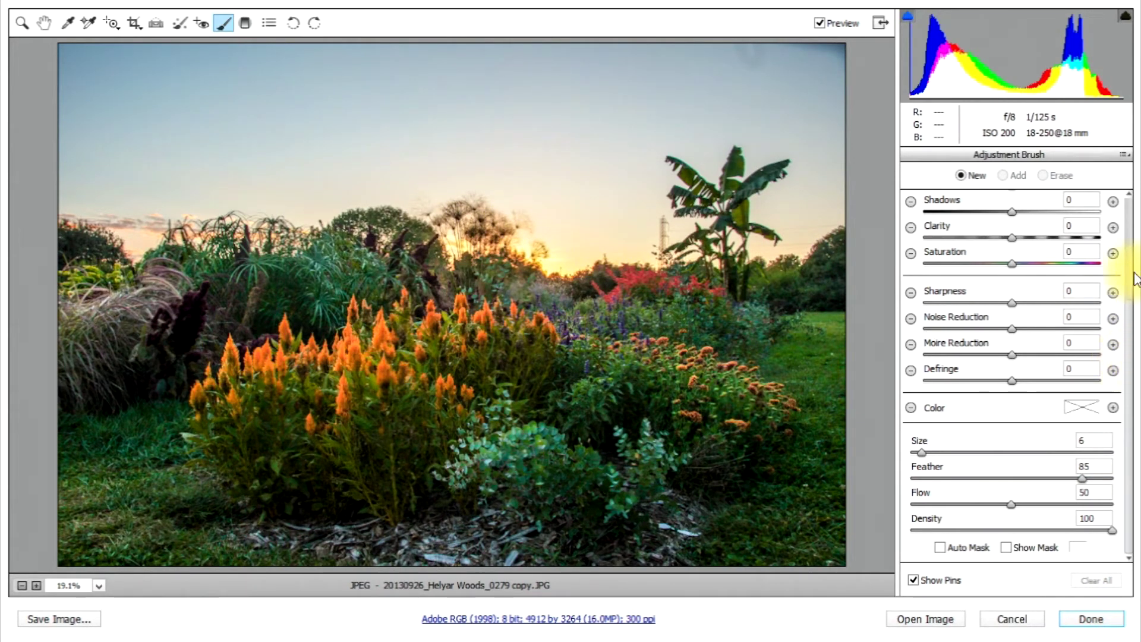
- Try painting the area around the sunset with the Adjustment Brush while all its adjustments are at zero
{"action": "scroll", "coordinate": [1135, 282], "scroll_direction": "up", "scroll_amount": 5}
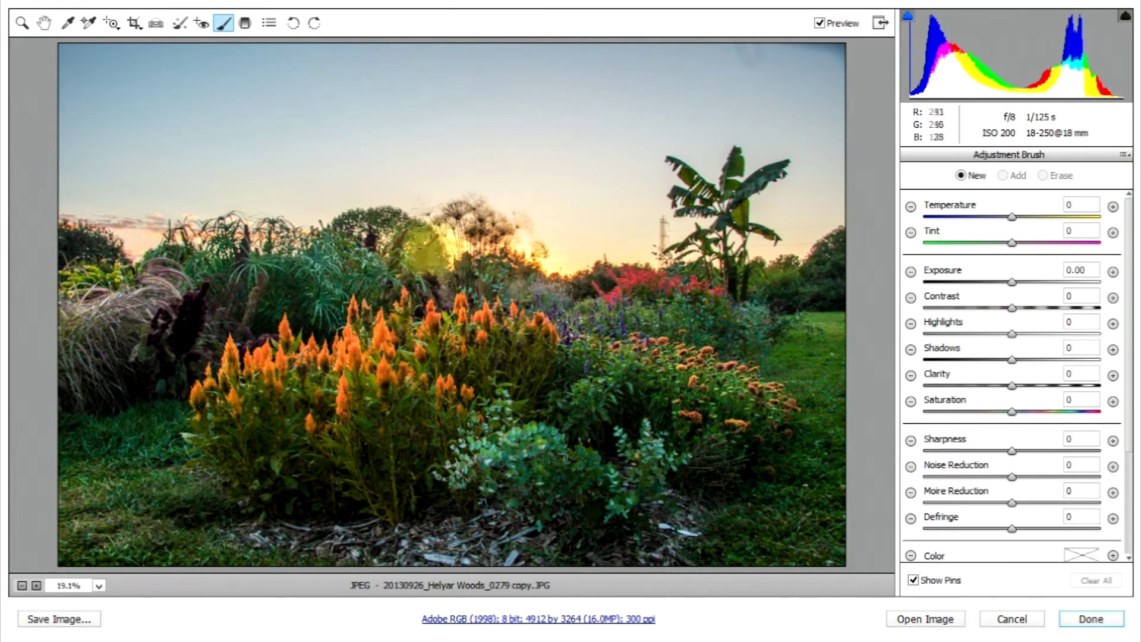
{"action": "left_click", "coordinate": [445, 238]}
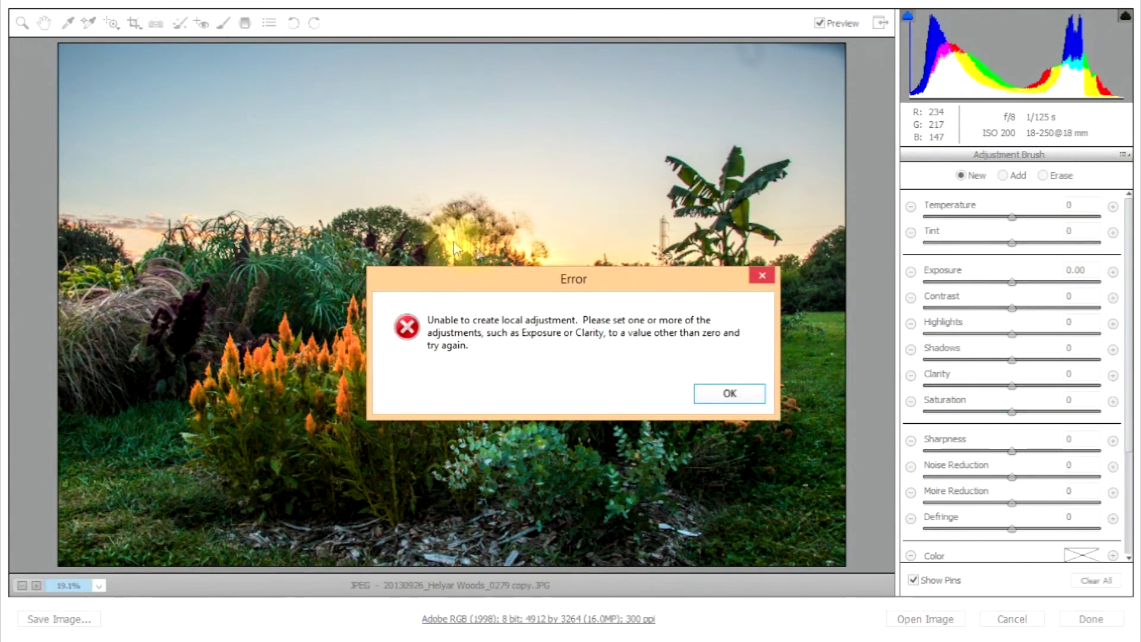
{"action": "left_click", "coordinate": [740, 395]}
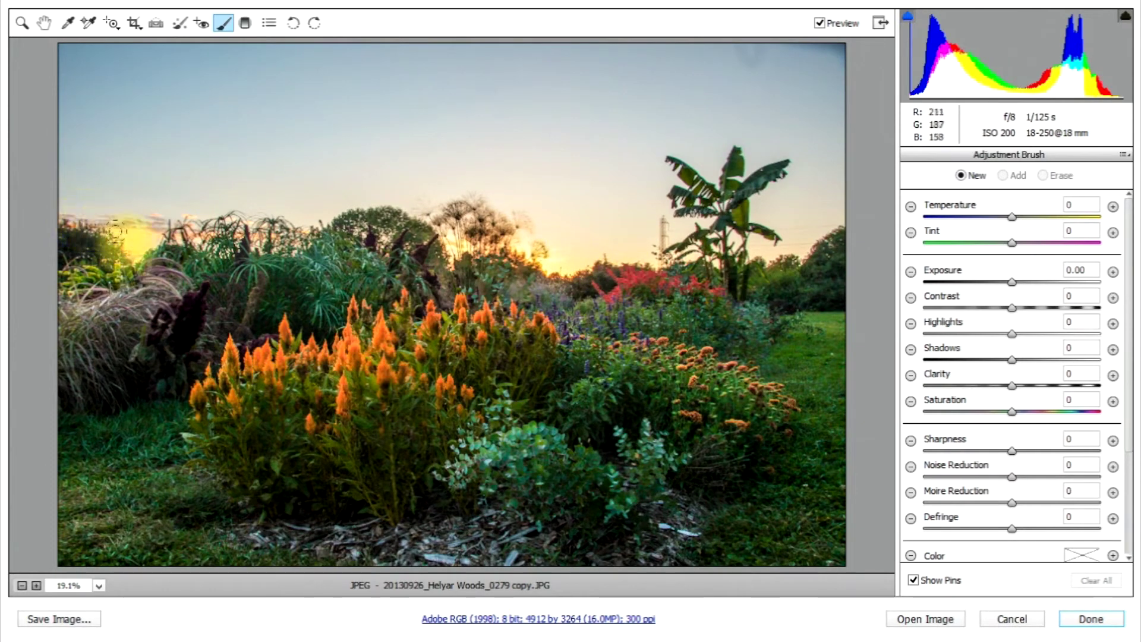
{"action": "left_click", "coordinate": [583, 267]}
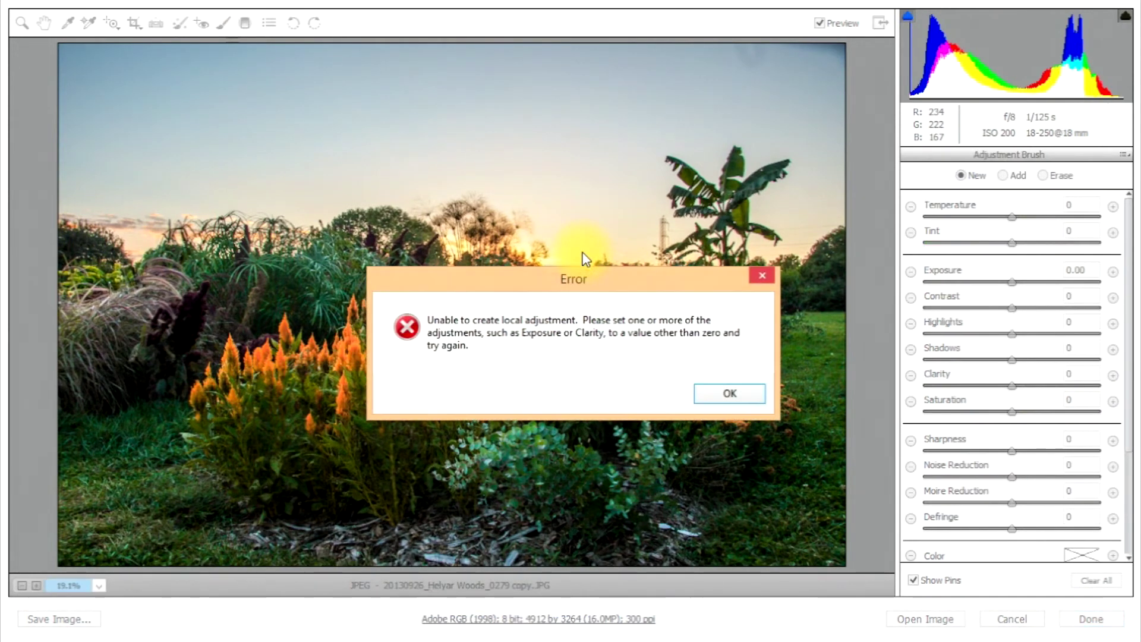
{"action": "left_click", "coordinate": [730, 393]}
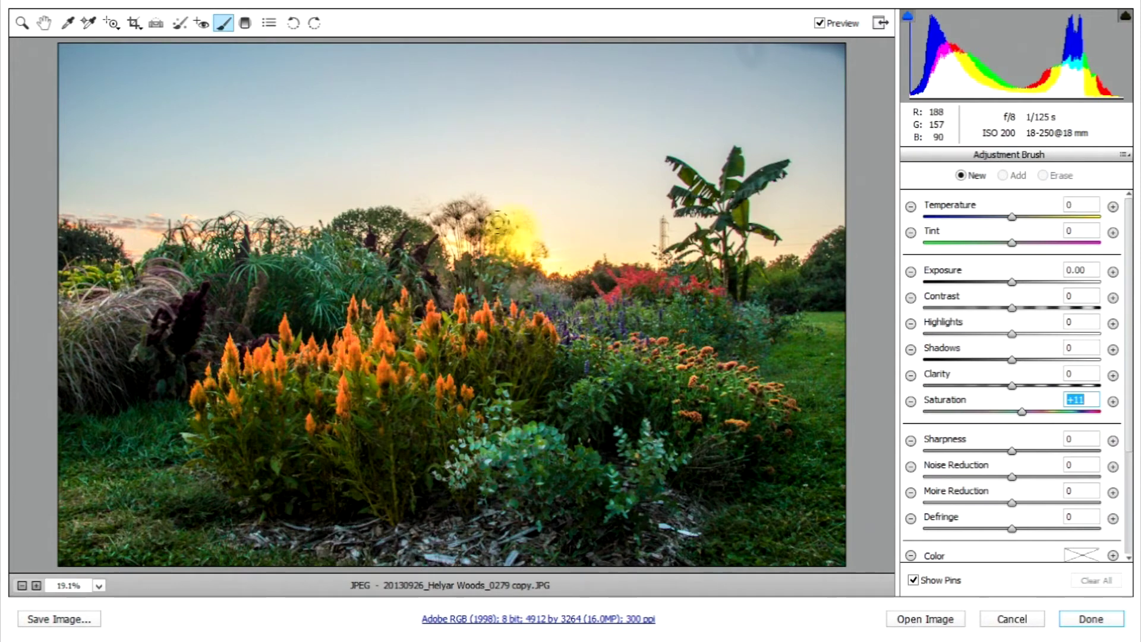
- Brush Saturation +11 over the sunset sky along the horizon, and raise it to +64 after trying +100 and -100
{"action": "left_click_drag", "start_coordinate": [497, 223], "coordinate": [547, 230]}
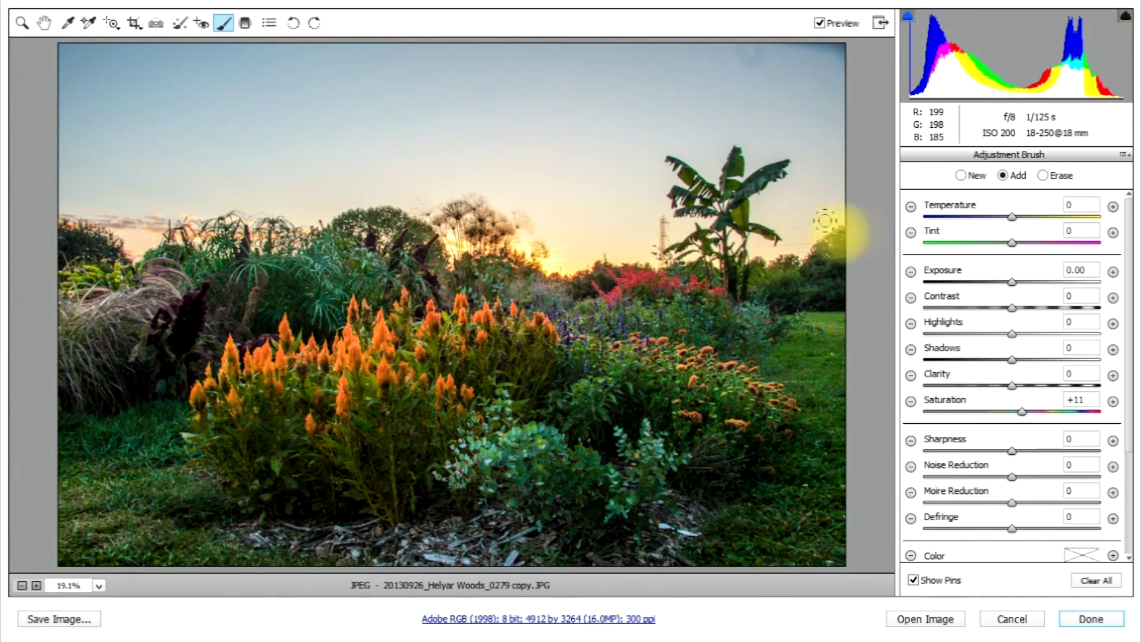
{"action": "left_click_drag", "start_coordinate": [630, 221], "coordinate": [755, 229]}
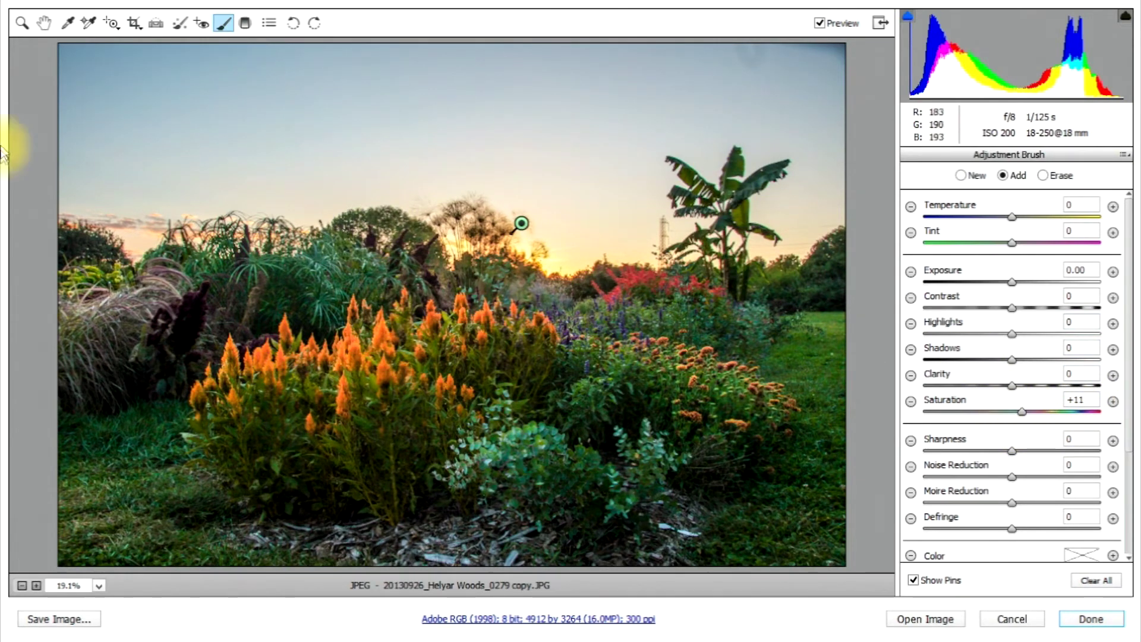
{"action": "left_click_drag", "start_coordinate": [1026, 417], "coordinate": [1137, 408]}
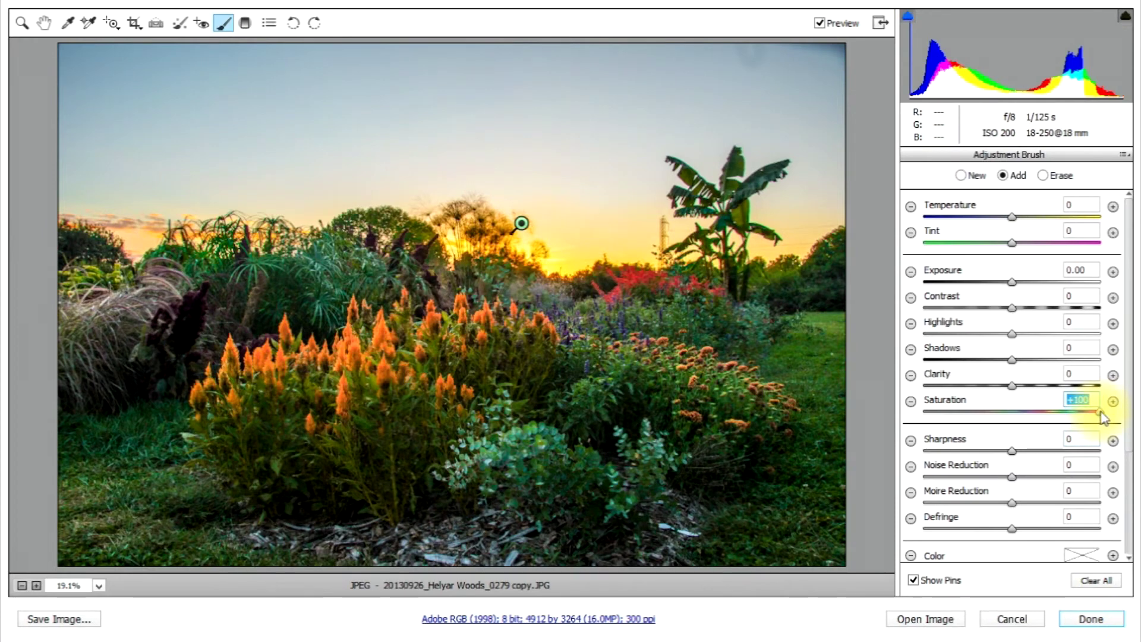
{"action": "left_click_drag", "start_coordinate": [1100, 412], "coordinate": [875, 416]}
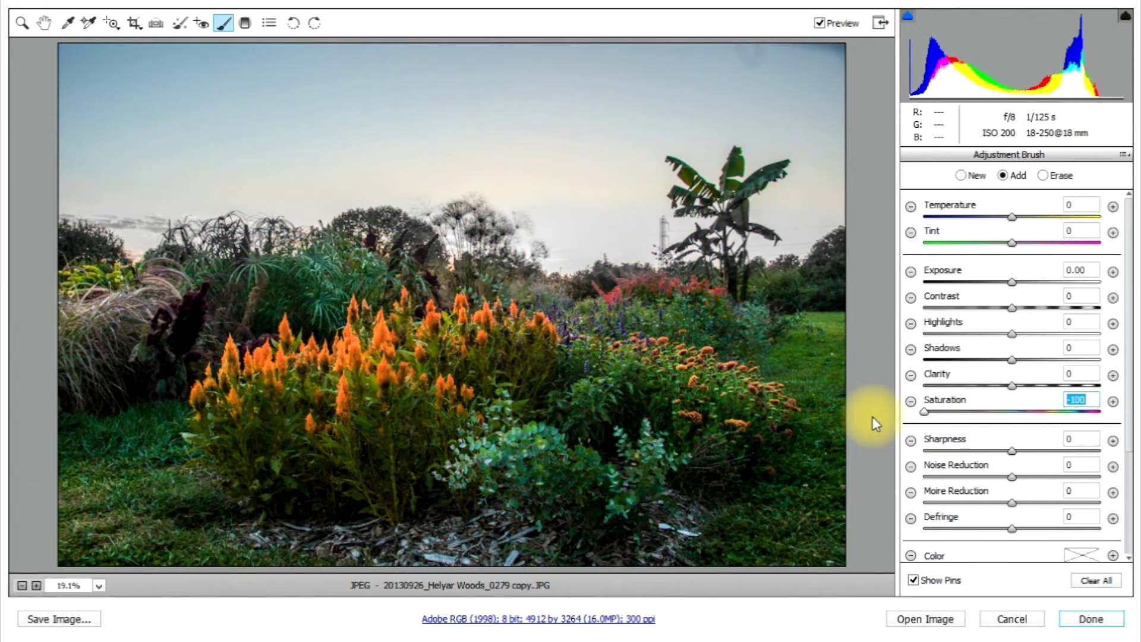
{"action": "left_click_drag", "start_coordinate": [924, 412], "coordinate": [1041, 421]}
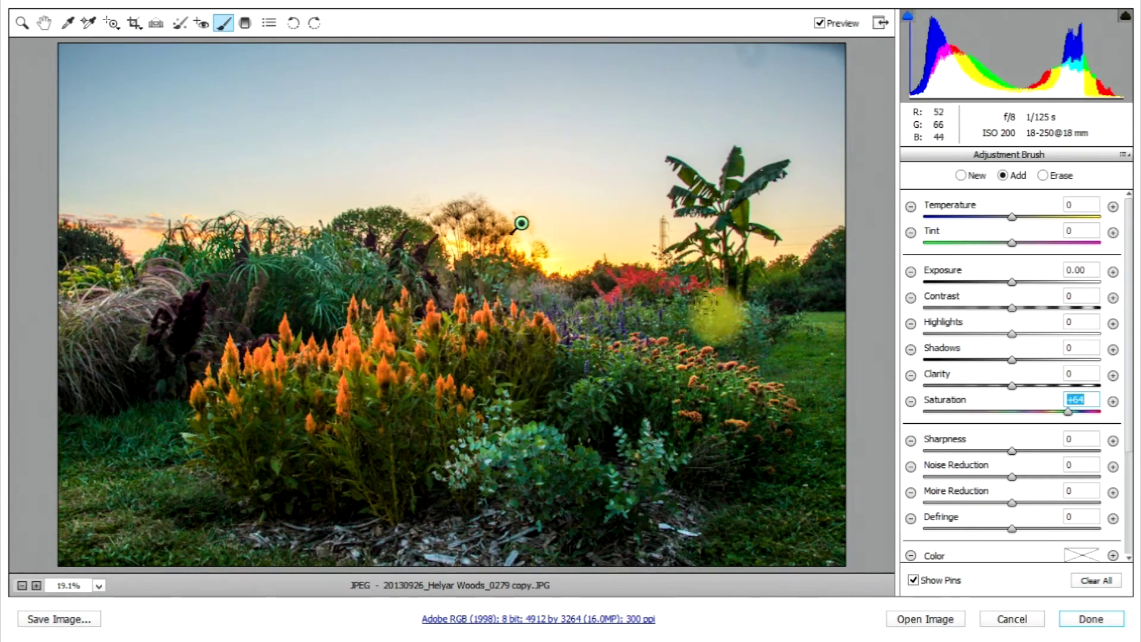
- Place a new Adjustment Brush point with Saturation +64 in the upper sky, and view the Graduated Filter settings
{"action": "left_click", "coordinate": [156, 95]}
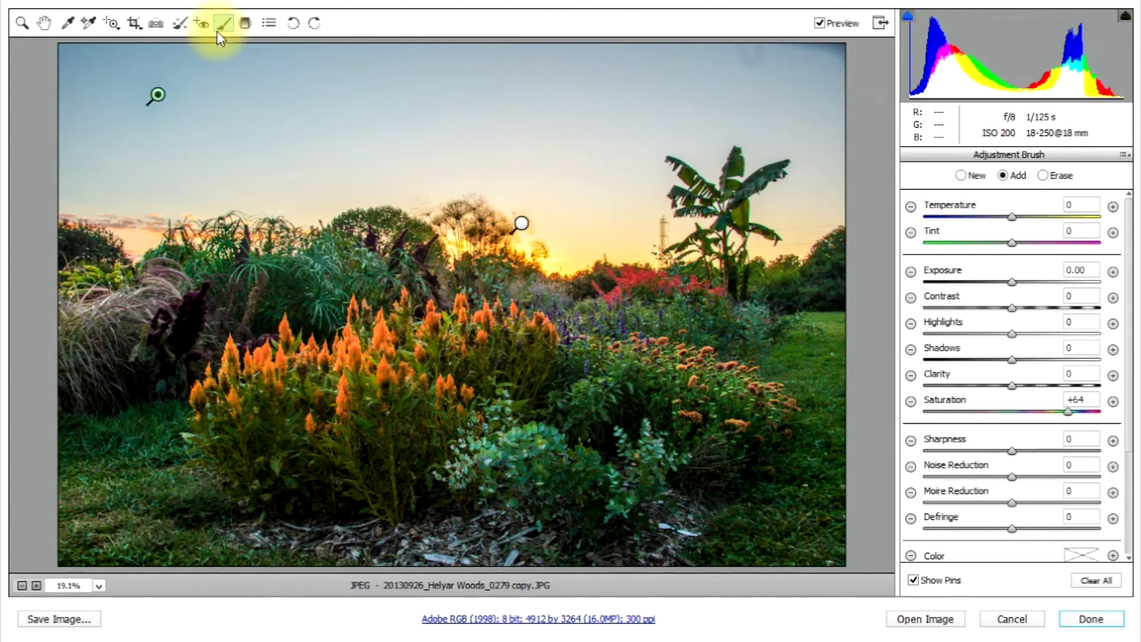
{"action": "left_click", "coordinate": [247, 24]}
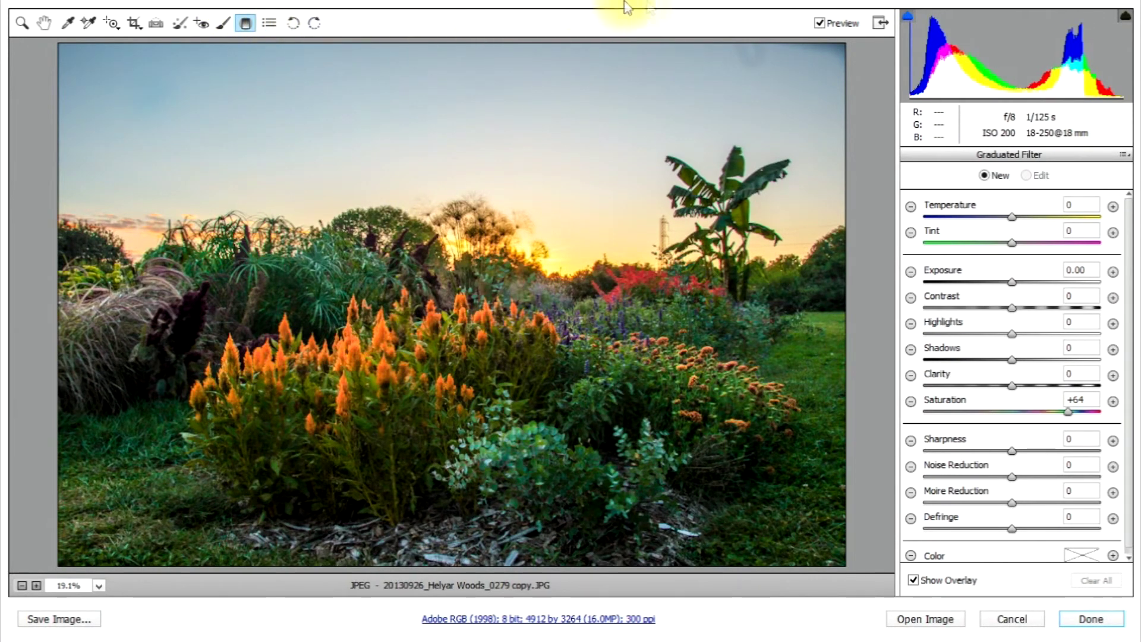
{"action": "key", "text": "k"}
- Heal a spot in the sky above the banana plant using Spot Removal at Radius 22, and move its sample source to the sunset horizon
{"action": "left_click", "coordinate": [180, 23]}
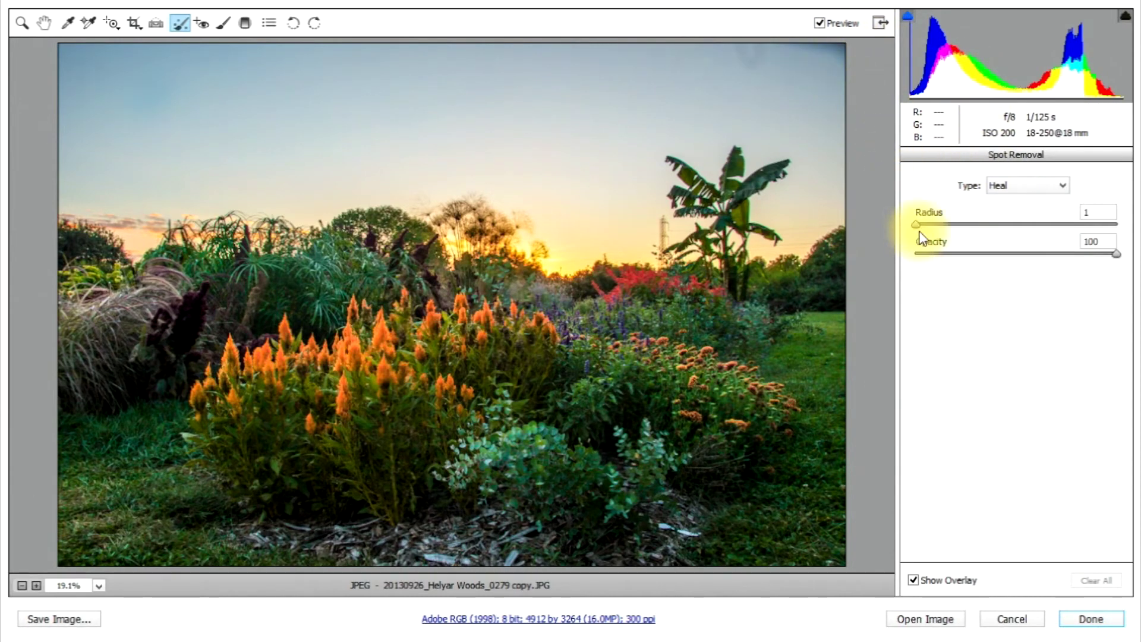
{"action": "left_click_drag", "start_coordinate": [916, 228], "coordinate": [942, 229]}
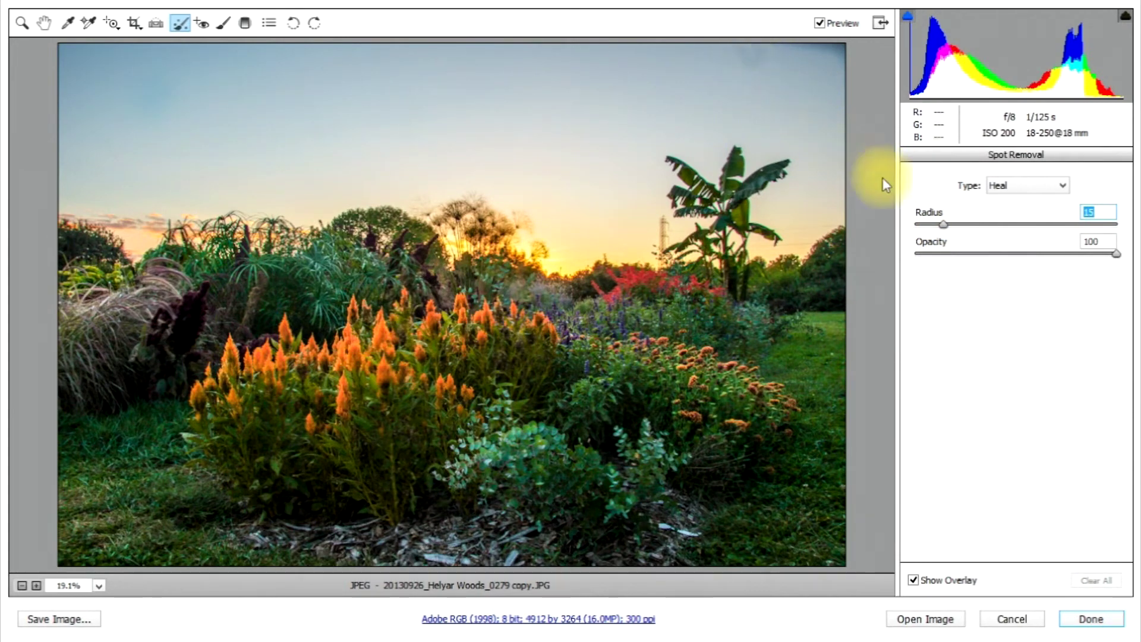
{"action": "left_click_drag", "start_coordinate": [956, 228], "coordinate": [960, 228]}
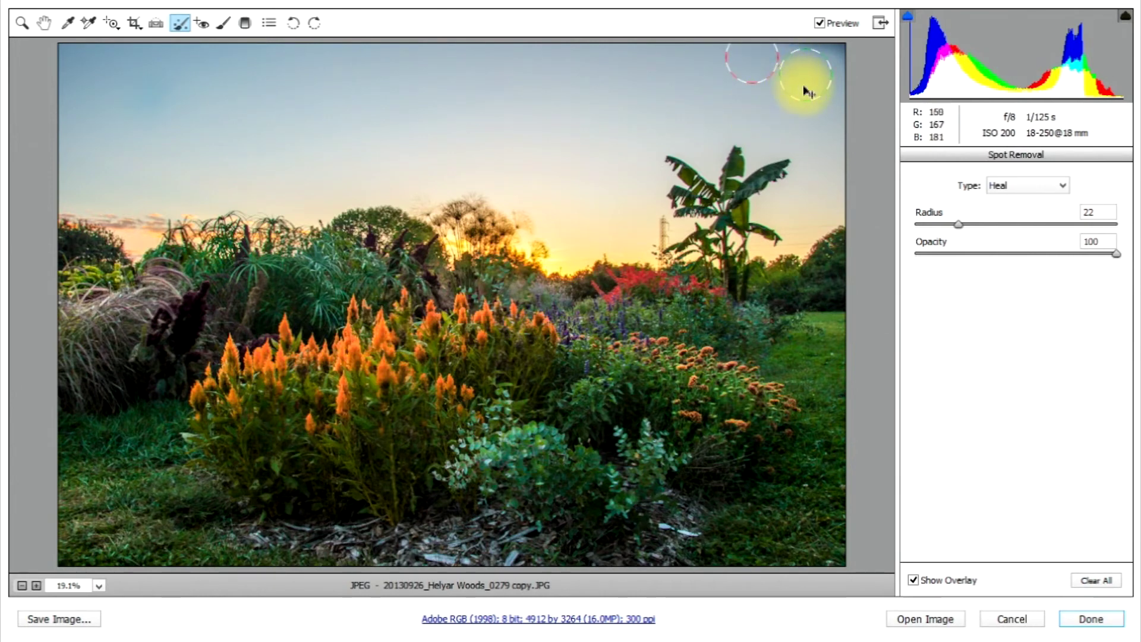
{"action": "left_click_drag", "start_coordinate": [806, 92], "coordinate": [668, 97]}
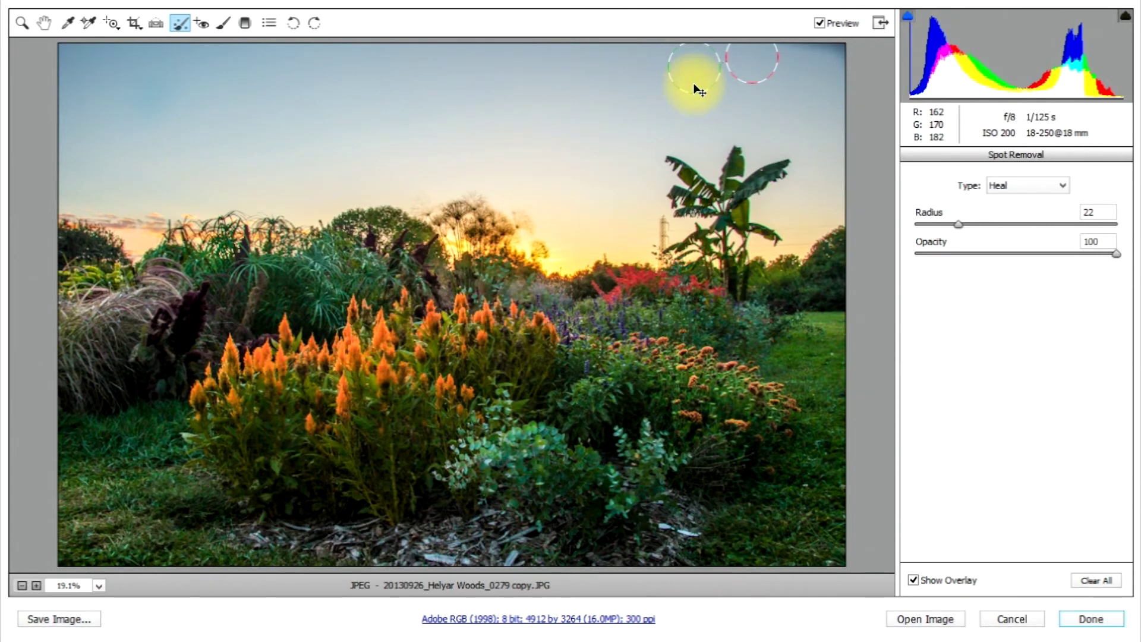
{"action": "left_click_drag", "start_coordinate": [693, 84], "coordinate": [615, 257]}
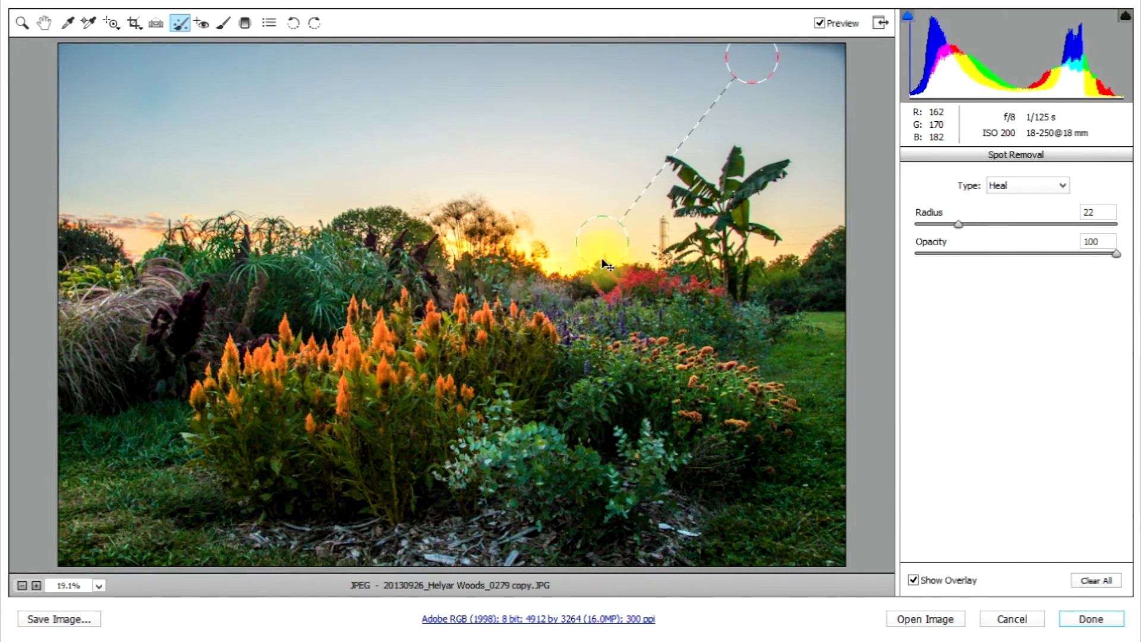
- Move the healed sky spot's sample source to the sky directly beside it and set the spot's Radius to 25
{"action": "left_click_drag", "start_coordinate": [606, 263], "coordinate": [601, 261]}
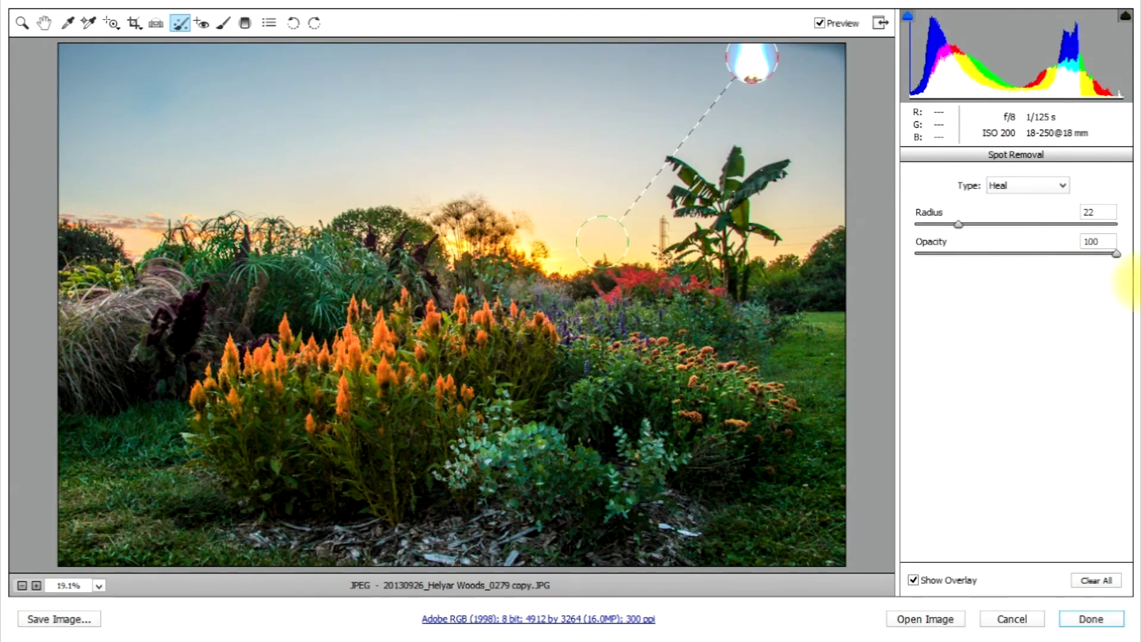
{"action": "key", "text": "slash"}
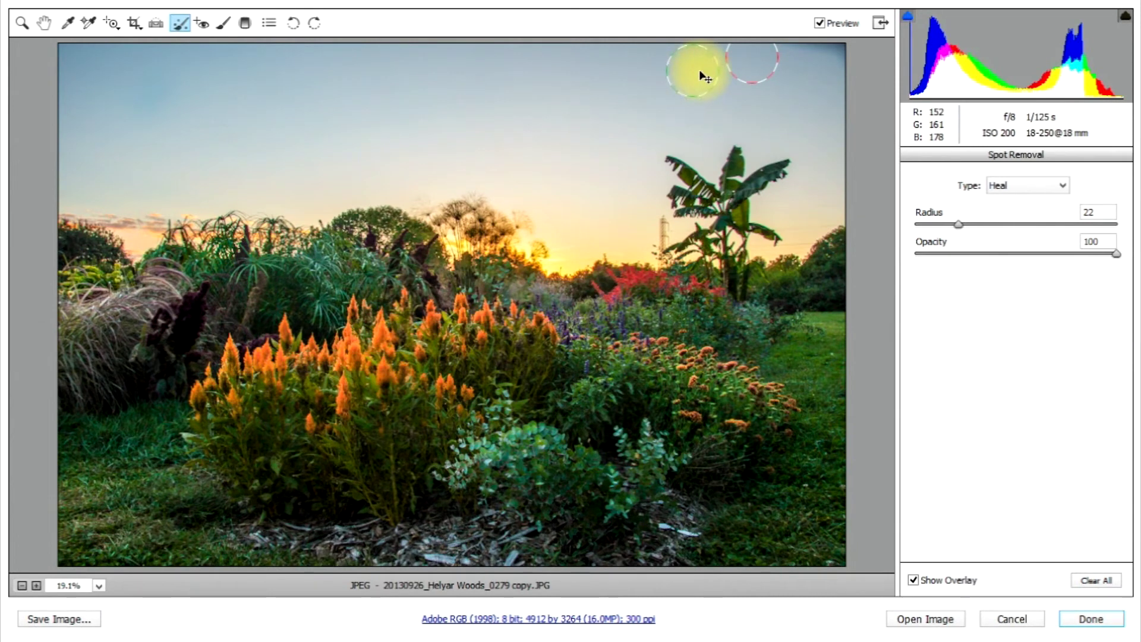
{"action": "left_click", "coordinate": [960, 224]}
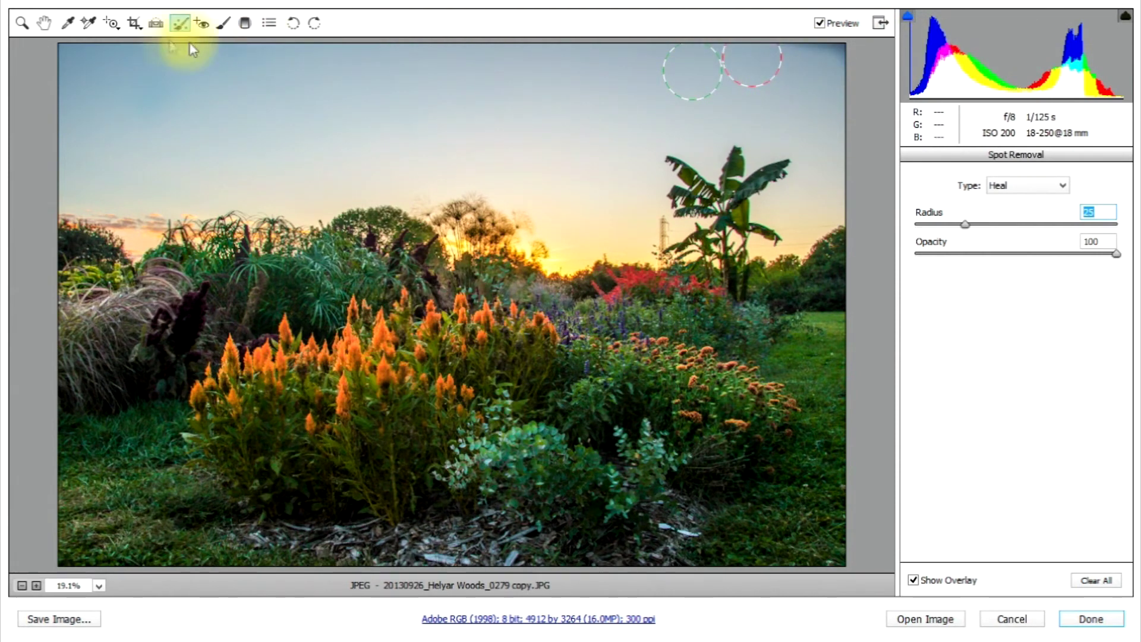
- Heal a second spot in the upper-right corner of the sky, sampling from the clear sky beyond the first spot
{"action": "left_click", "coordinate": [799, 40]}
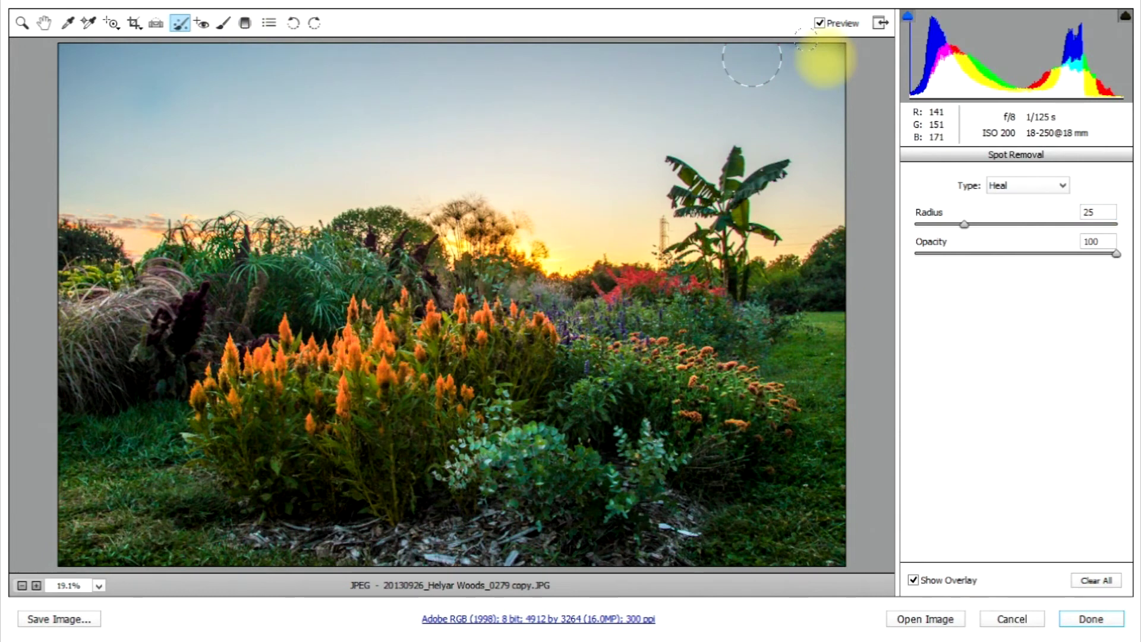
{"action": "left_click", "coordinate": [831, 63]}
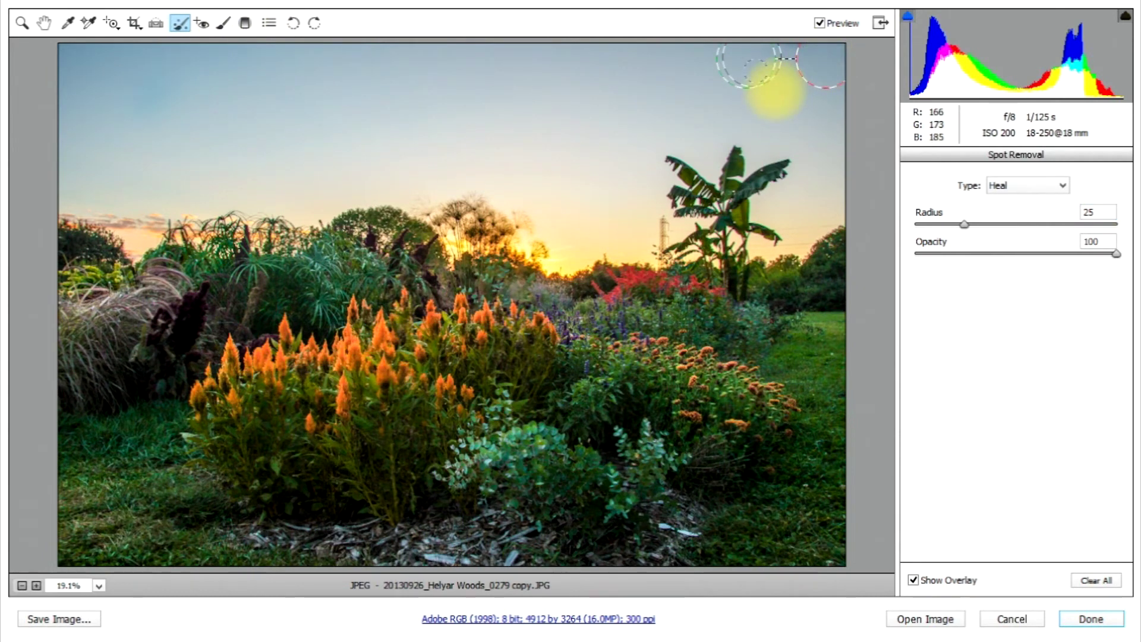
{"action": "left_click_drag", "start_coordinate": [785, 117], "coordinate": [689, 101]}
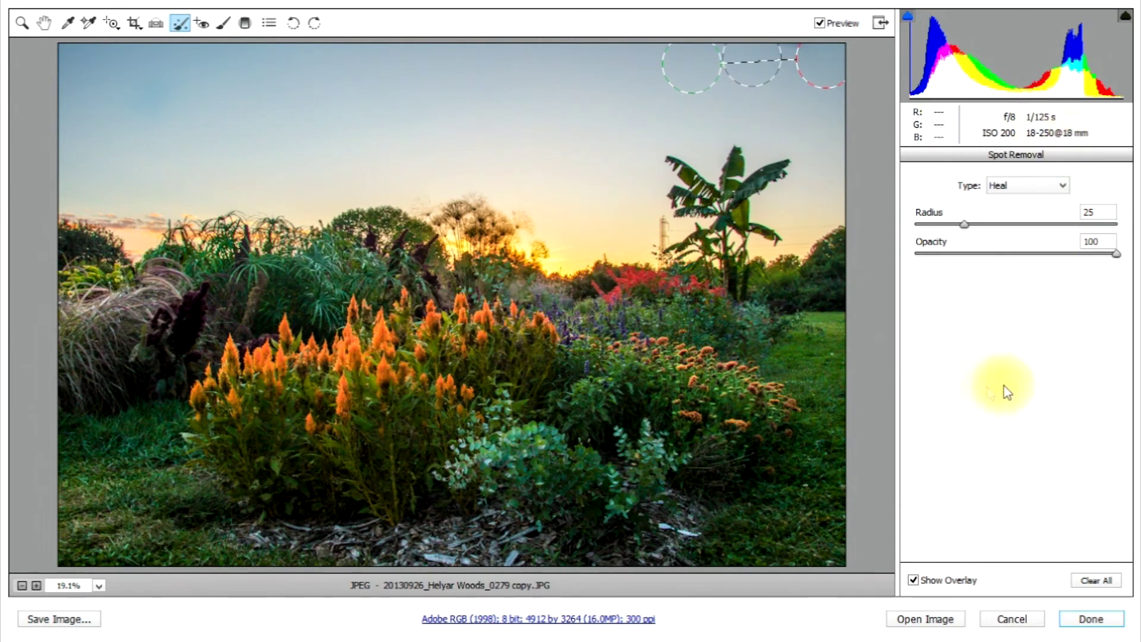
- Heal a third spot at Radius 25 between the two sky spots, and inspect the corner without the tool overlays
{"action": "left_click", "coordinate": [44, 24]}
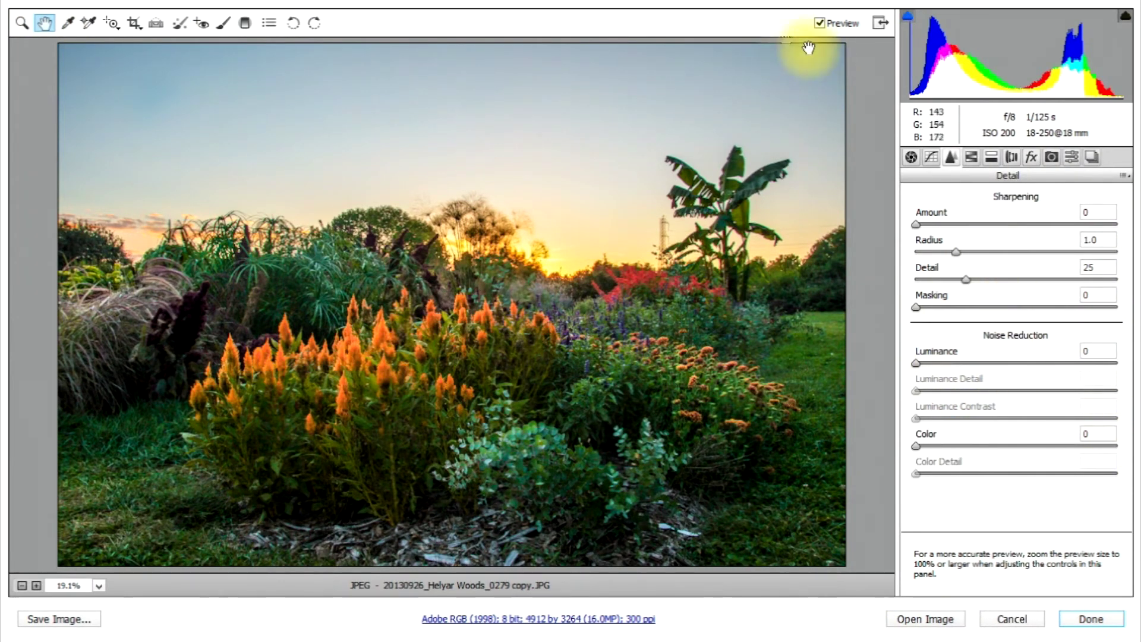
{"action": "left_click", "coordinate": [222, 25]}
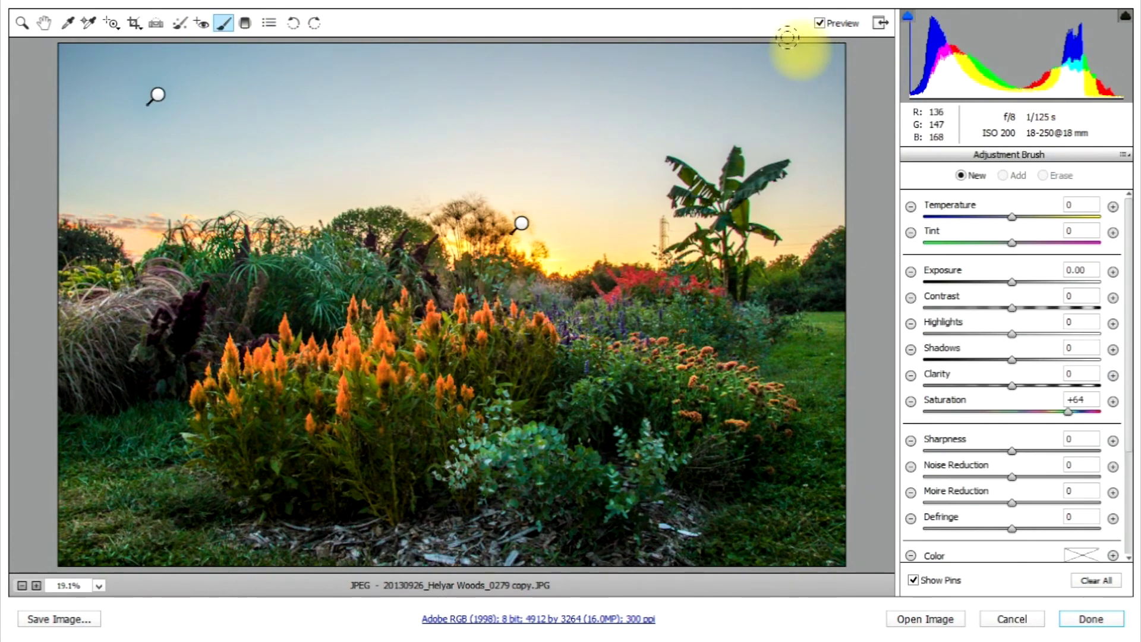
{"action": "left_click", "coordinate": [179, 24]}
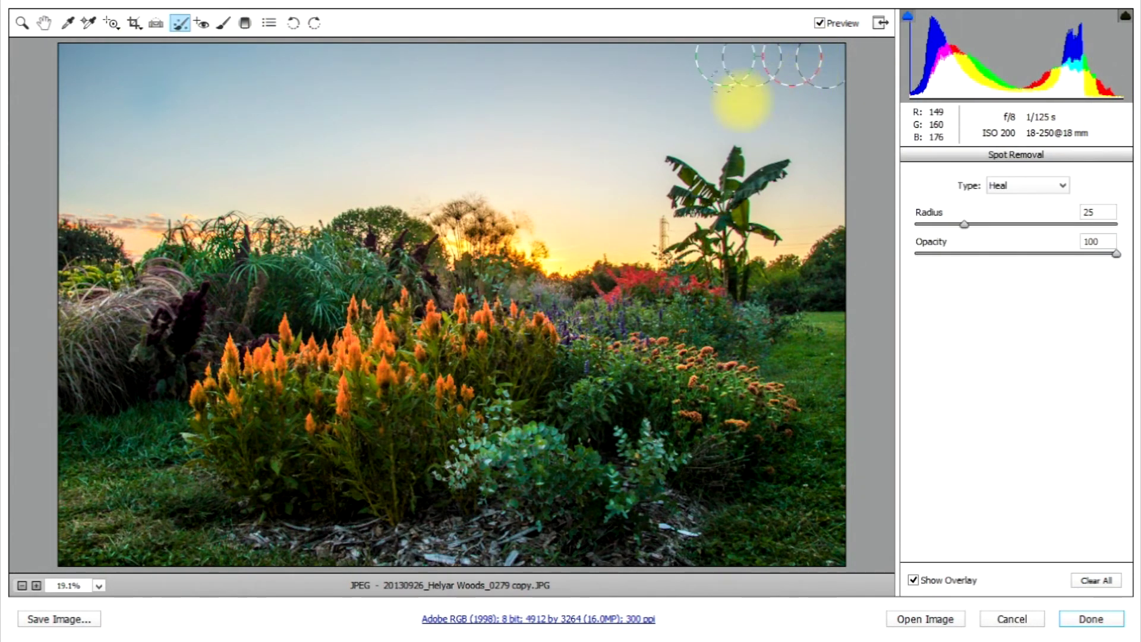
{"action": "left_click", "coordinate": [44, 22]}
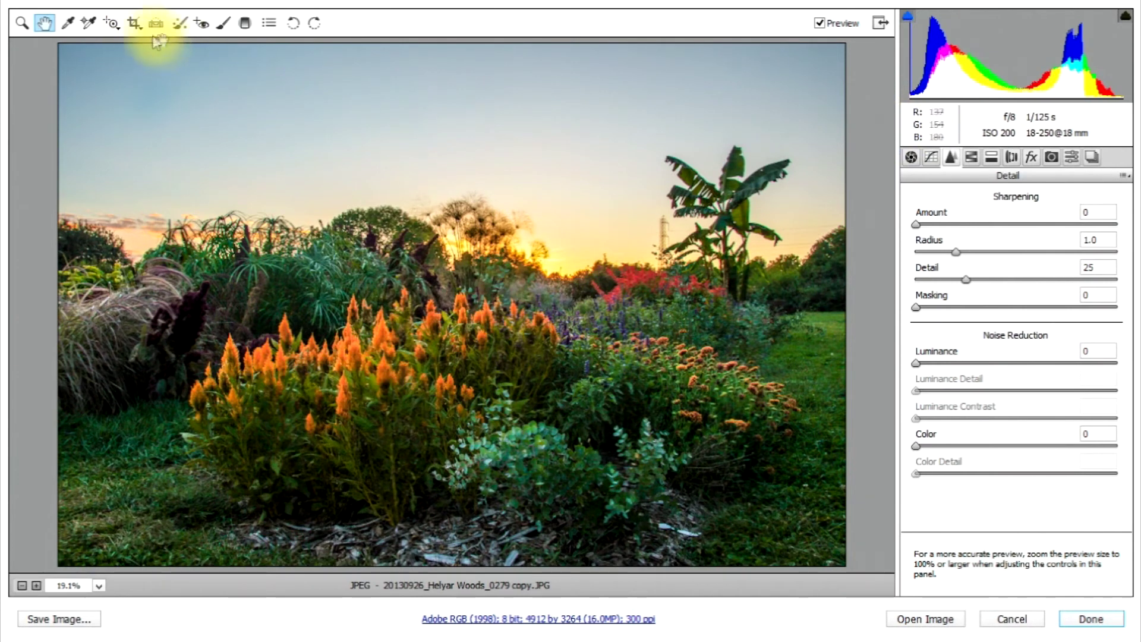
{"action": "left_click", "coordinate": [181, 25]}
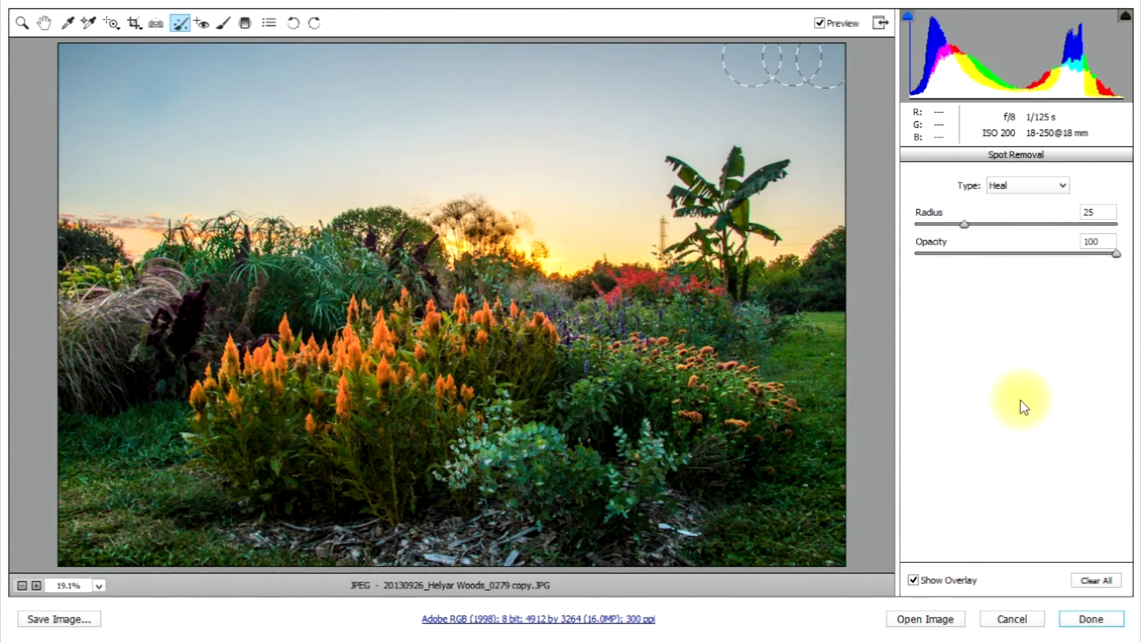
{"action": "left_click", "coordinate": [43, 22]}
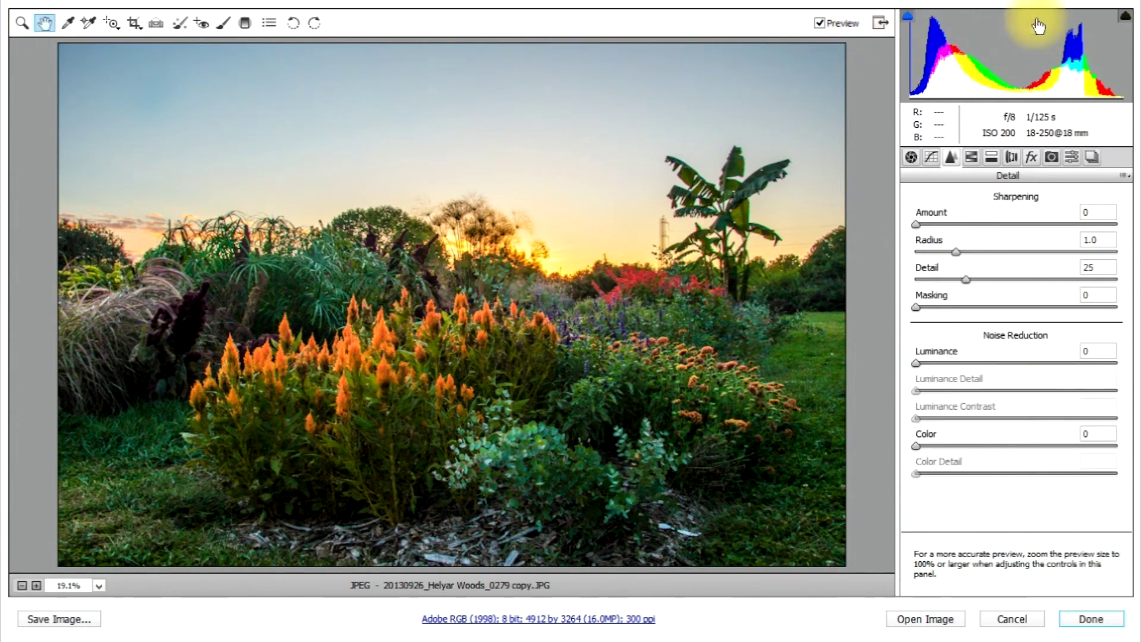
- View the Tone Curve and Detail settings, and open the HSL / Grayscale settings
{"action": "left_click", "coordinate": [934, 158]}
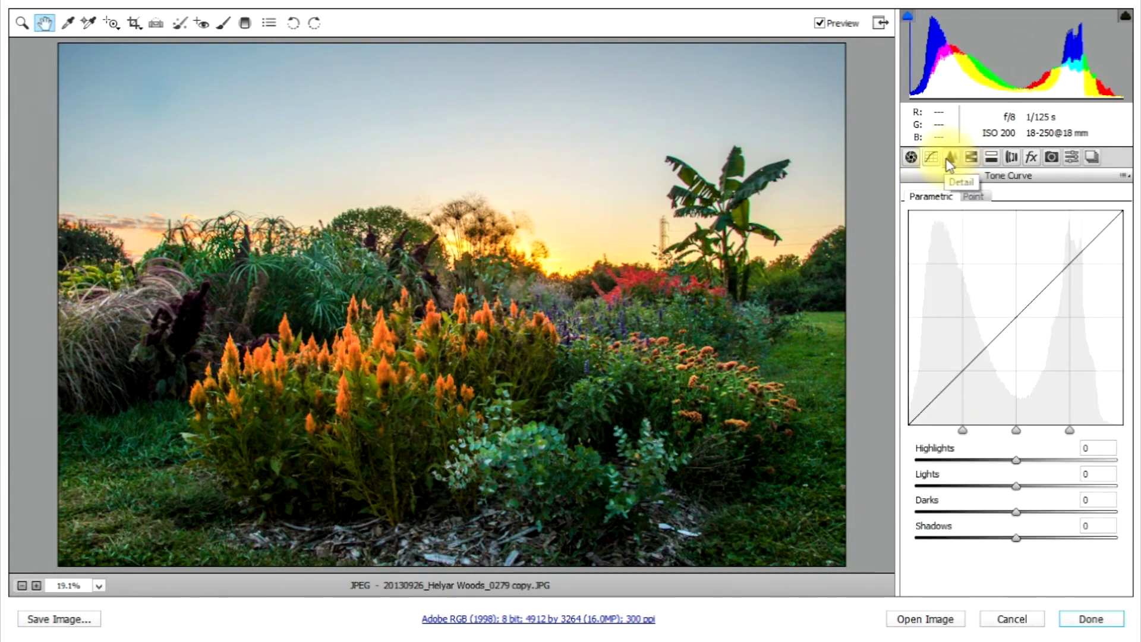
{"action": "left_click", "coordinate": [951, 159]}
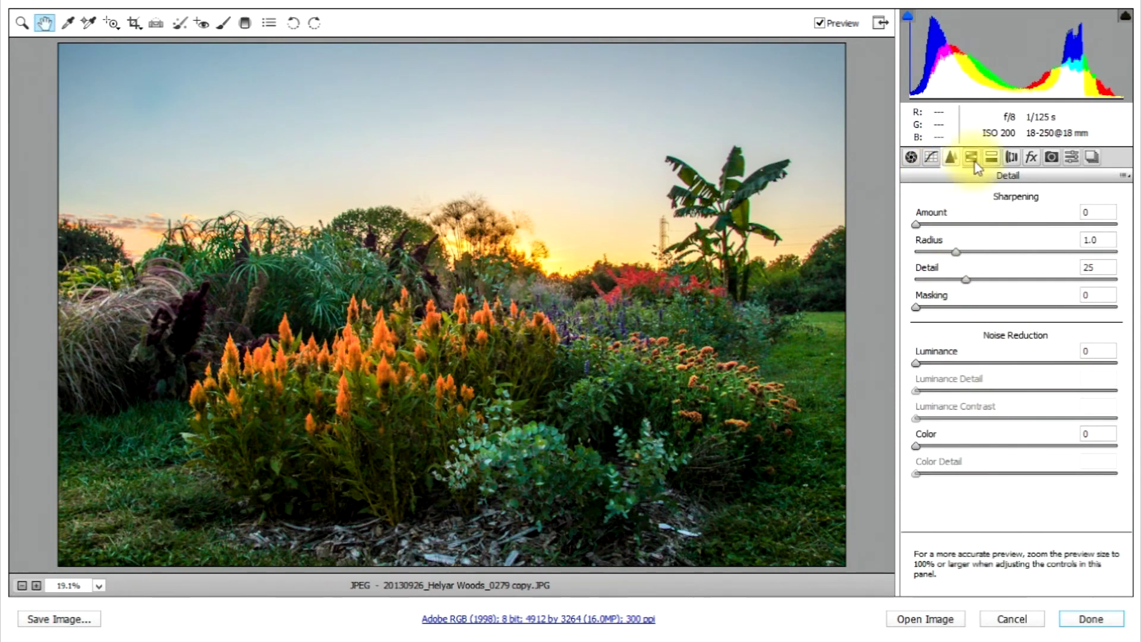
{"action": "left_click", "coordinate": [972, 159]}
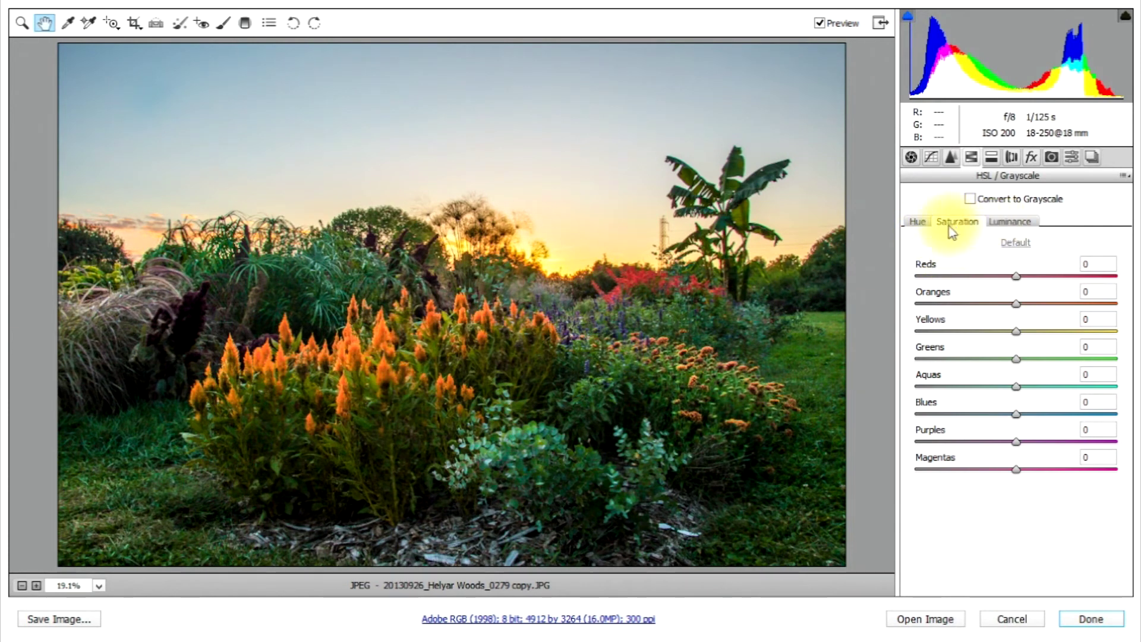
- Try the Blues hue at +100 and -100 and the Oranges hue at +100, resetting both to 0
{"action": "left_click", "coordinate": [918, 222]}
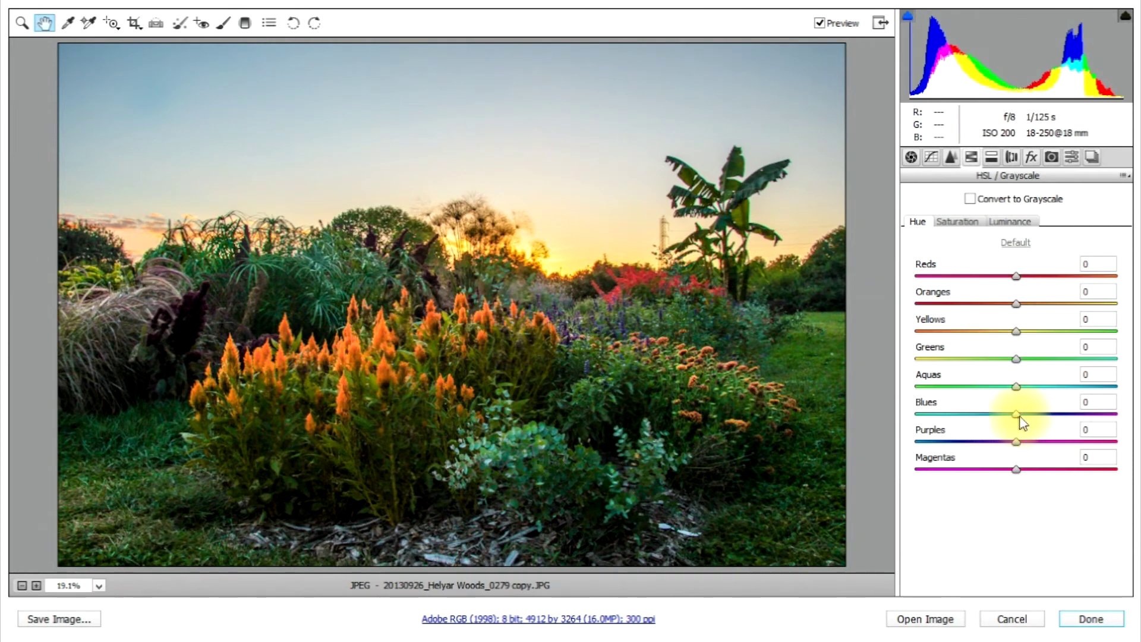
{"action": "left_click_drag", "start_coordinate": [1016, 418], "coordinate": [1133, 415]}
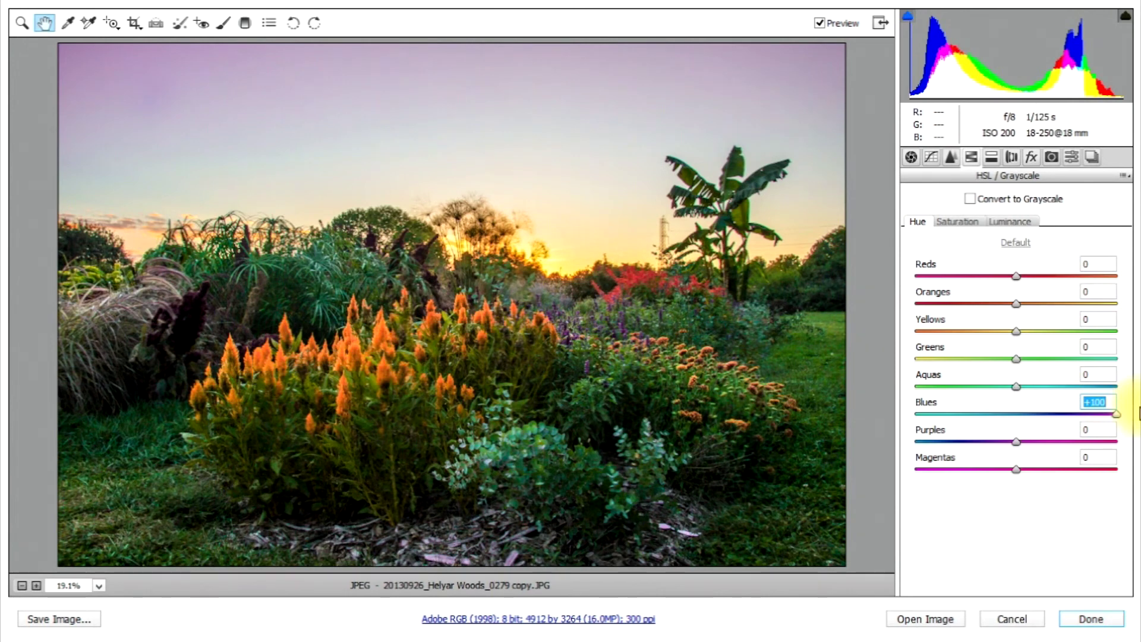
{"action": "left_click_drag", "start_coordinate": [1107, 411], "coordinate": [878, 421]}
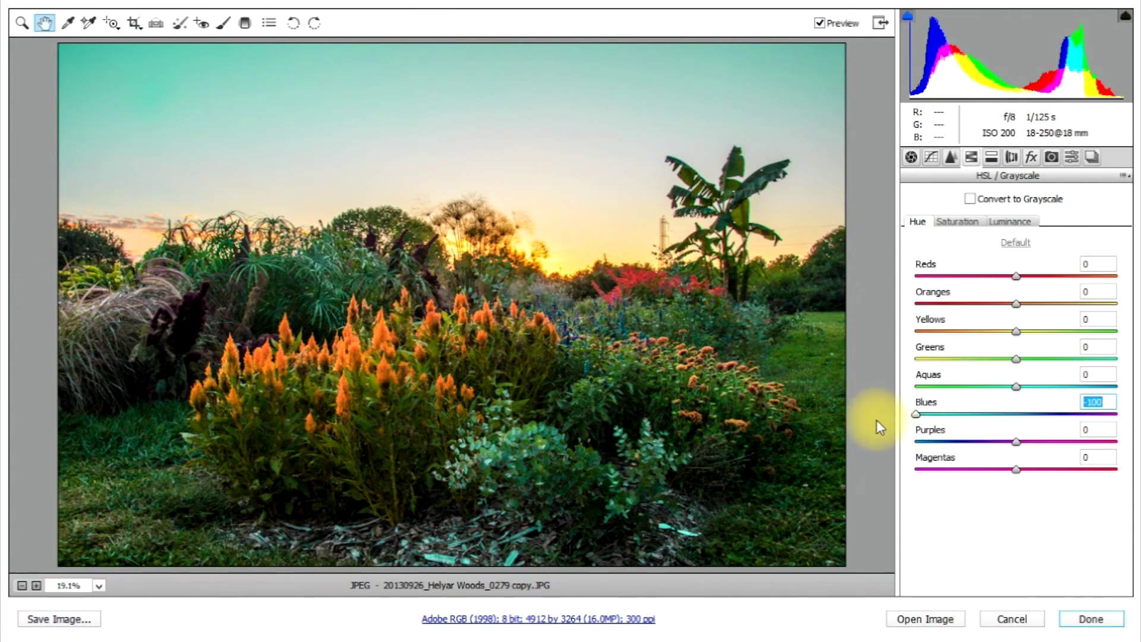
{"action": "left_click_drag", "start_coordinate": [916, 415], "coordinate": [1017, 419]}
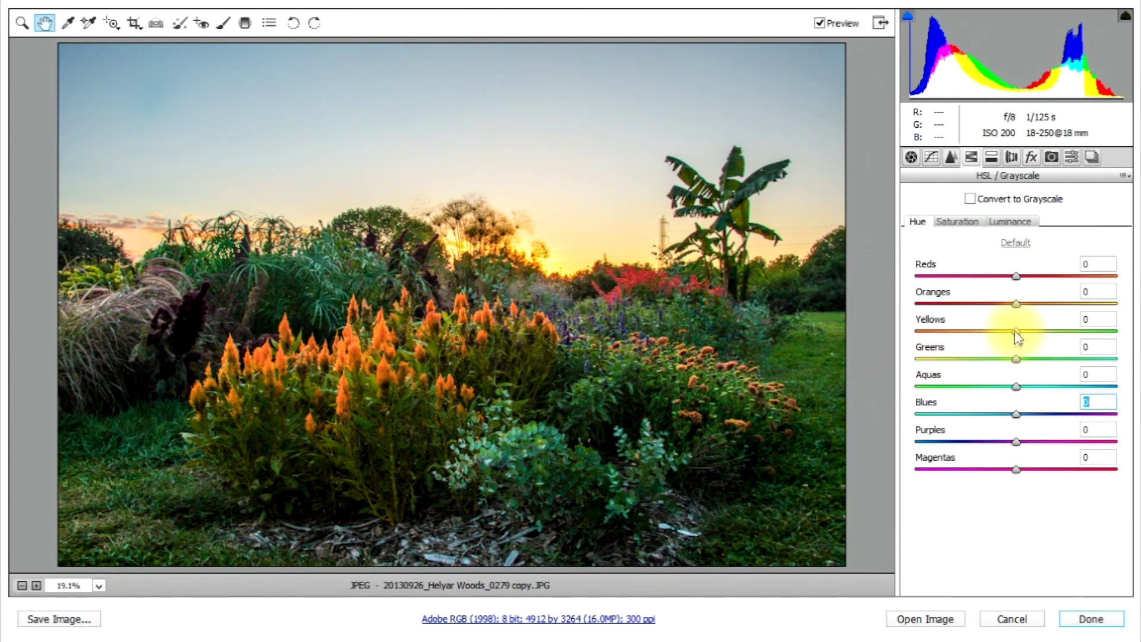
{"action": "left_click_drag", "start_coordinate": [1017, 303], "coordinate": [1109, 312]}
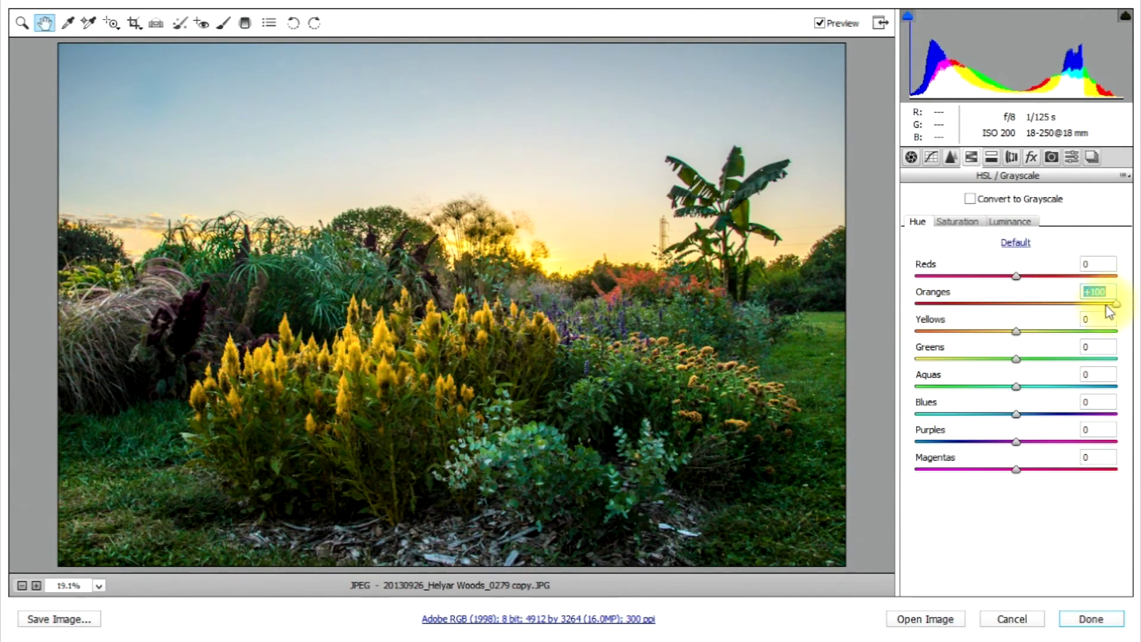
{"action": "double_click", "coordinate": [1116, 305]}
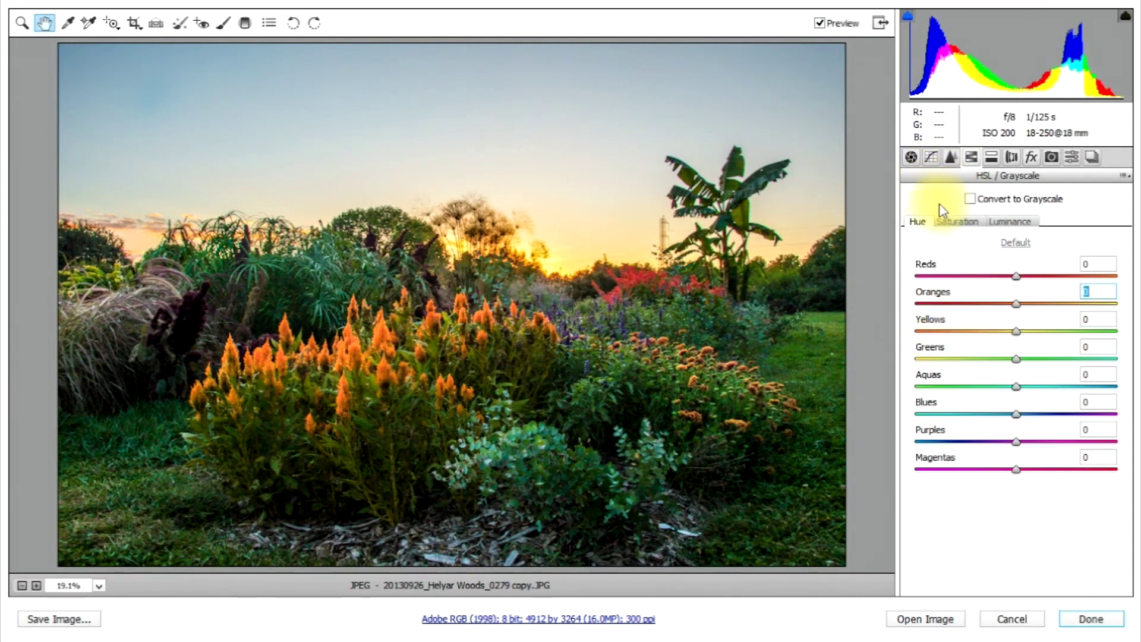
- Set the HSL saturation of Reds to +25 and Oranges to +17, after trying the extremes for Reds and +100 for Oranges
{"action": "left_click", "coordinate": [958, 221]}
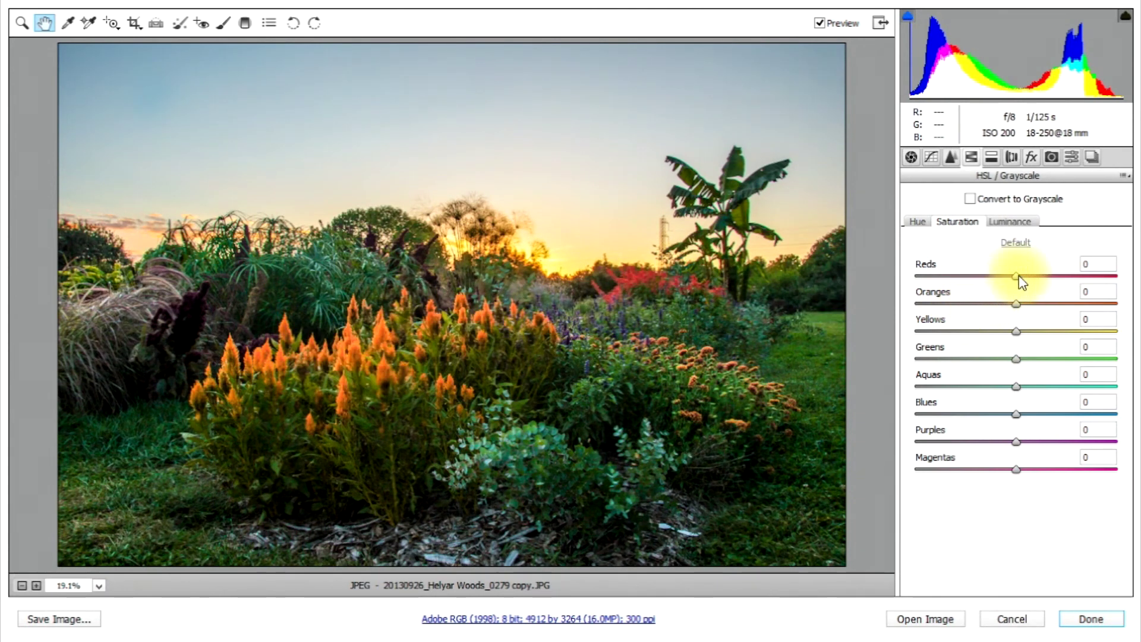
{"action": "left_click_drag", "start_coordinate": [1018, 280], "coordinate": [1136, 270]}
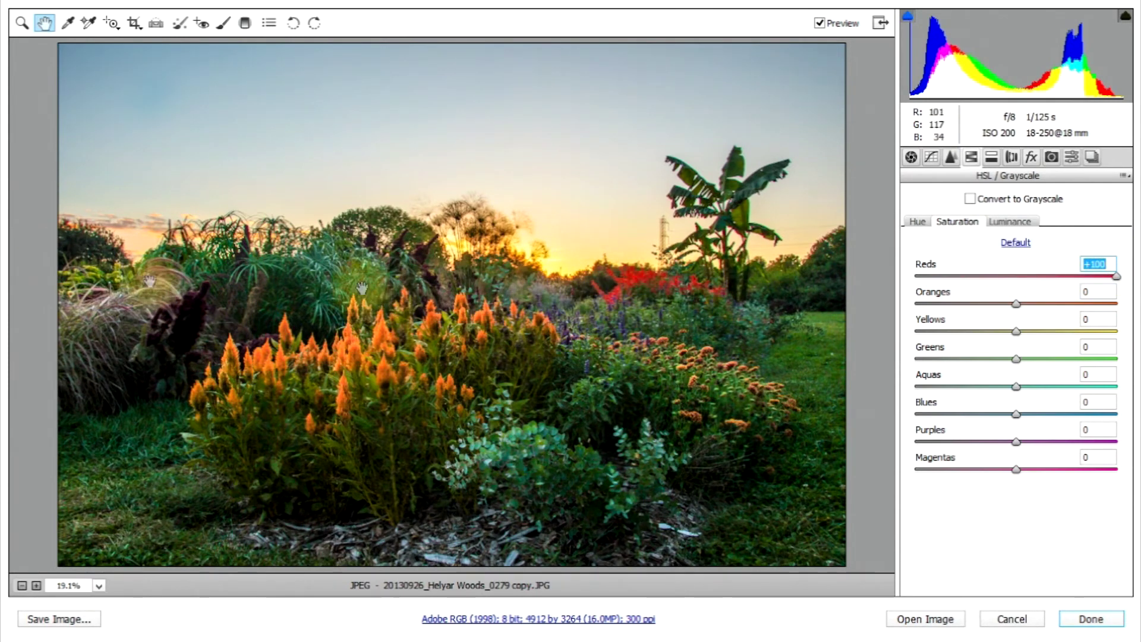
{"action": "left_click_drag", "start_coordinate": [1113, 277], "coordinate": [889, 275]}
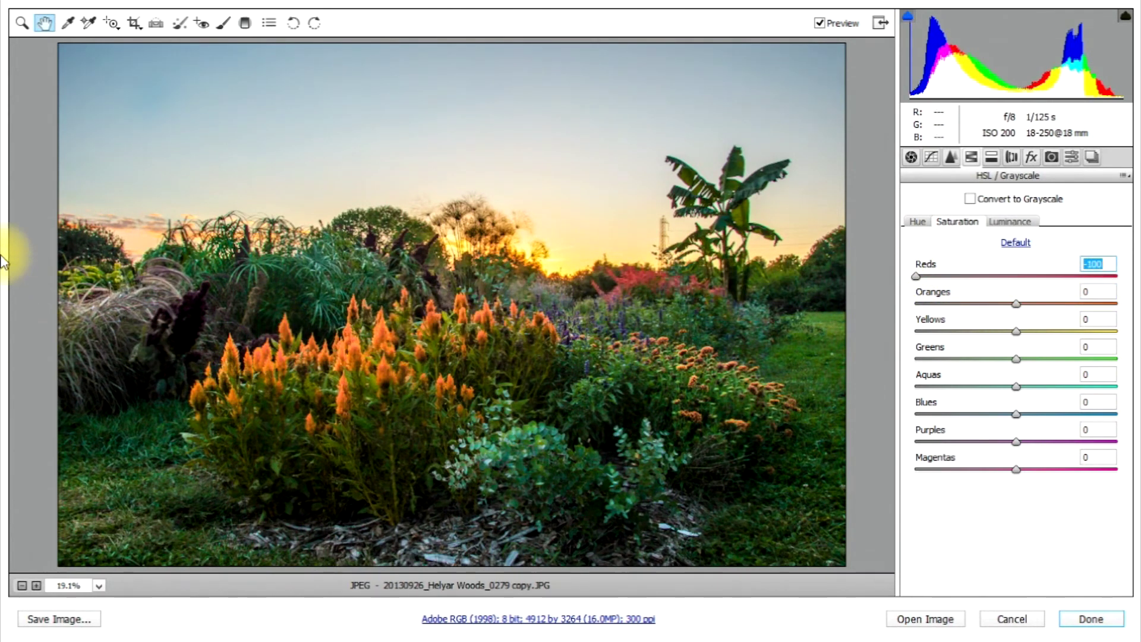
{"action": "left_click_drag", "start_coordinate": [917, 277], "coordinate": [1034, 278]}
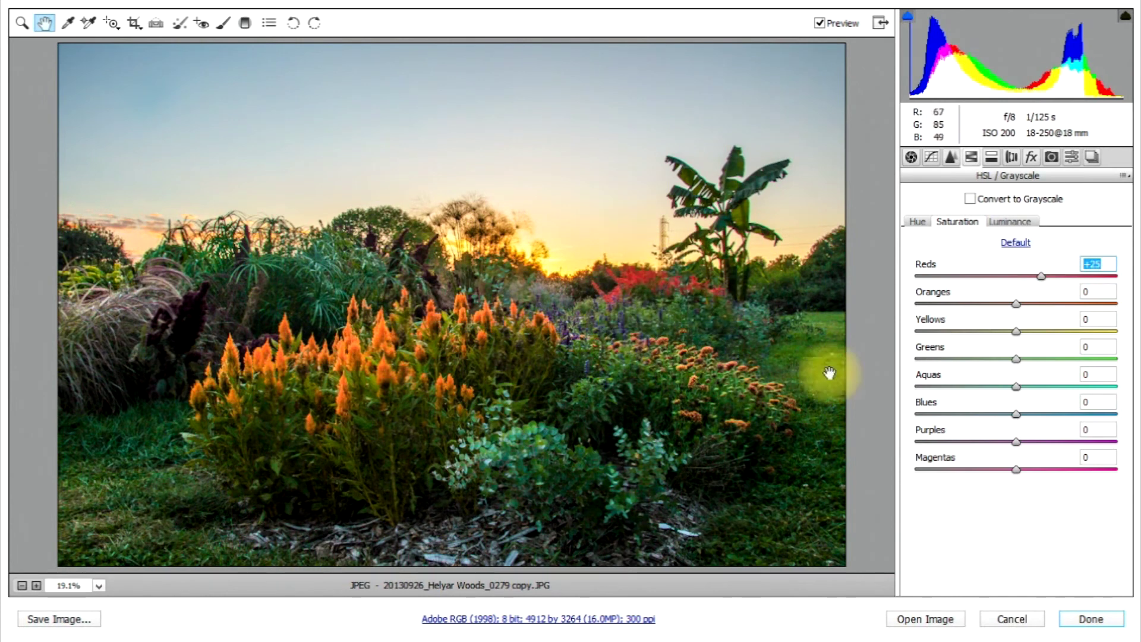
{"action": "left_click_drag", "start_coordinate": [1017, 306], "coordinate": [1111, 302]}
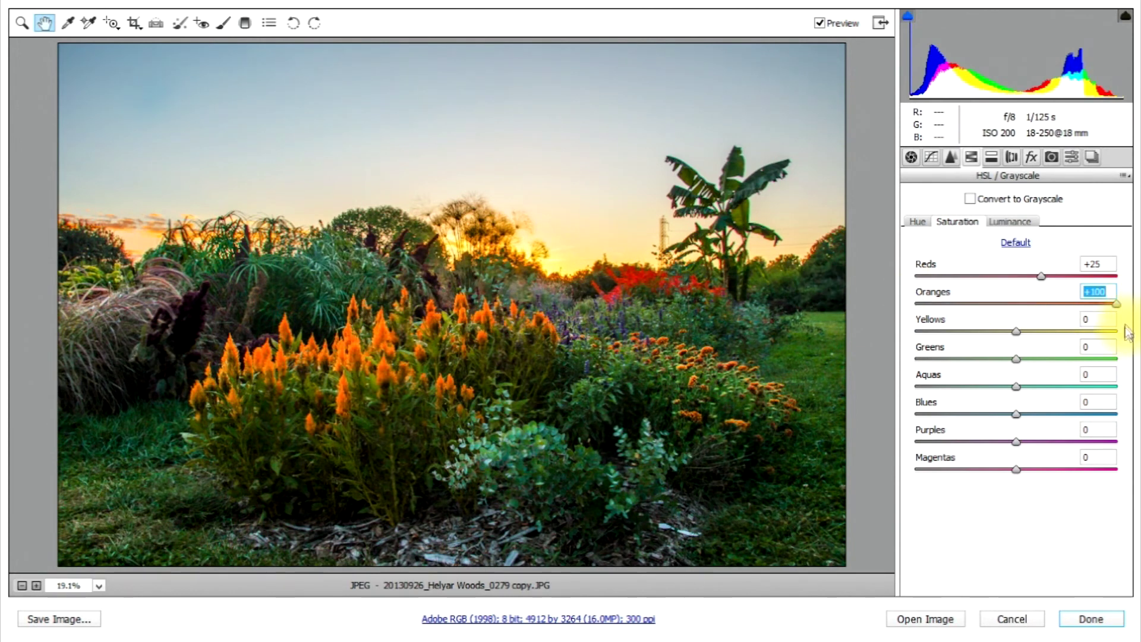
{"action": "left_click_drag", "start_coordinate": [1120, 305], "coordinate": [1036, 316]}
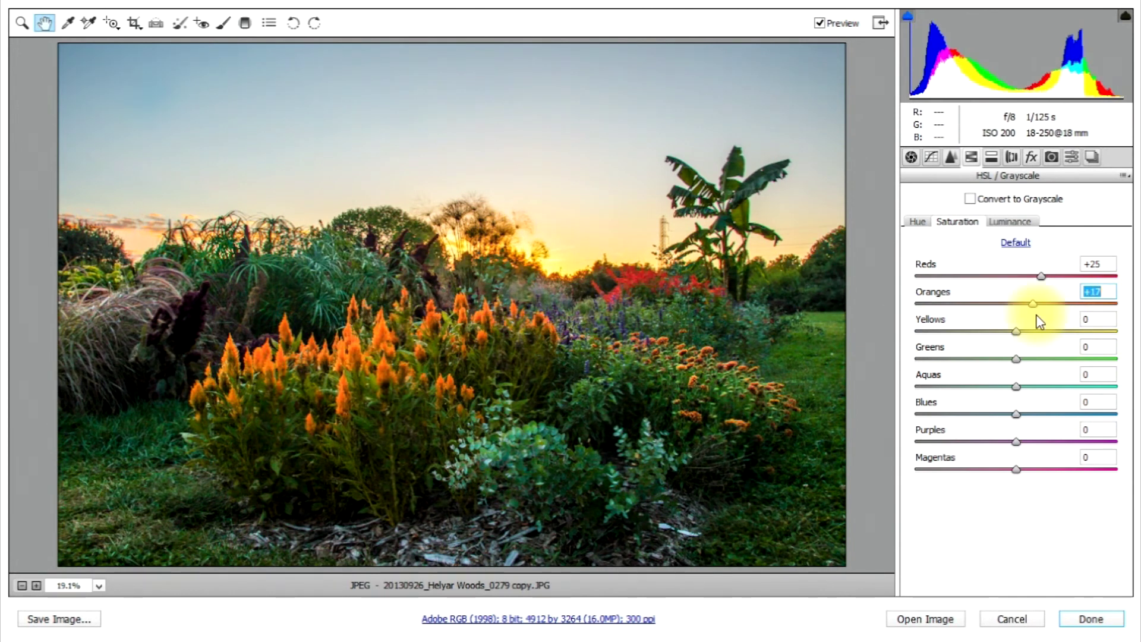
- Try the Yellows luminance at +100 and -100, and reset it to 0
{"action": "left_click", "coordinate": [1009, 226]}
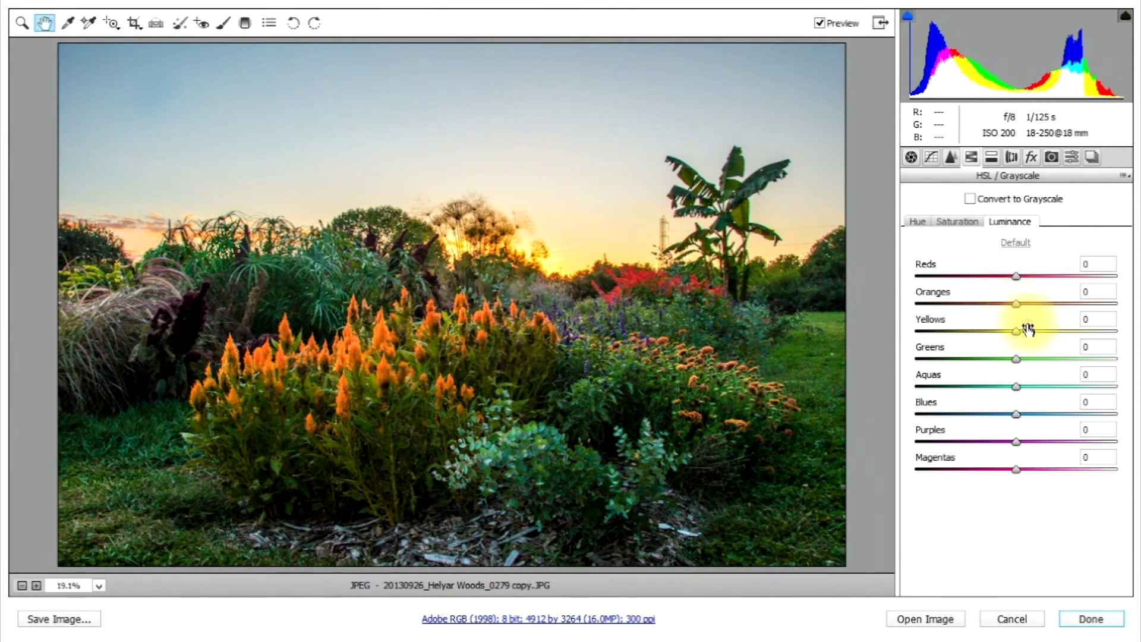
{"action": "left_click_drag", "start_coordinate": [1032, 336], "coordinate": [1137, 324]}
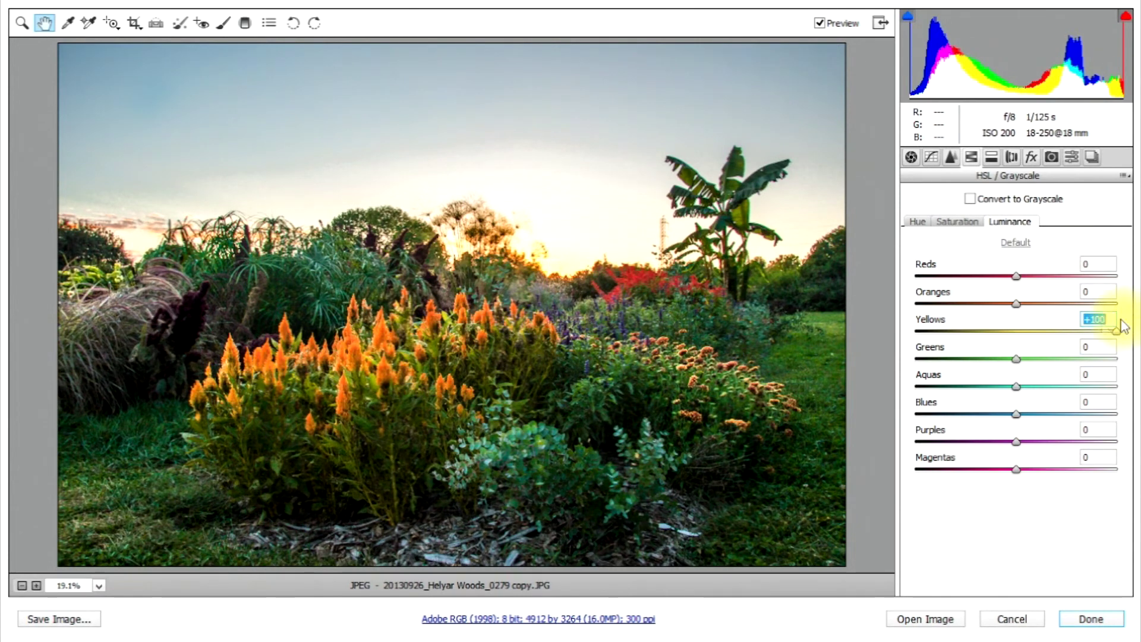
{"action": "left_click_drag", "start_coordinate": [1122, 321], "coordinate": [919, 334]}
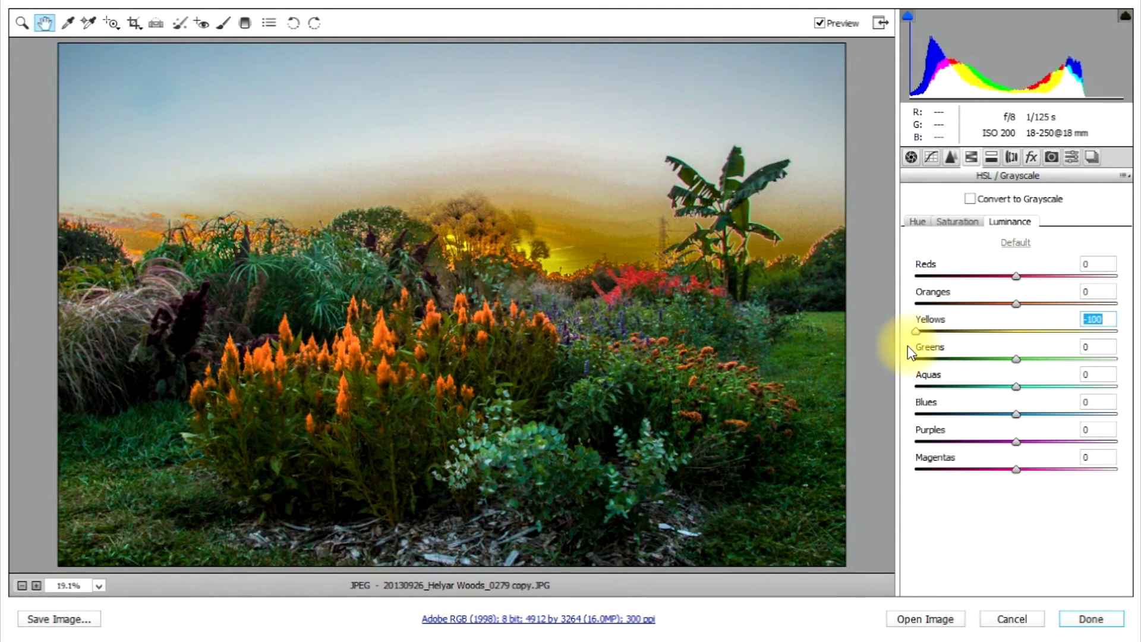
{"action": "left_click_drag", "start_coordinate": [916, 331], "coordinate": [1017, 332]}
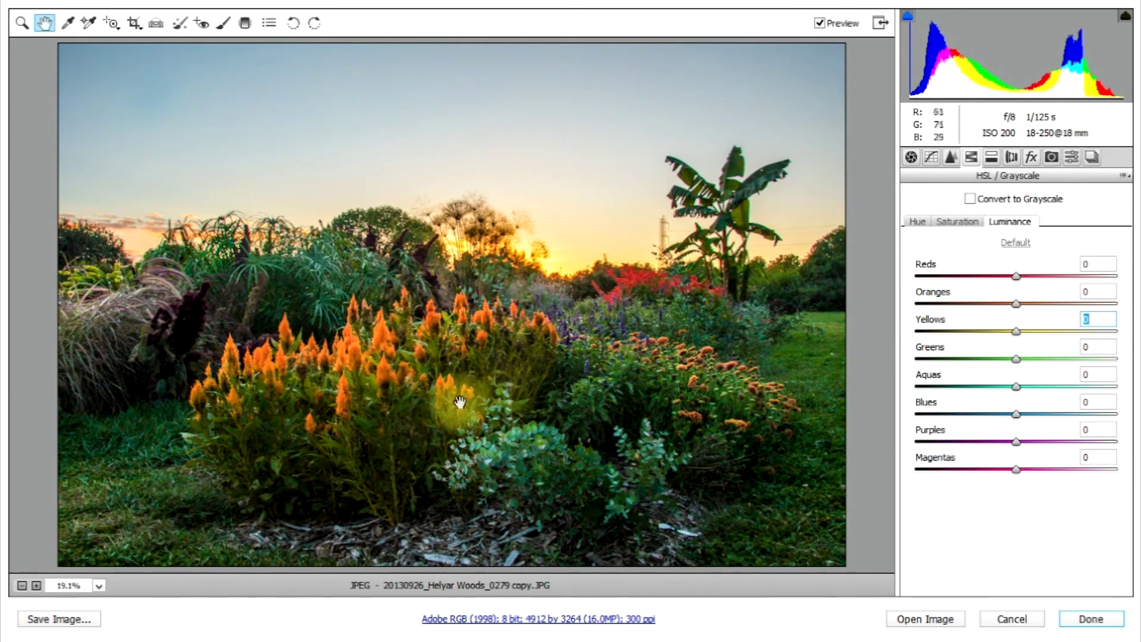
- Set the Greens luminance to -28 after trying -52, and open the Split Toning settings
{"action": "key", "text": "Tab"}
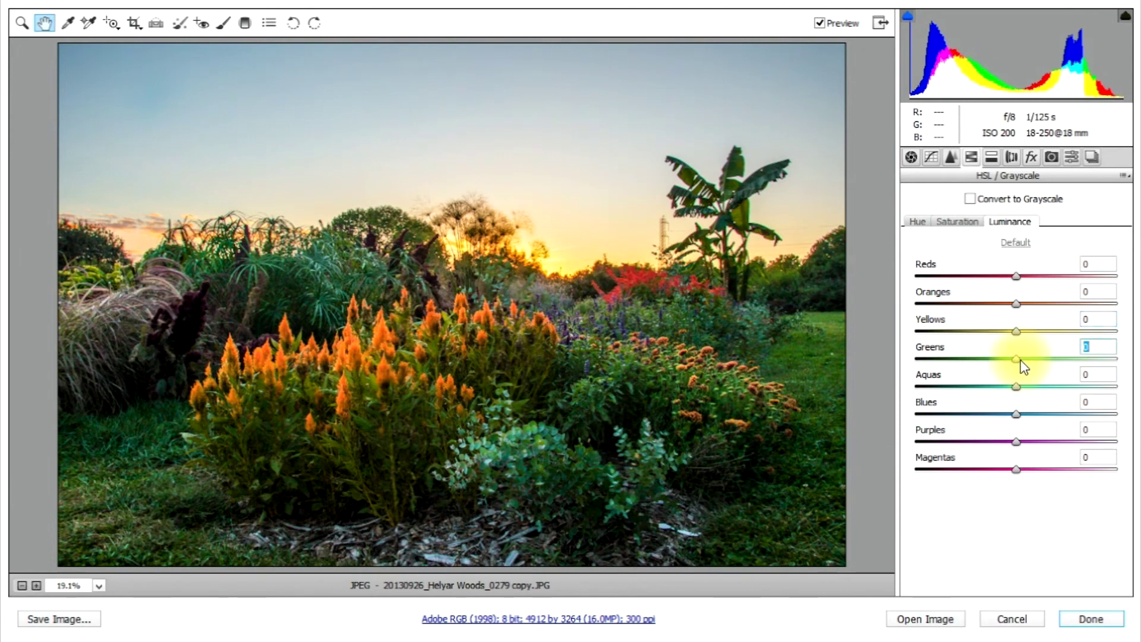
{"action": "left_click_drag", "start_coordinate": [1015, 361], "coordinate": [1001, 369]}
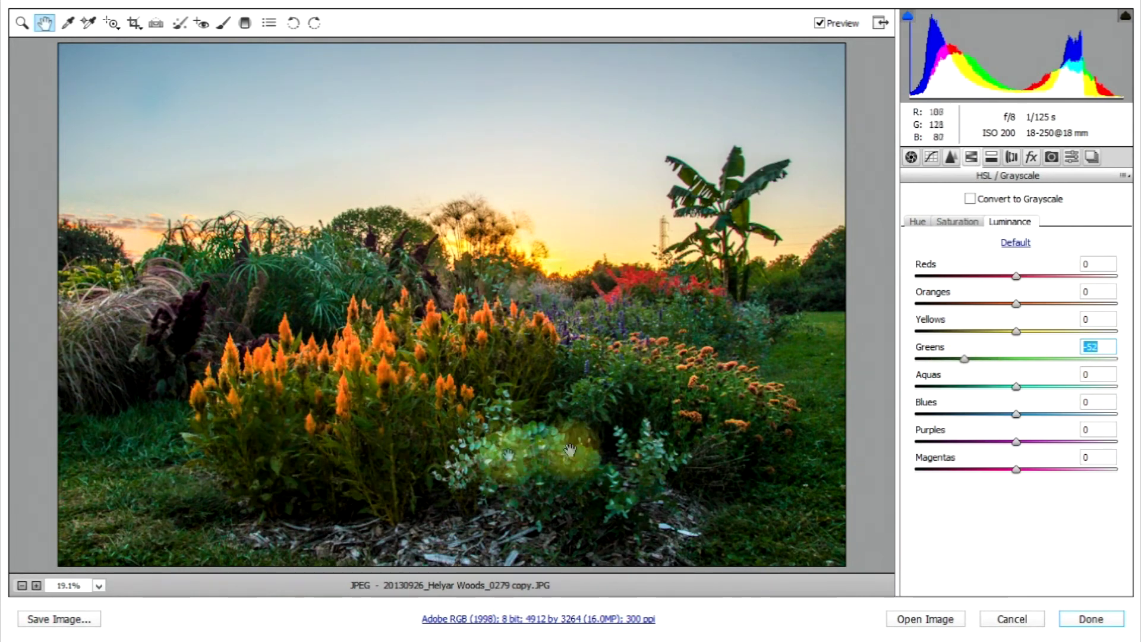
{"action": "left_click_drag", "start_coordinate": [964, 359], "coordinate": [983, 361]}
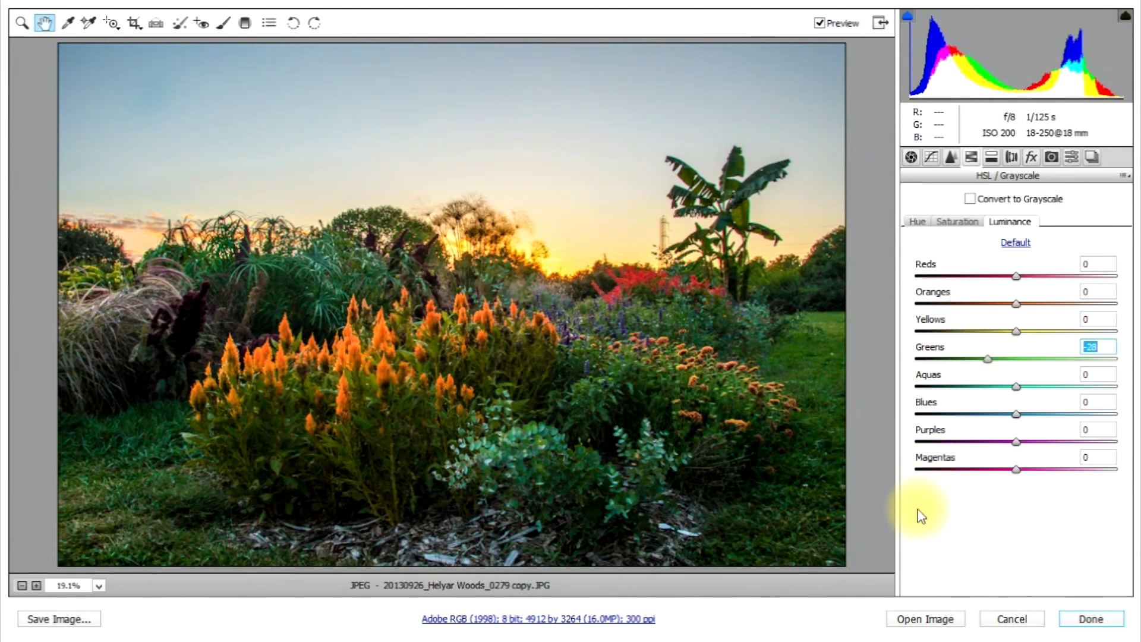
{"action": "left_click", "coordinate": [992, 158]}
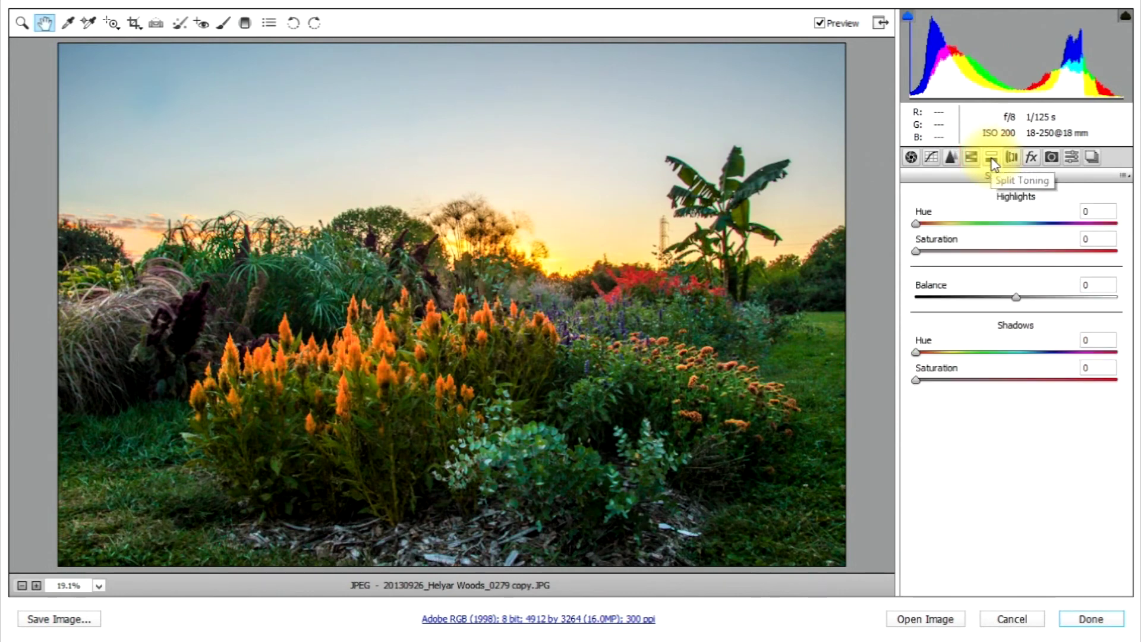
- Enable lens profile corrections with make Sony and model Sony DT 18-200mm f/3.5-6.3, toggling the correction off and on to compare
{"action": "left_click", "coordinate": [1013, 157]}
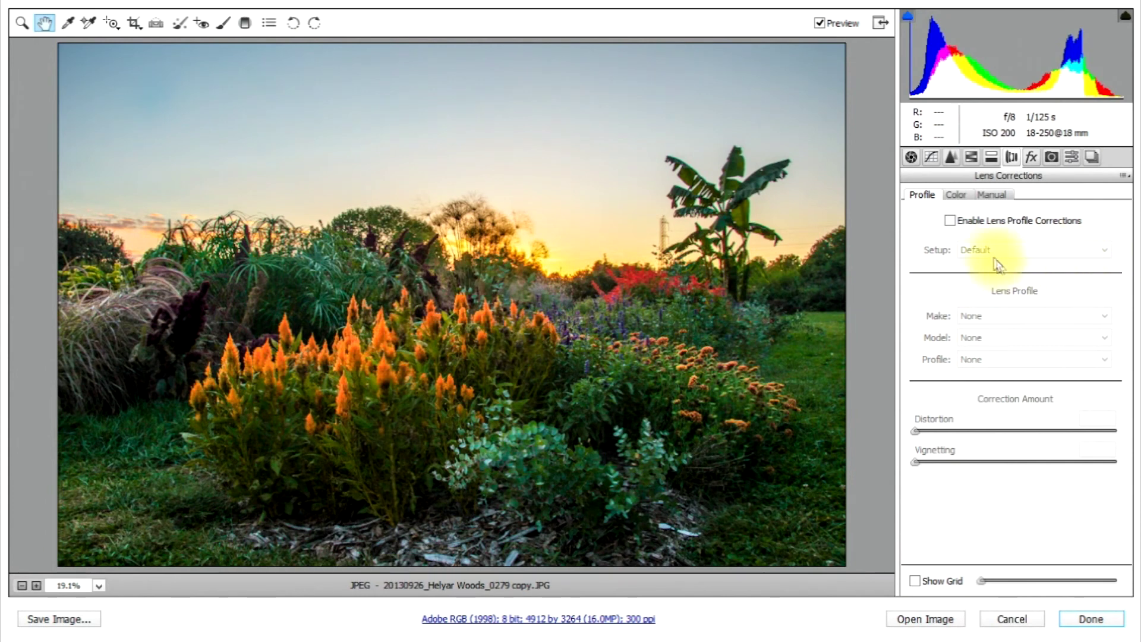
{"action": "left_click", "coordinate": [950, 222]}
{"action": "left_click", "coordinate": [1083, 253]}
{"action": "left_click", "coordinate": [1082, 254]}
{"action": "left_click", "coordinate": [1057, 317]}
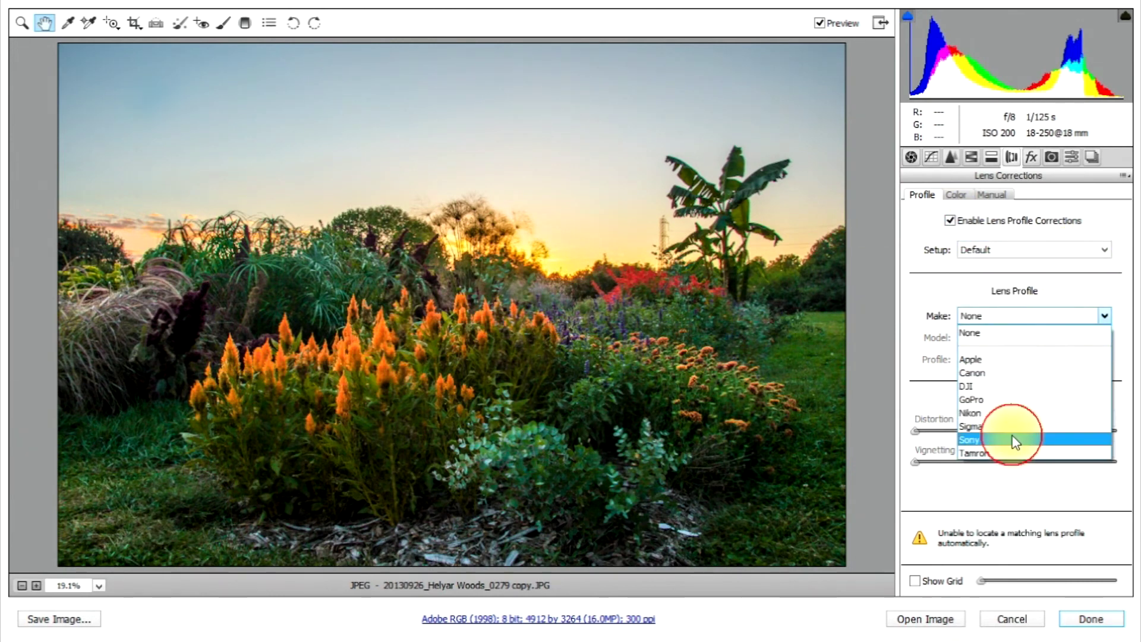
{"action": "left_click", "coordinate": [1014, 440]}
{"action": "left_click", "coordinate": [1036, 333]}
{"action": "left_click", "coordinate": [1035, 334]}
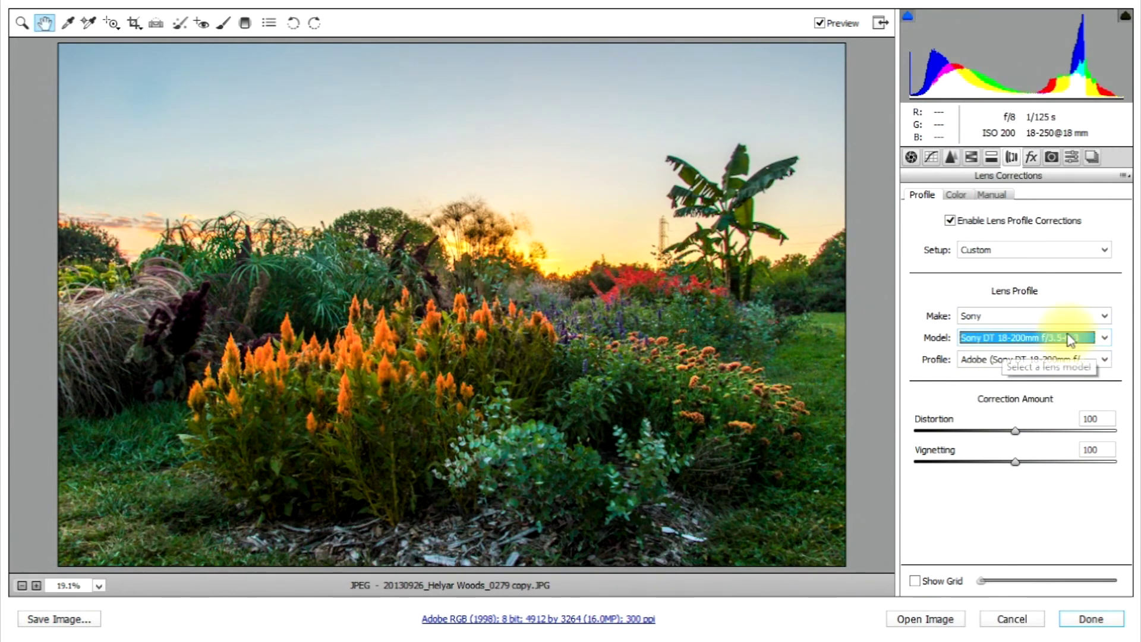
{"action": "left_click", "coordinate": [1106, 341]}
{"action": "left_click", "coordinate": [1106, 342]}
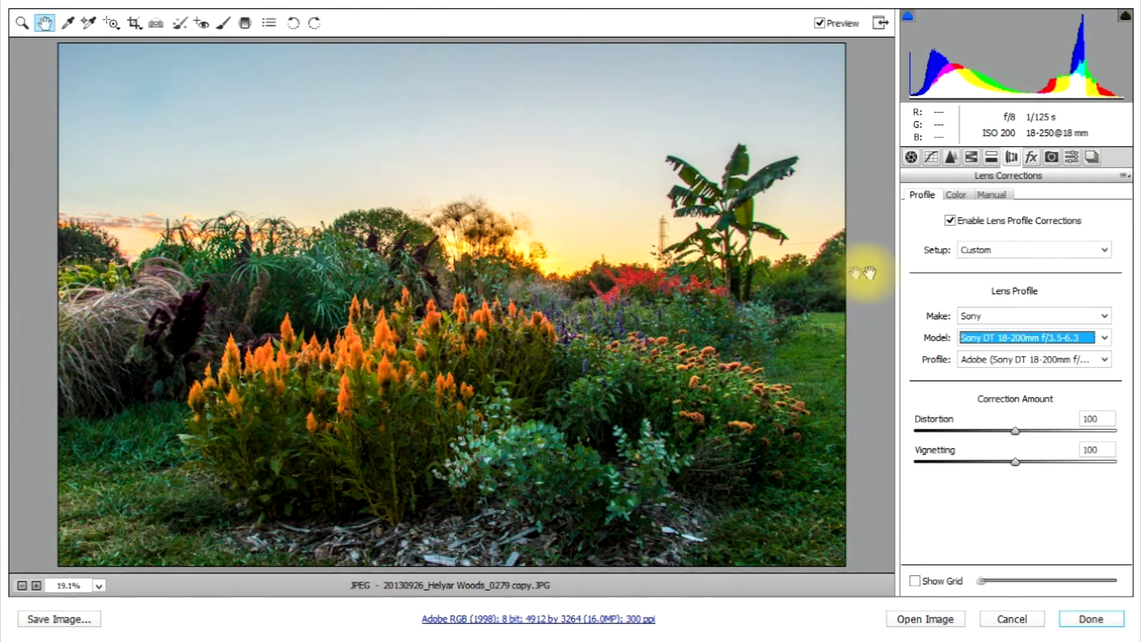
{"action": "key", "text": "Tab"}
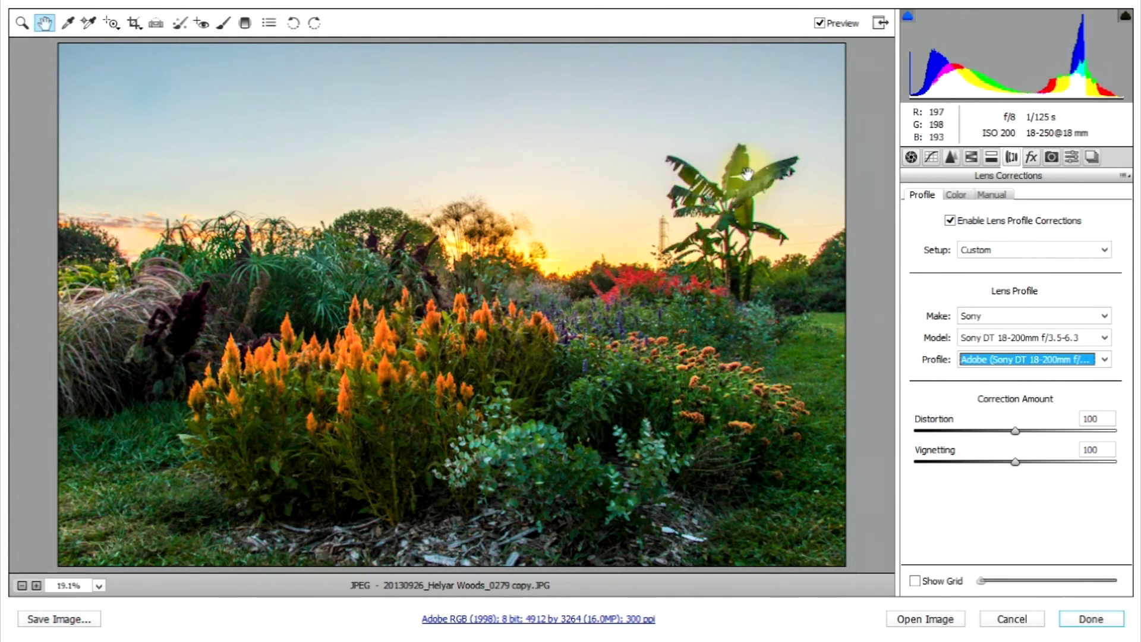
{"action": "double_click", "coordinate": [950, 221]}
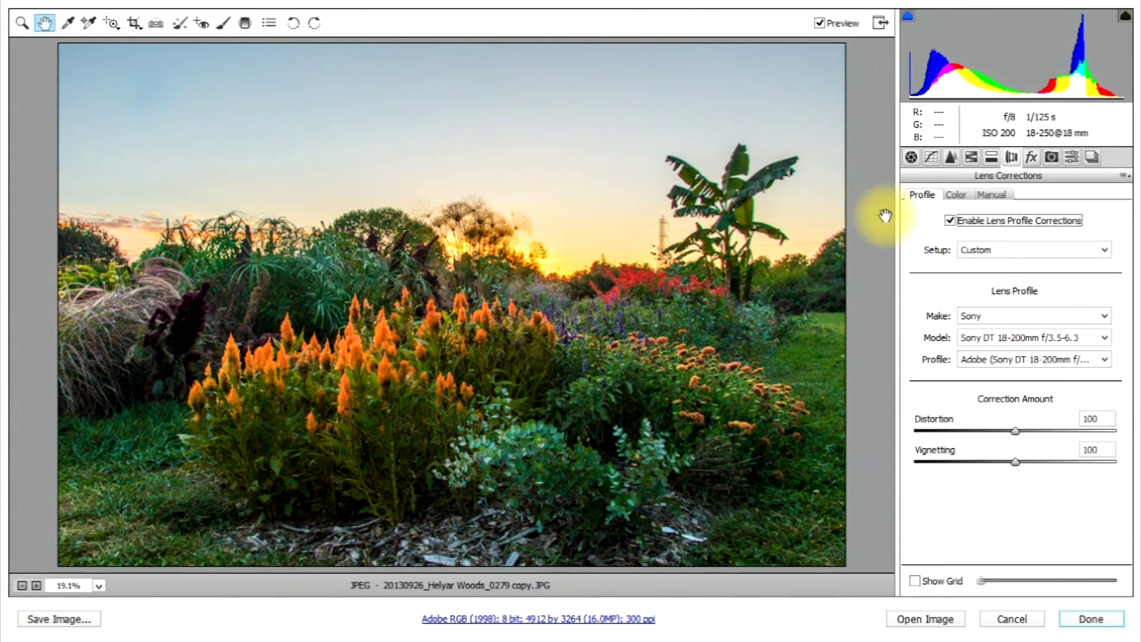
- Try a post-crop vignetting amount of -50 and -52 in the Effects settings, and reset it to 0
{"action": "key", "text": "ctrl+alt+7"}
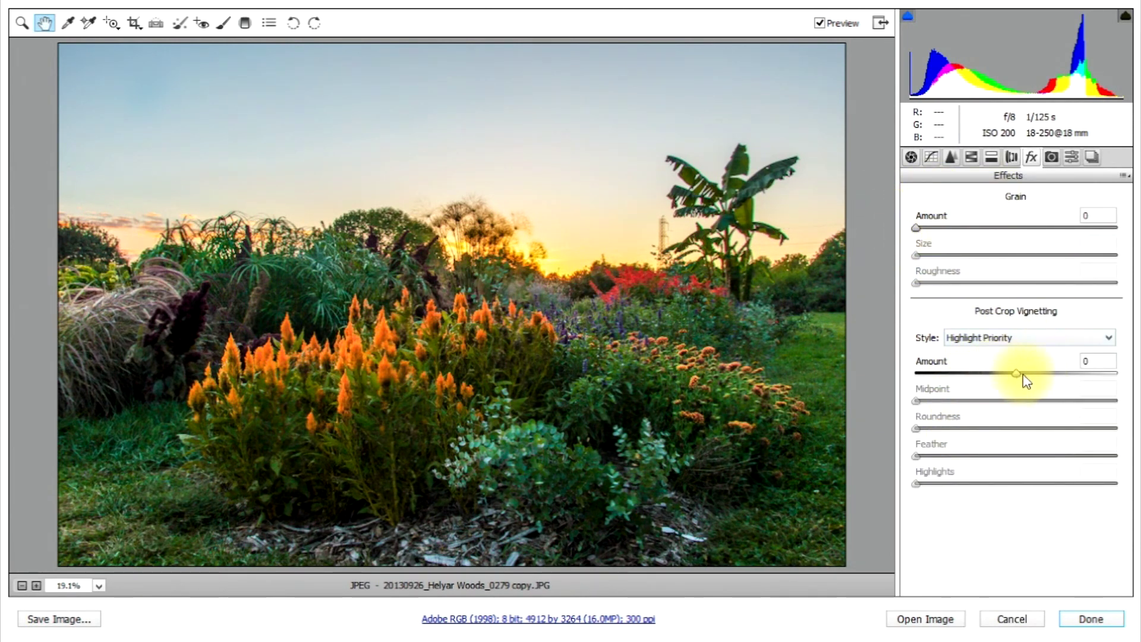
{"action": "left_click_drag", "start_coordinate": [1016, 376], "coordinate": [968, 385]}
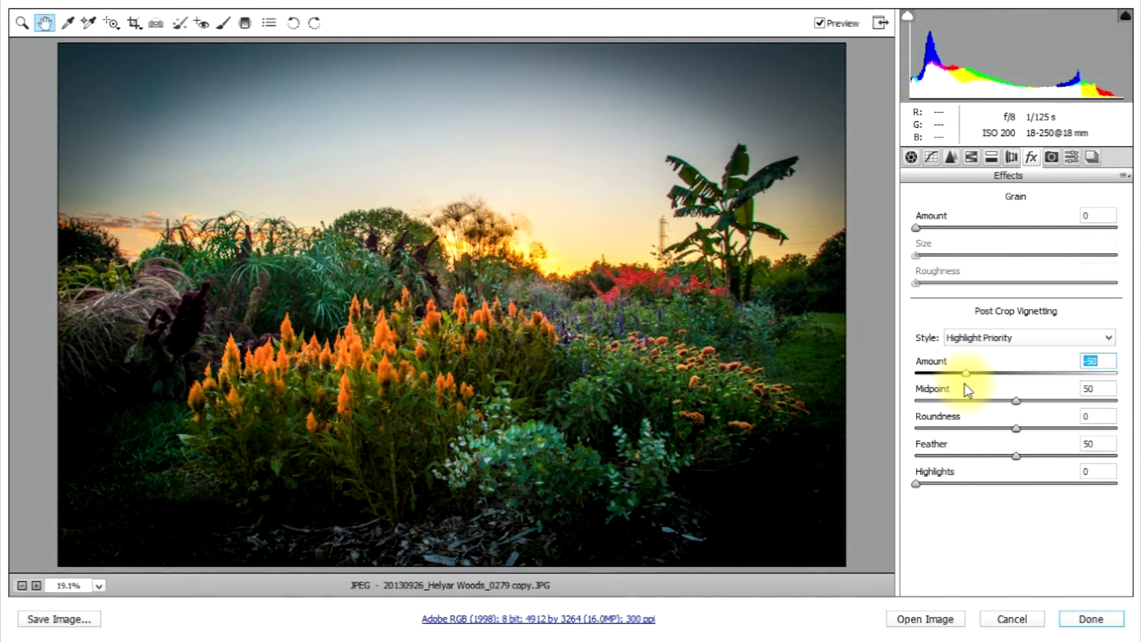
{"action": "mouse_move", "coordinate": [967, 390]}
{"action": "left_mouse_down"}
{"action": "mouse_move", "coordinate": [989, 383]}
{"action": "mouse_move", "coordinate": [969, 377]}
{"action": "left_mouse_up"}
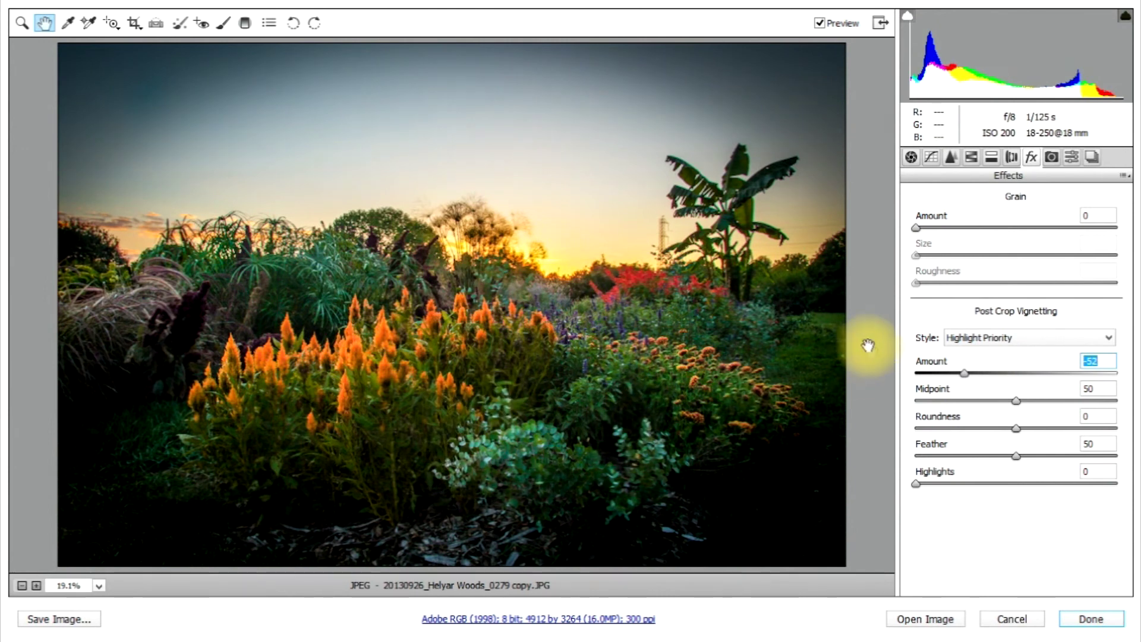
{"action": "double_click", "coordinate": [965, 373]}
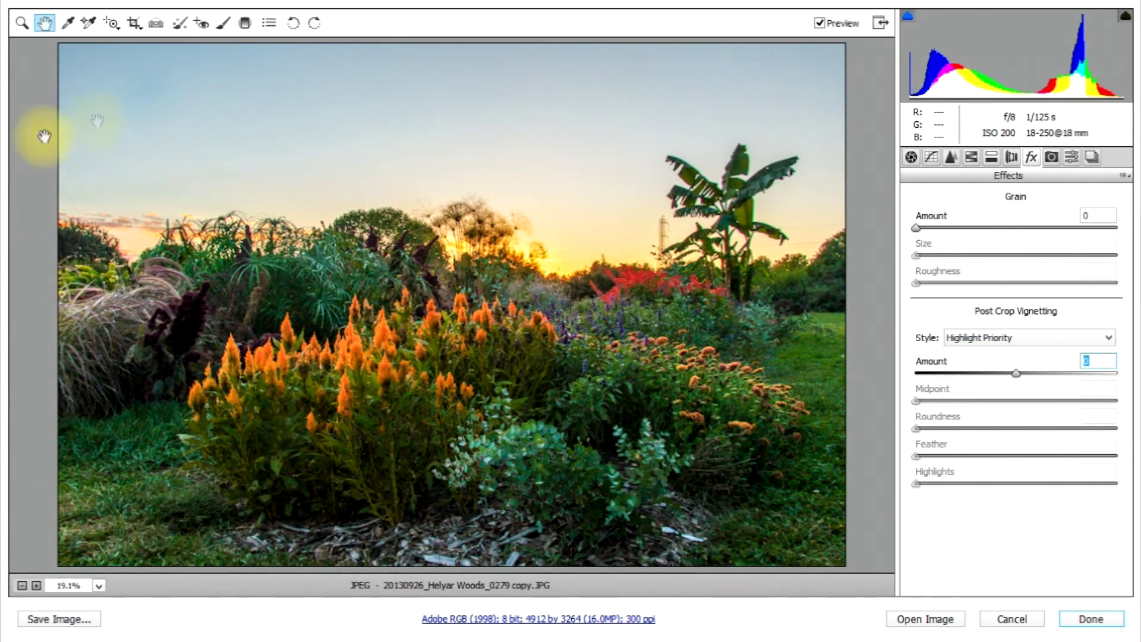
- Open the Detail settings and examine the noise in the foliage and orange flowers at 200% magnification
{"action": "key", "text": "ctrl+alt+3"}
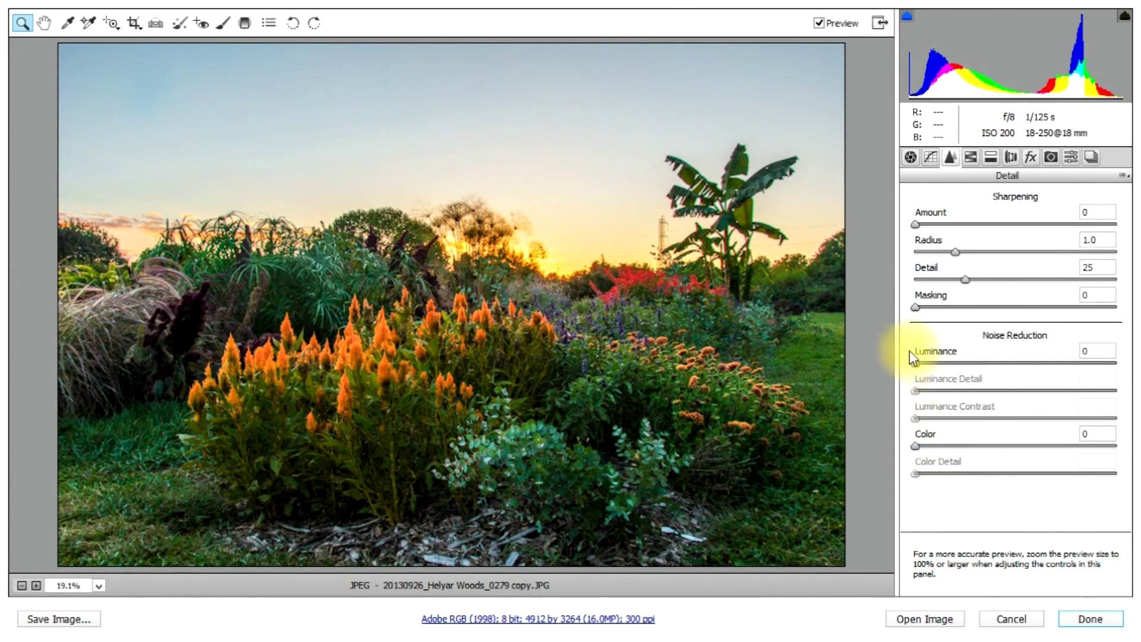
{"action": "left_click", "coordinate": [395, 445]}
{"action": "left_click", "coordinate": [551, 412]}
{"action": "left_click", "coordinate": [591, 362]}
{"action": "right_click", "coordinate": [52, 470]}
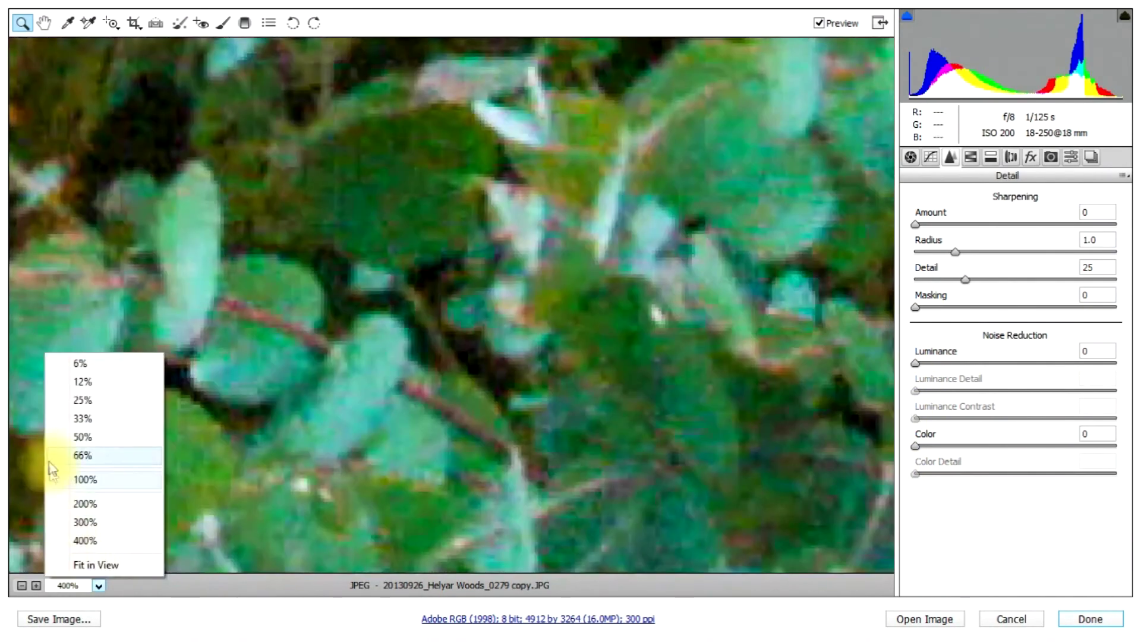
{"action": "left_click", "coordinate": [79, 507]}
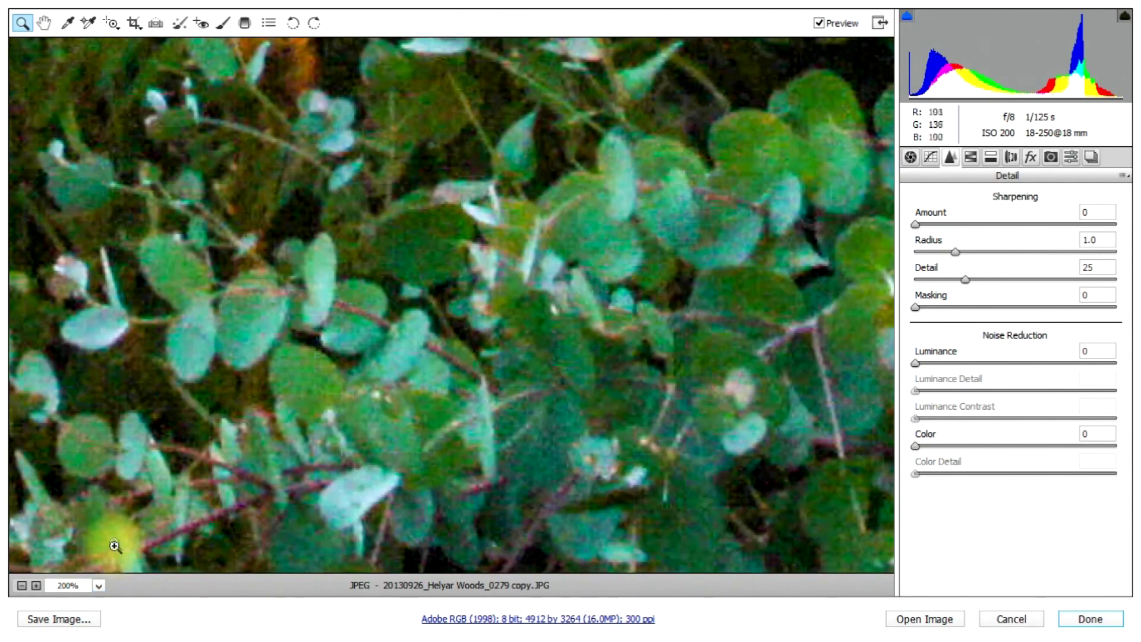
{"action": "left_click", "coordinate": [44, 22]}
{"action": "left_click_drag", "start_coordinate": [307, 176], "coordinate": [814, 513]}
{"action": "left_click_drag", "start_coordinate": [331, 327], "coordinate": [696, 377]}
{"action": "left_click_drag", "start_coordinate": [556, 248], "coordinate": [527, 440]}
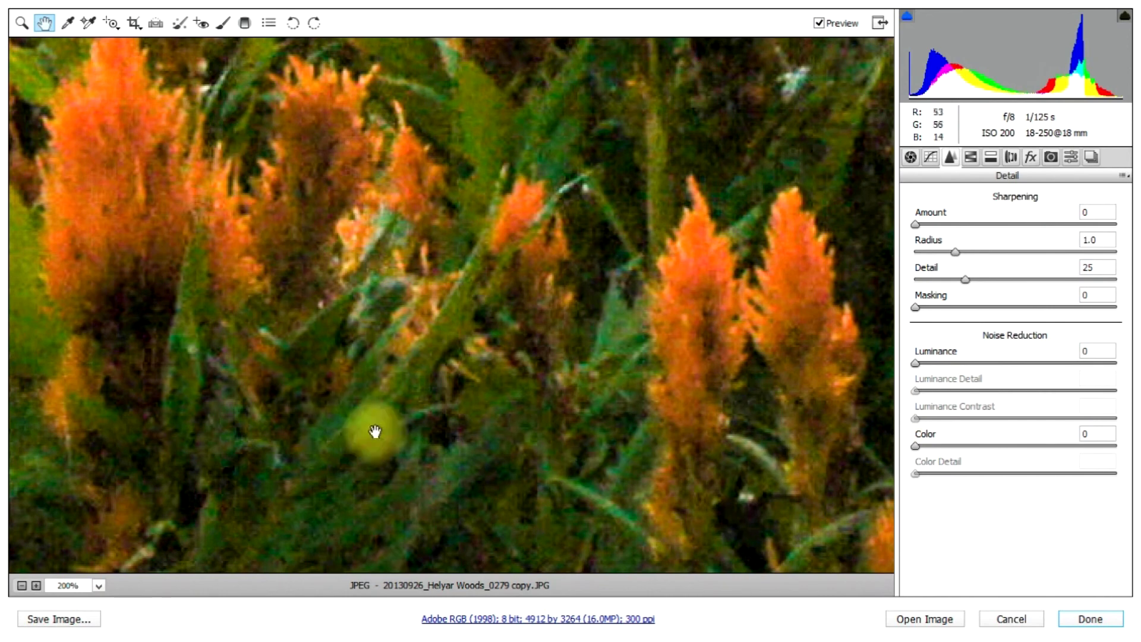
{"action": "left_click_drag", "start_coordinate": [376, 222], "coordinate": [327, 341]}
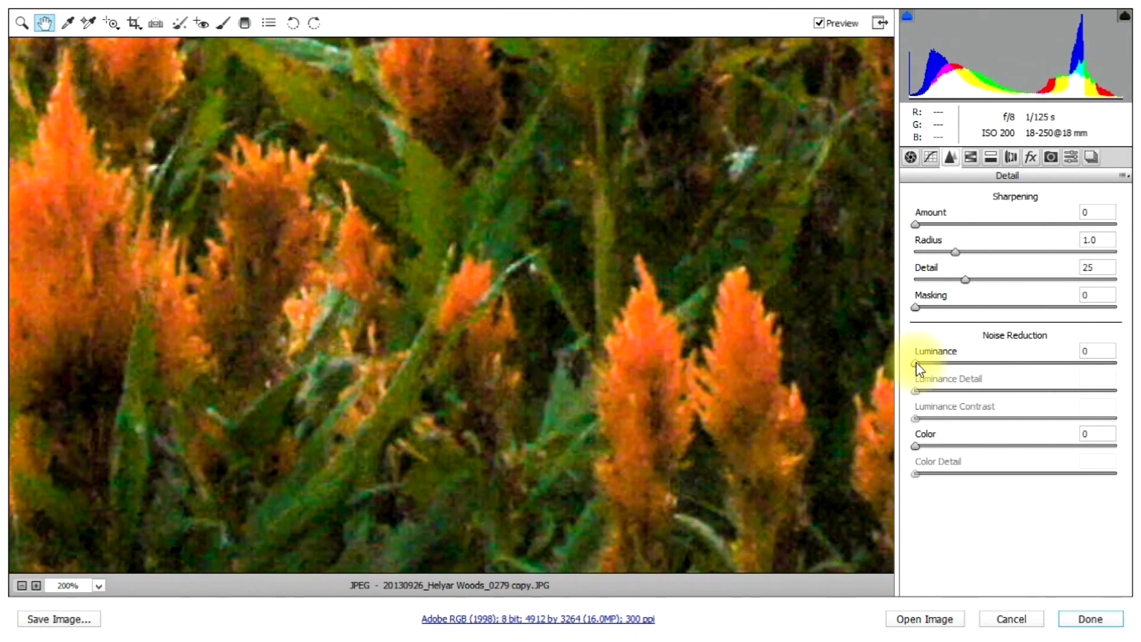
- Try the Luminance noise reduction at 24, 31 and 100 on the orange flowers, and reset it to 0
{"action": "left_click_drag", "start_coordinate": [916, 362], "coordinate": [968, 363]}
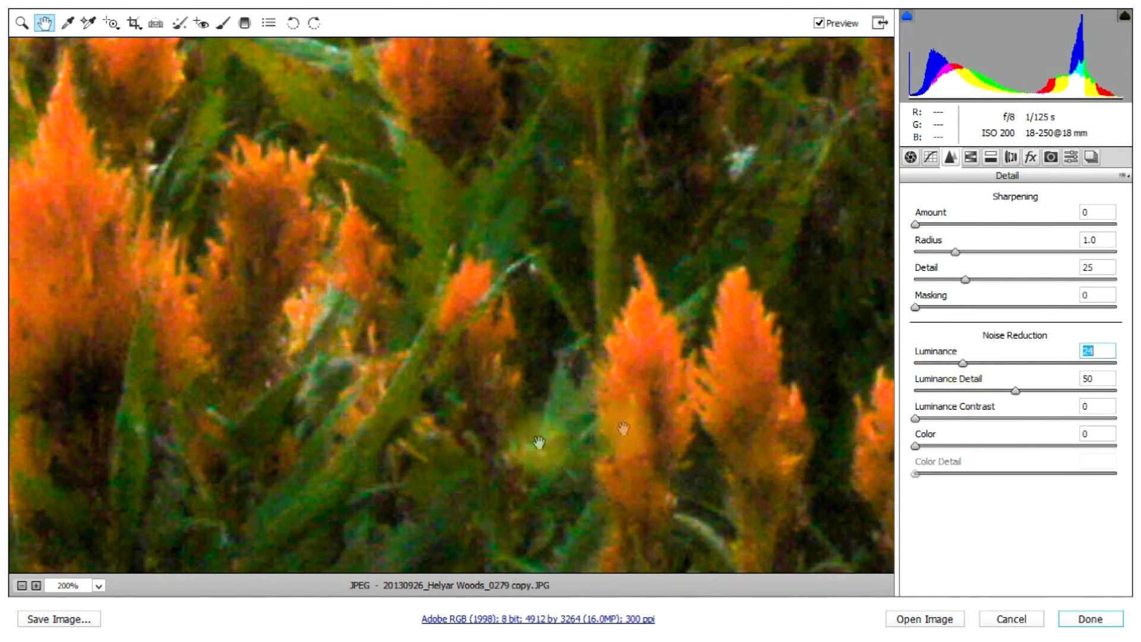
{"action": "left_click_drag", "start_coordinate": [965, 363], "coordinate": [971, 363]}
{"action": "key", "text": "ctrl+0"}
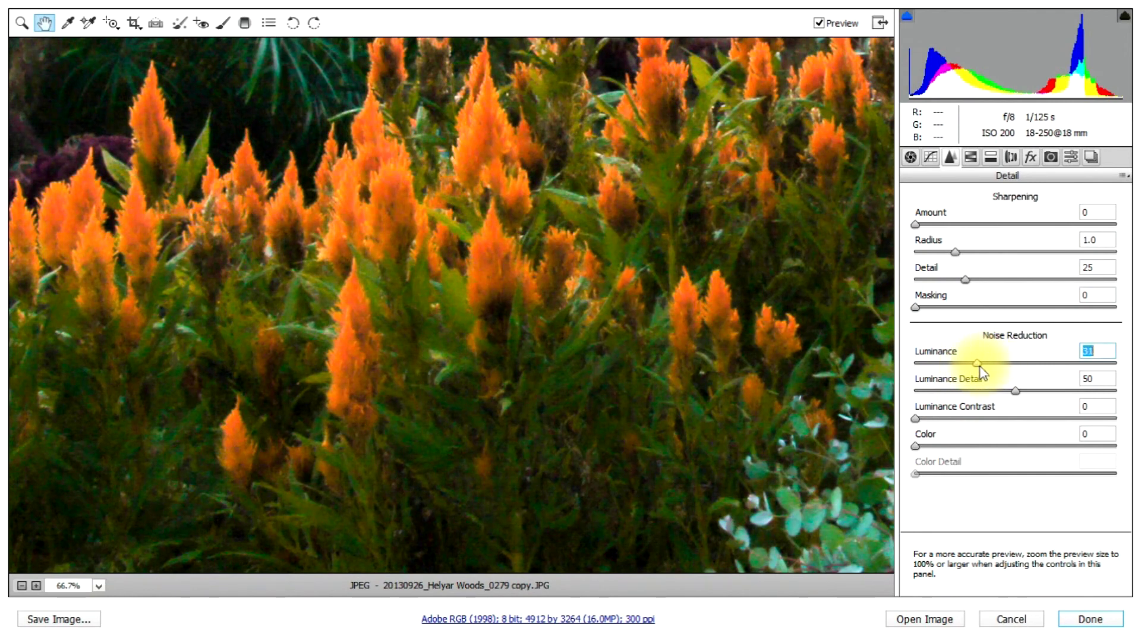
{"action": "left_click_drag", "start_coordinate": [978, 365], "coordinate": [1083, 364]}
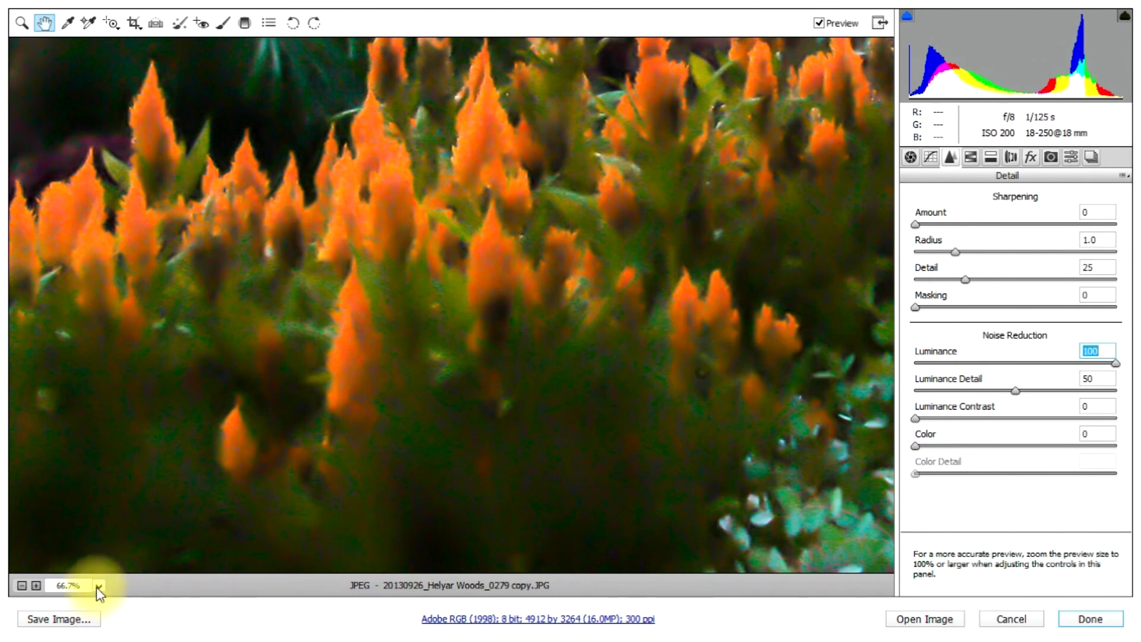
{"action": "left_click_drag", "start_coordinate": [1114, 366], "coordinate": [900, 357]}
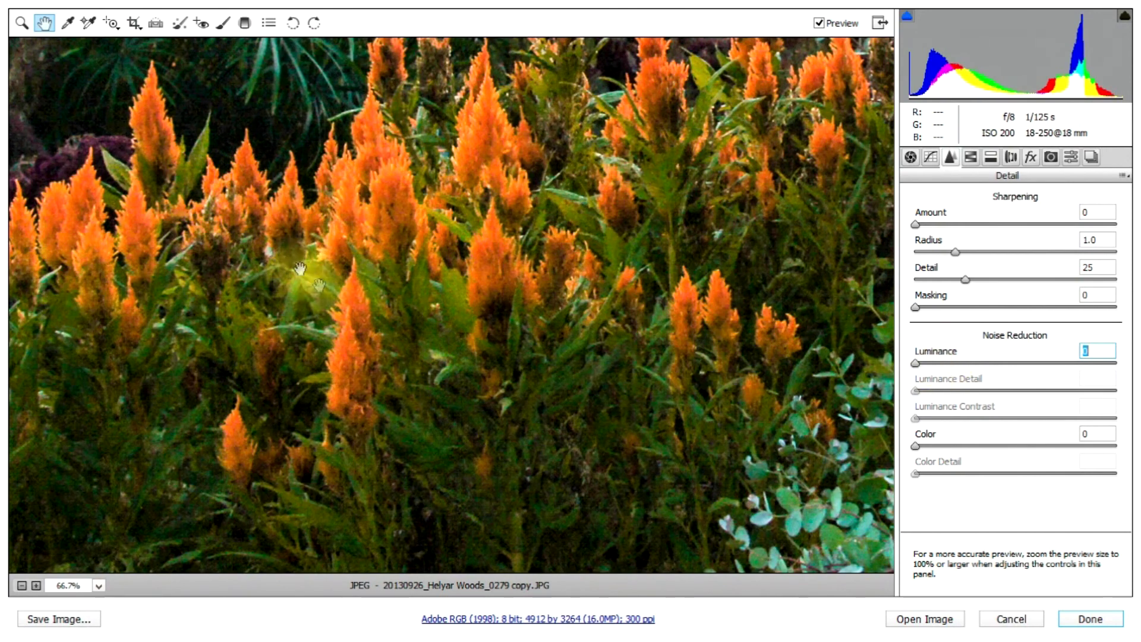
- Set the Luminance noise reduction to 20 while viewing the whole image, after trying 30 and 14
{"action": "left_click_drag", "start_coordinate": [920, 364], "coordinate": [975, 363]}
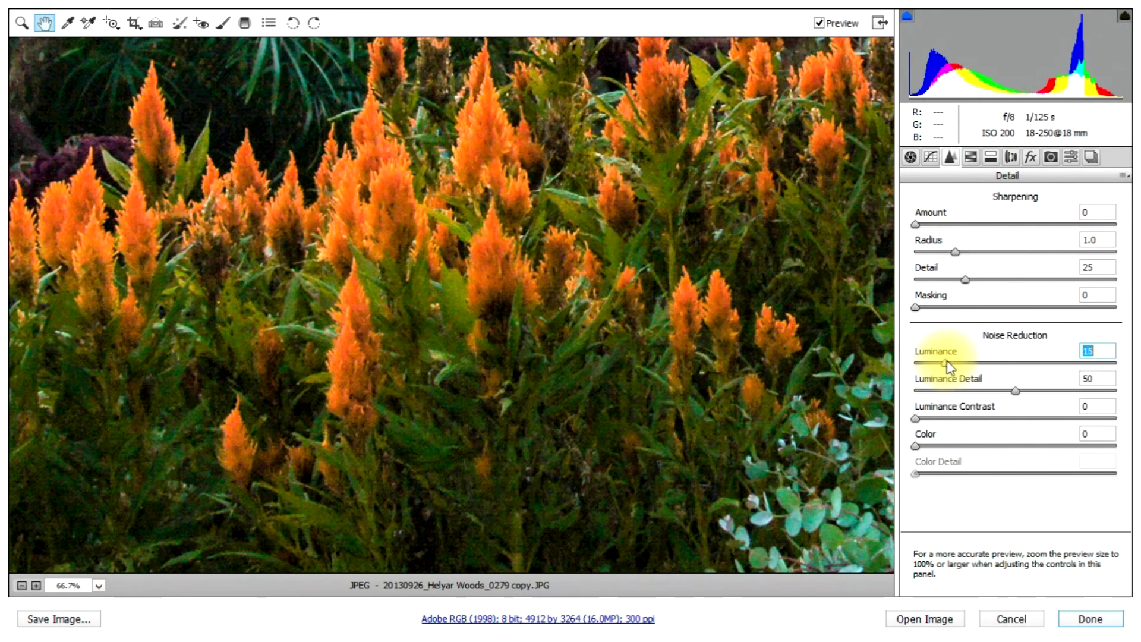
{"action": "left_click", "coordinate": [100, 588]}
{"action": "left_click", "coordinate": [90, 563]}
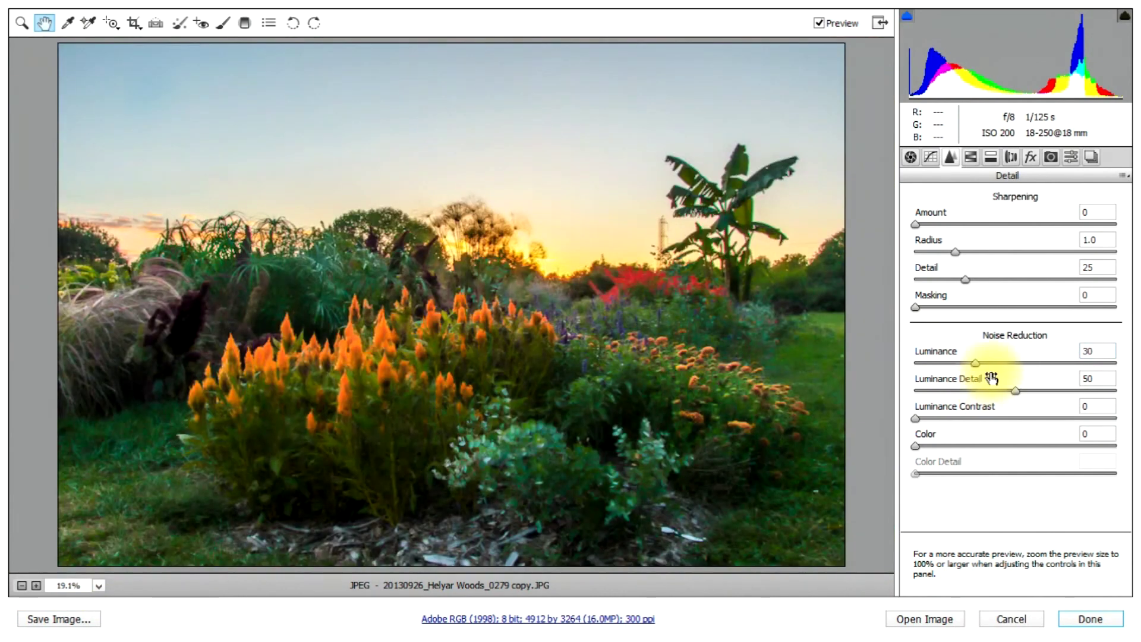
{"action": "left_click_drag", "start_coordinate": [975, 364], "coordinate": [926, 364]}
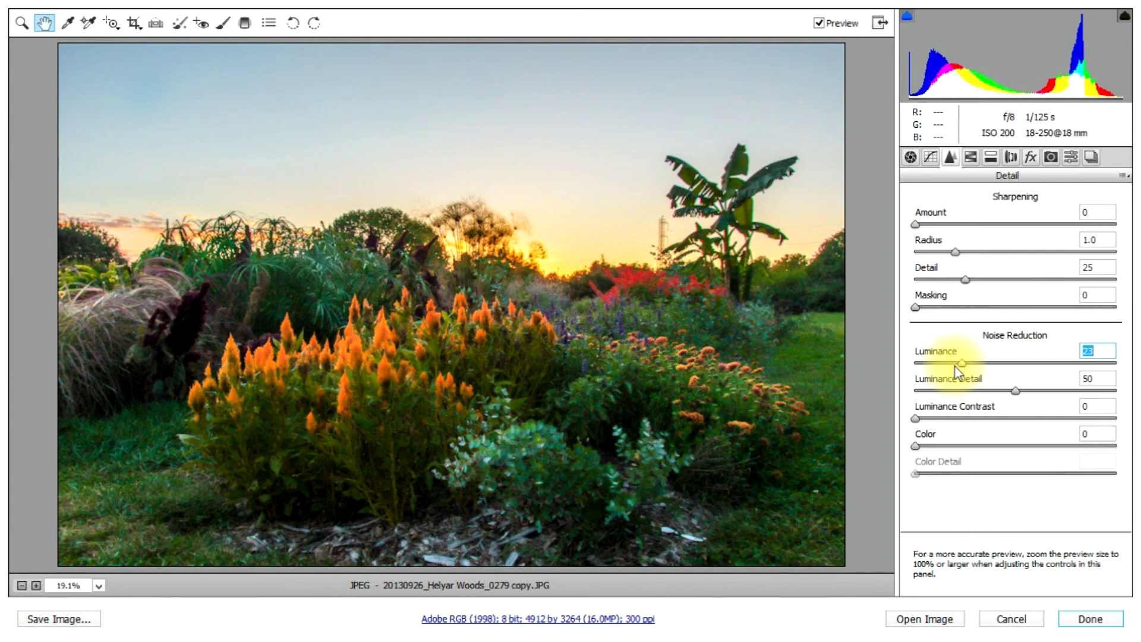
{"action": "mouse_move", "coordinate": [955, 366]}
{"action": "left_mouse_down"}
{"action": "mouse_move", "coordinate": [976, 368]}
{"action": "mouse_move", "coordinate": [953, 368]}
{"action": "left_mouse_up"}
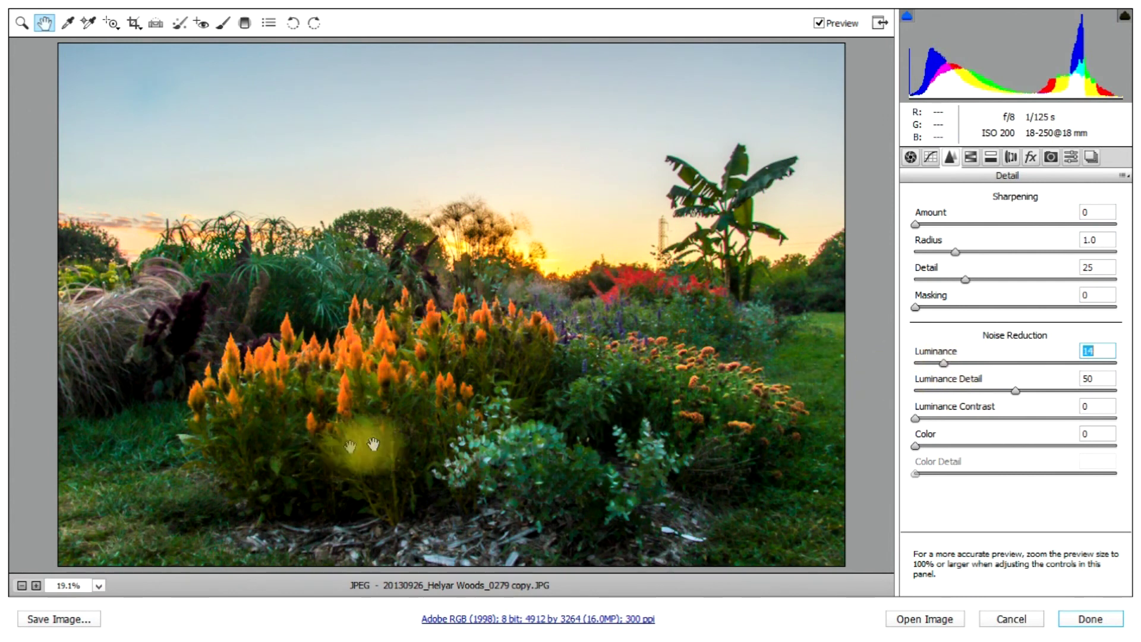
{"action": "left_click_drag", "start_coordinate": [945, 364], "coordinate": [940, 366]}
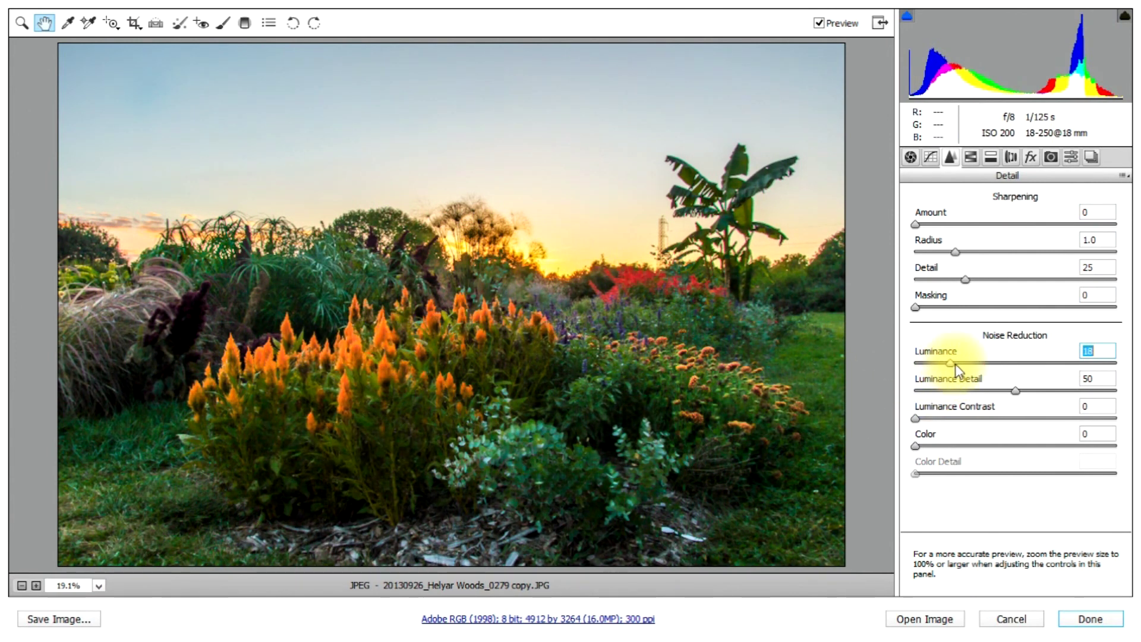
{"action": "left_click_drag", "start_coordinate": [957, 369], "coordinate": [962, 368]}
- Try a sharpening amount of 150, compare it with 0 on the enlarged flowers, and return it to 150
{"action": "key", "text": "z"}
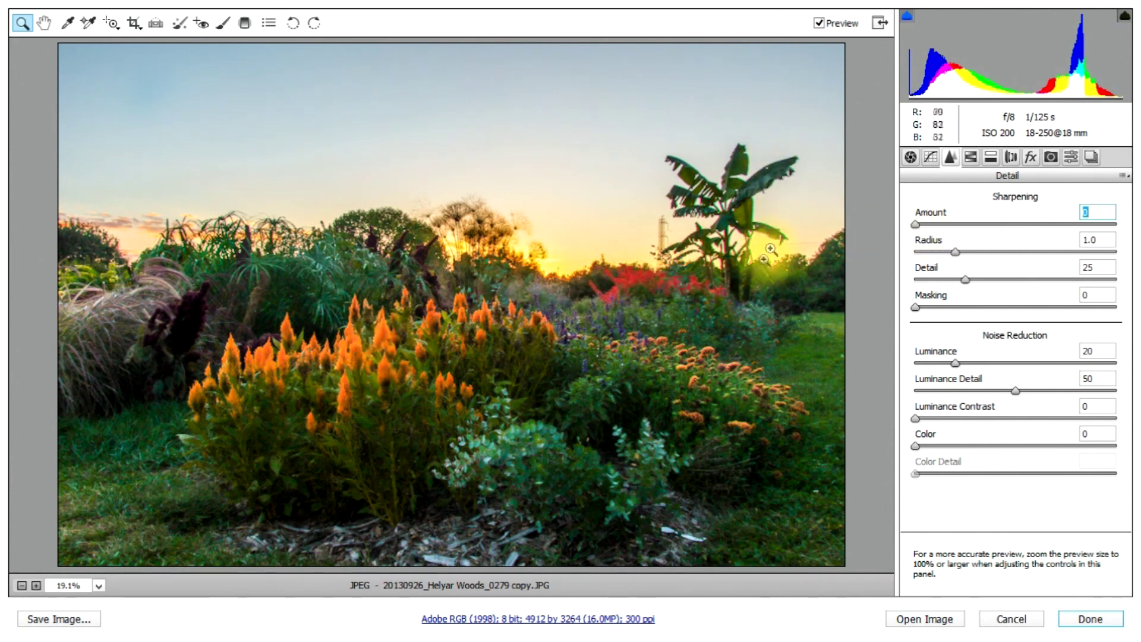
{"action": "left_click_drag", "start_coordinate": [916, 223], "coordinate": [1118, 220]}
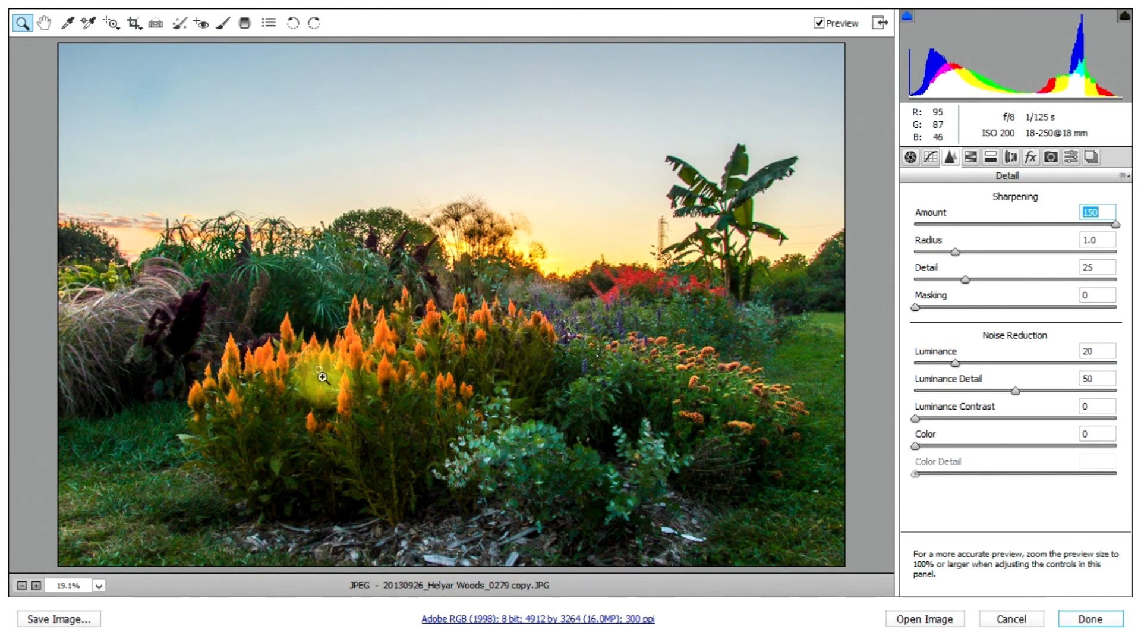
{"action": "left_click", "coordinate": [99, 586]}
{"action": "left_click", "coordinate": [84, 499]}
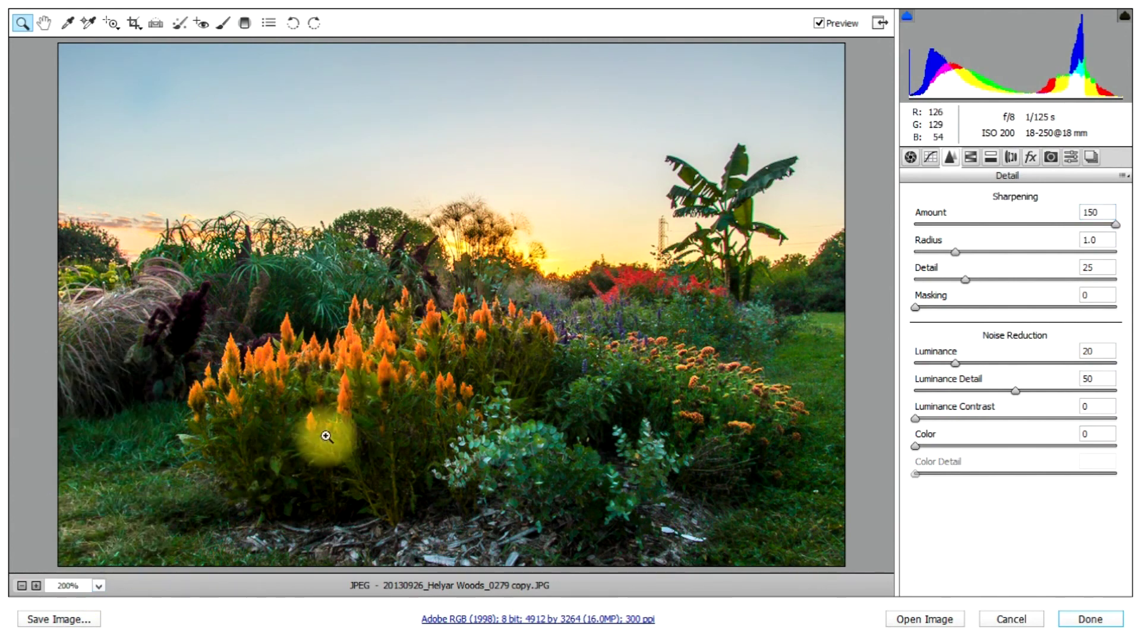
{"action": "key", "text": "ctrl+plus"}
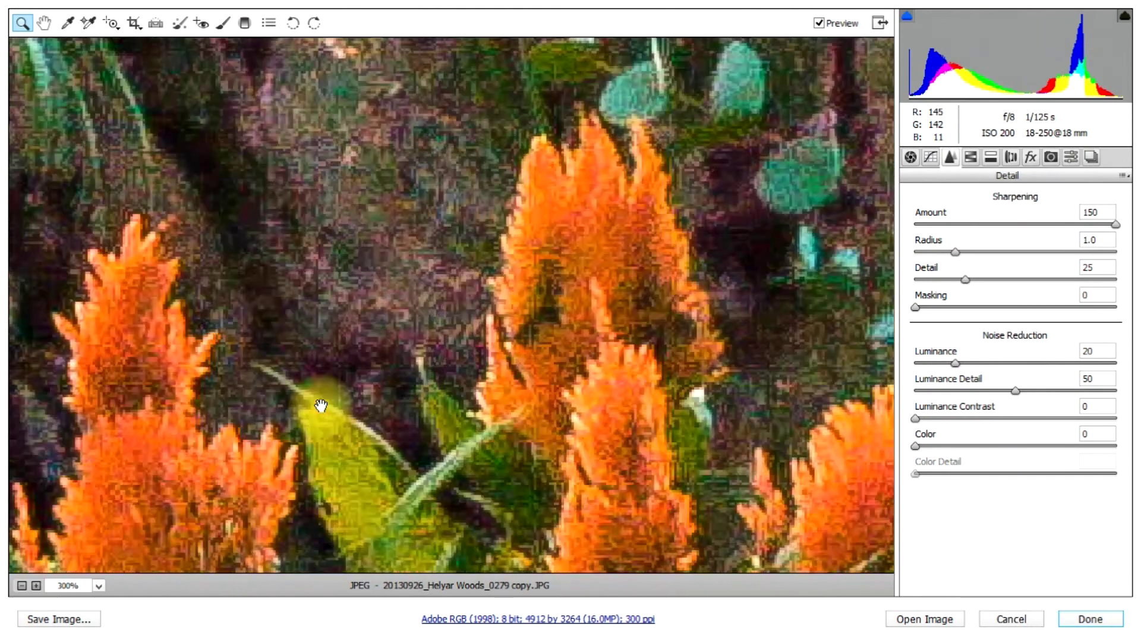
{"action": "key", "text": "ctrl+minus"}
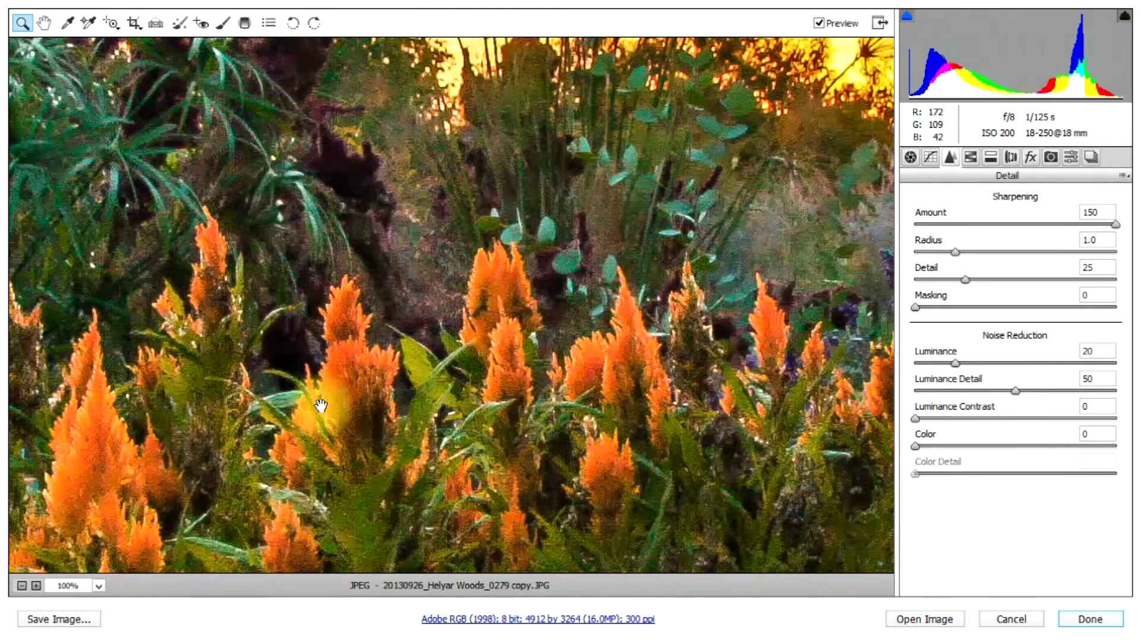
{"action": "key", "text": "ctrl+minus"}
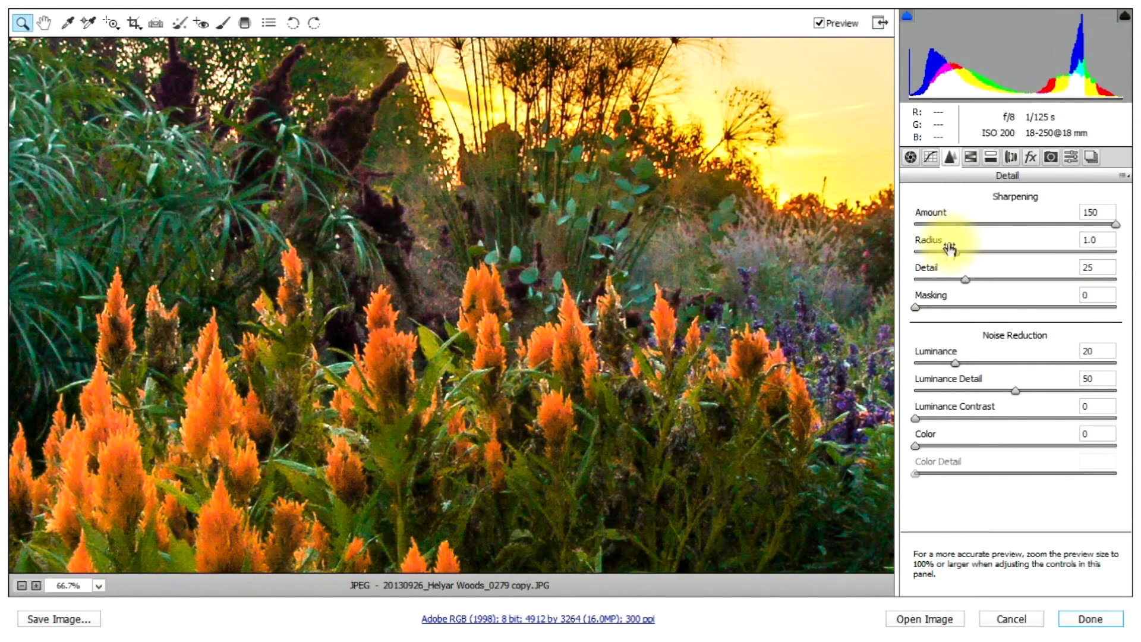
{"action": "left_click", "coordinate": [1114, 225]}
{"action": "left_click_drag", "start_coordinate": [1116, 232], "coordinate": [889, 232]}
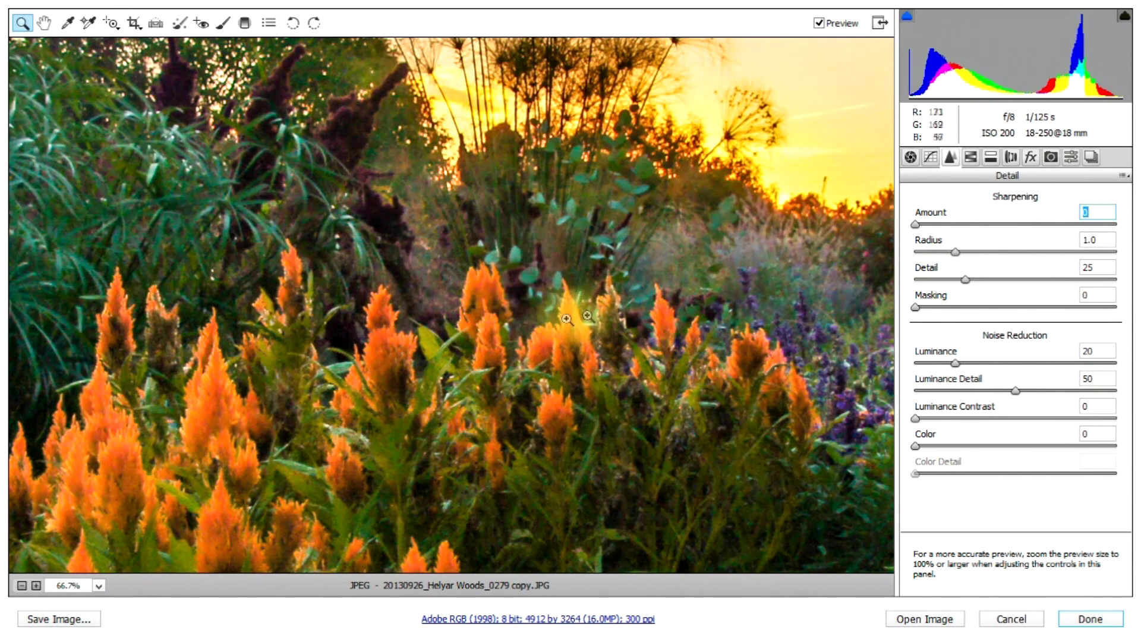
{"action": "left_click", "coordinate": [923, 226]}
{"action": "left_click_drag", "start_coordinate": [923, 226], "coordinate": [1139, 214]}
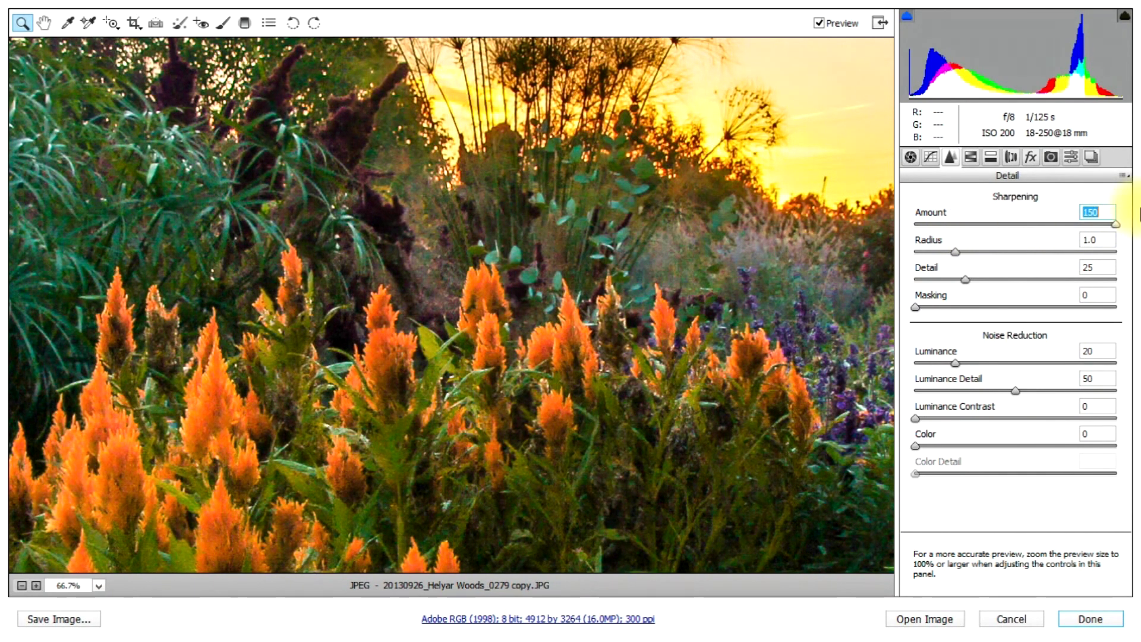
- Set the sharpening amount to 60 with the whole image in view, after trying 50 and 64, and accept all the adjustments
{"action": "left_click", "coordinate": [99, 585]}
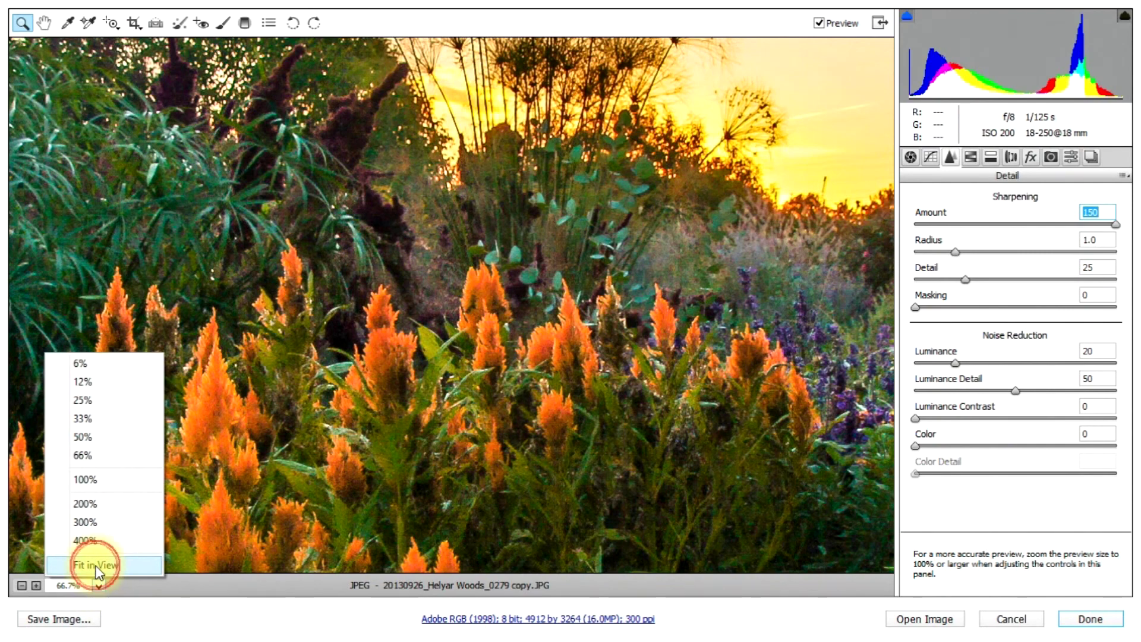
{"action": "left_click", "coordinate": [110, 565]}
{"action": "left_click_drag", "start_coordinate": [1091, 214], "coordinate": [968, 231]}
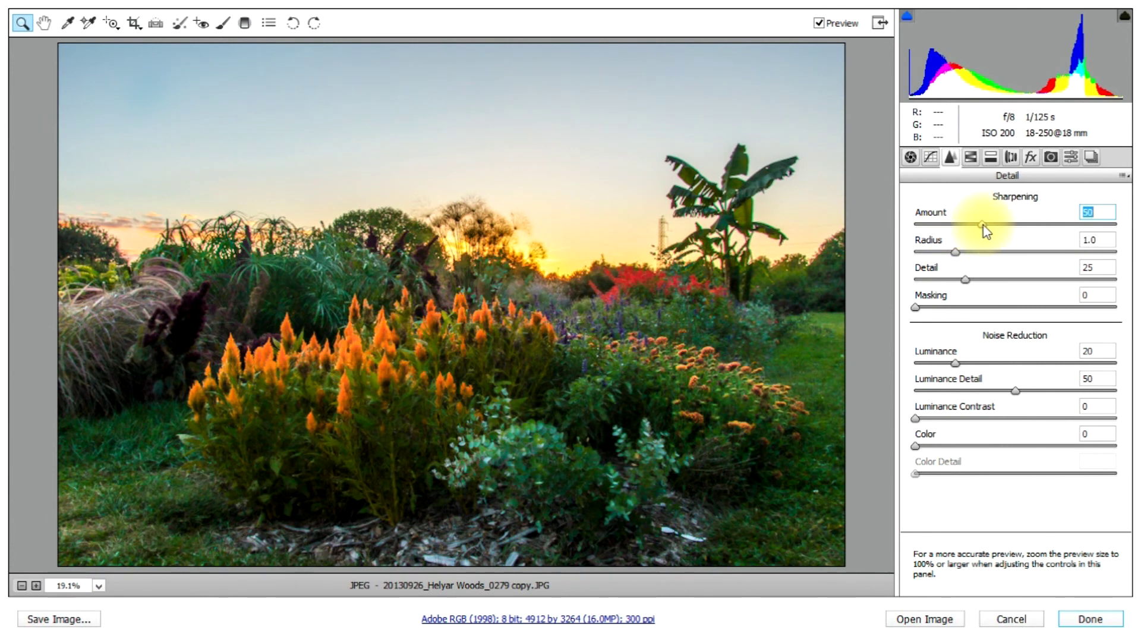
{"action": "left_click_drag", "start_coordinate": [984, 229], "coordinate": [1014, 229]}
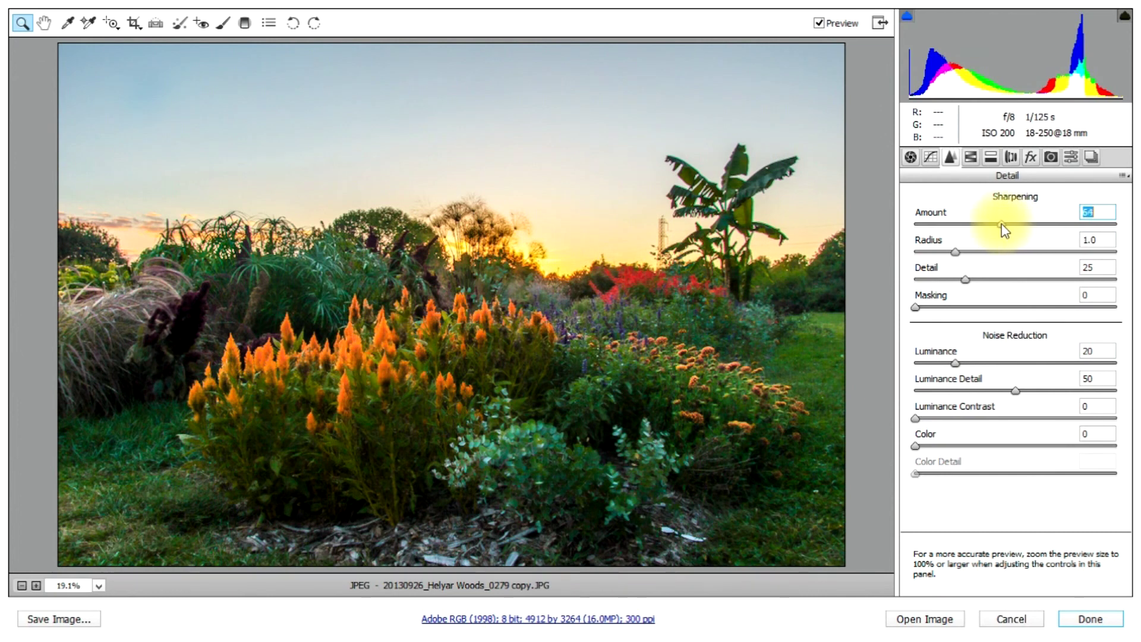
{"action": "left_click_drag", "start_coordinate": [1002, 224], "coordinate": [996, 225]}
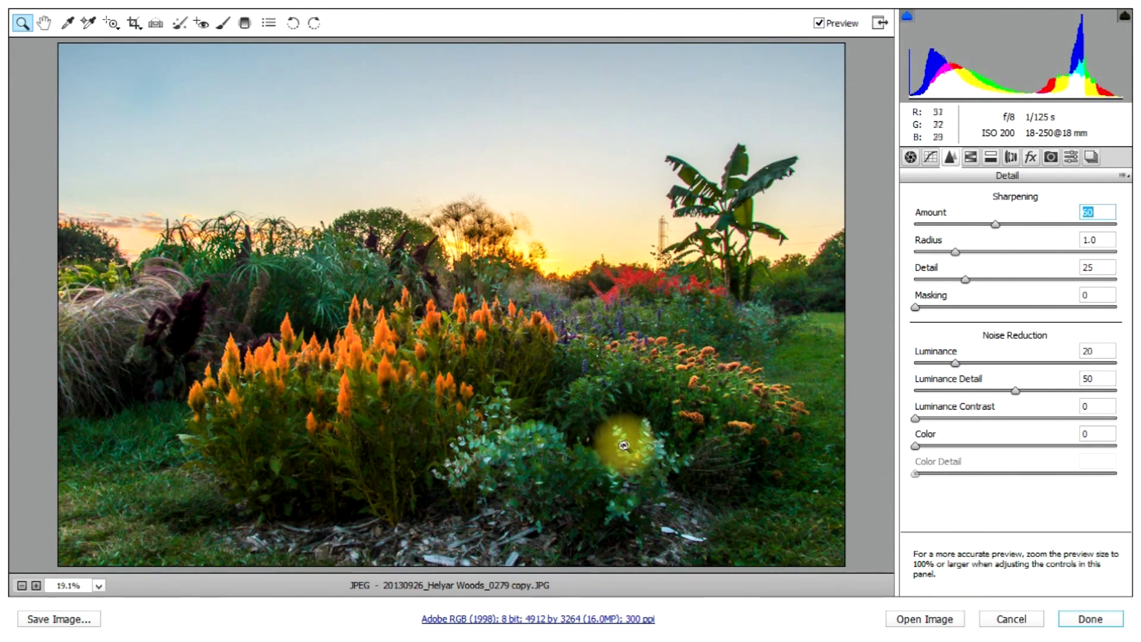
{"action": "left_click", "coordinate": [1090, 619]}
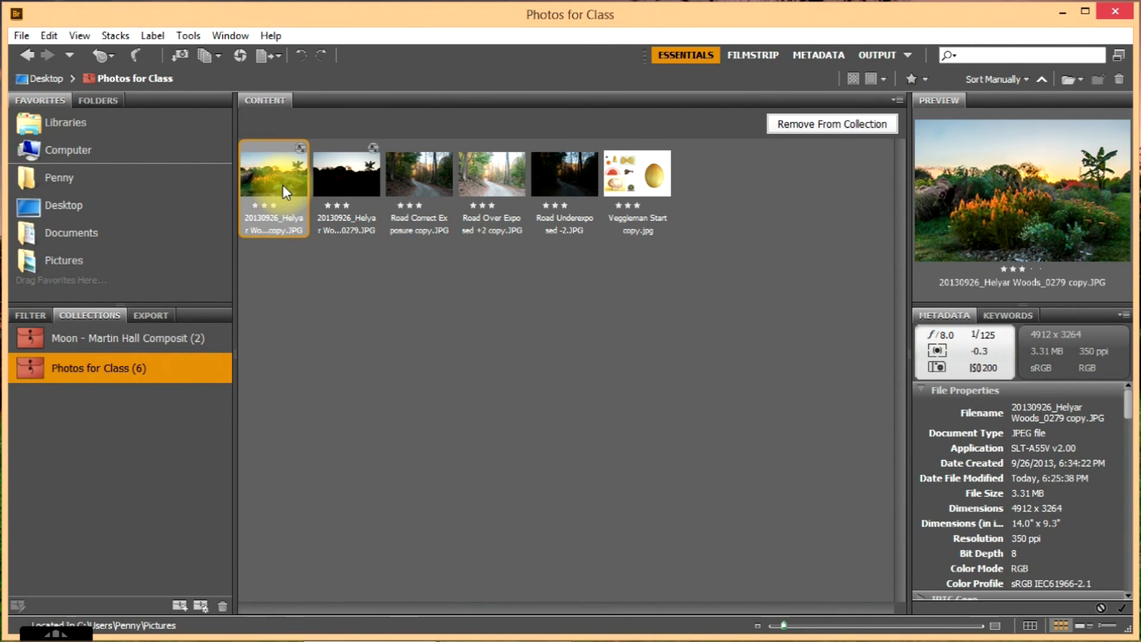
- Compare the edited garden photo with the underexposed original in Adobe Bridge's full-screen preview
{"action": "key", "text": "space"}
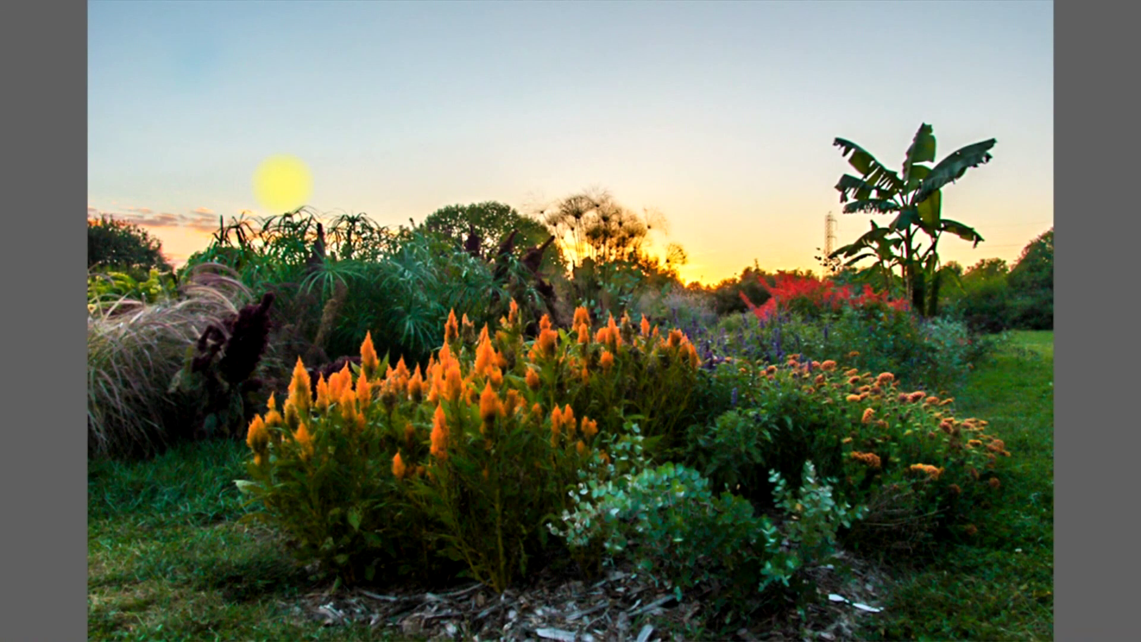
{"action": "key", "text": "Right"}
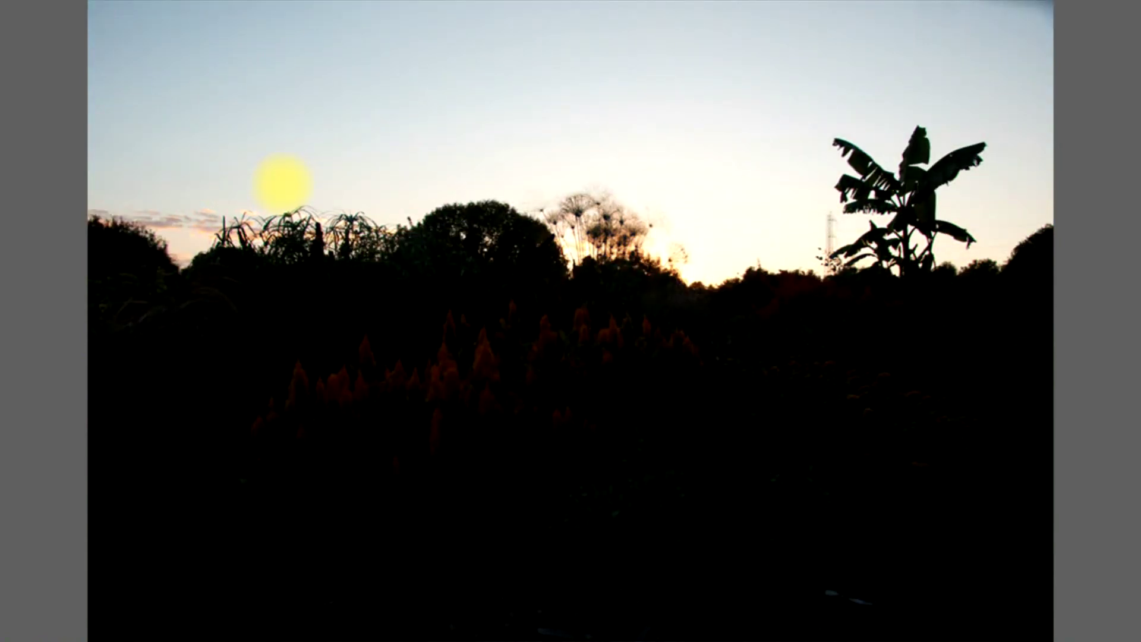
{"action": "key", "text": "Left"}
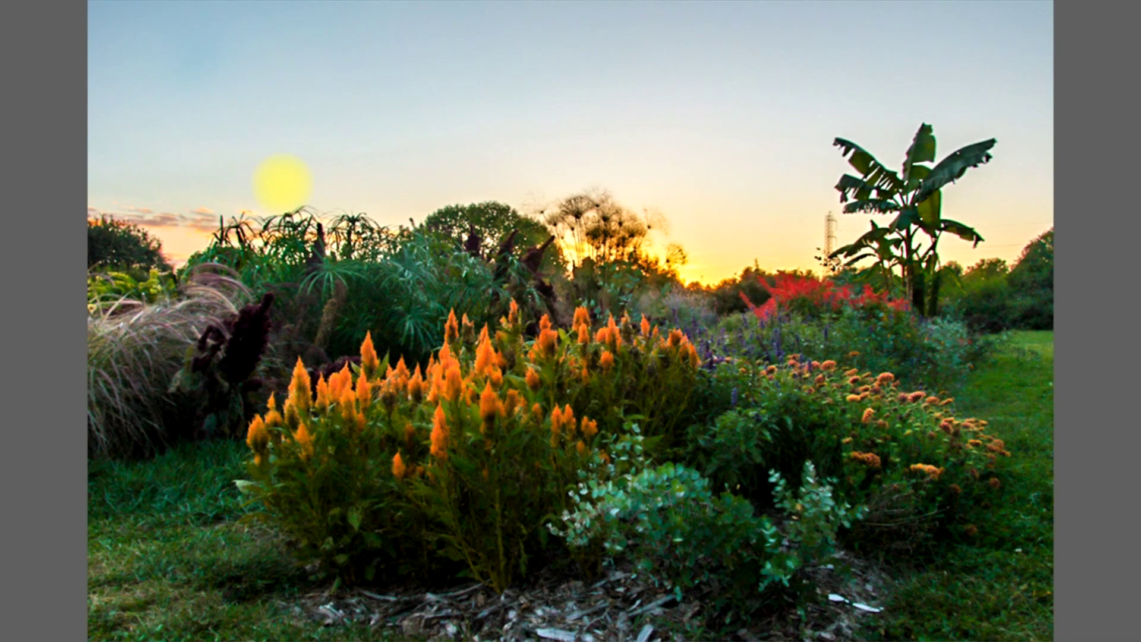